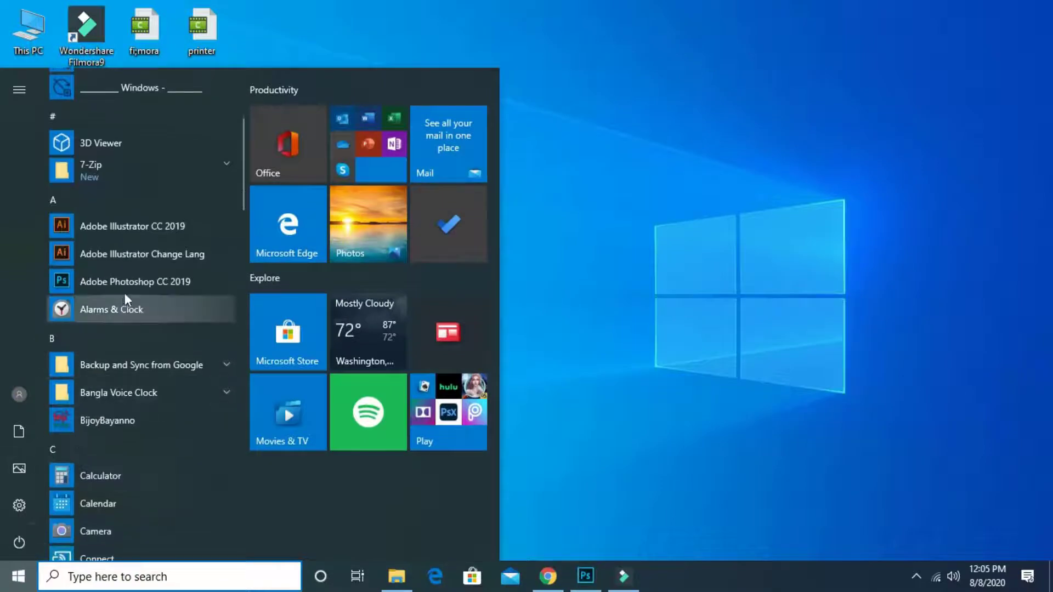
In Adobe Photoshop CC 2019, create a 110 × 160 mm portrait document at 300 pixels/inch, RGB Color, 8 bit, with a white background.
click(132, 277)
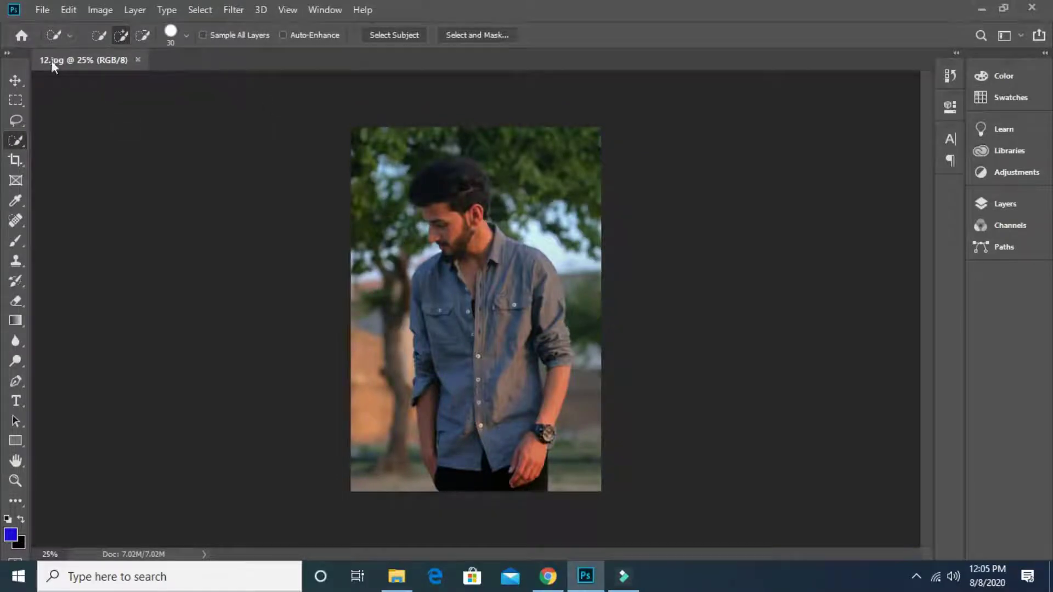
click(39, 15)
click(44, 24)
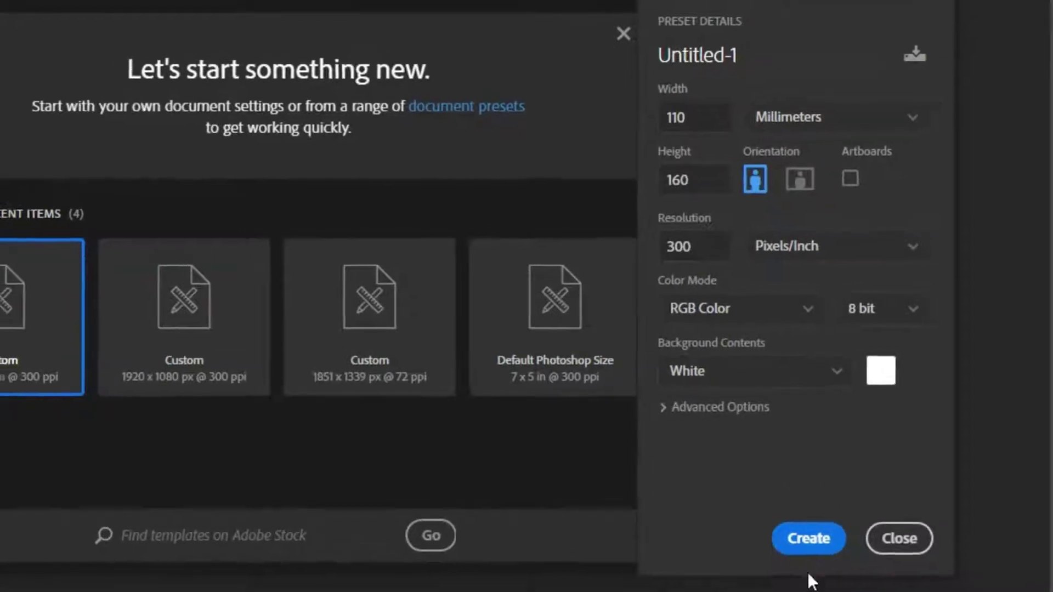
click(817, 545)
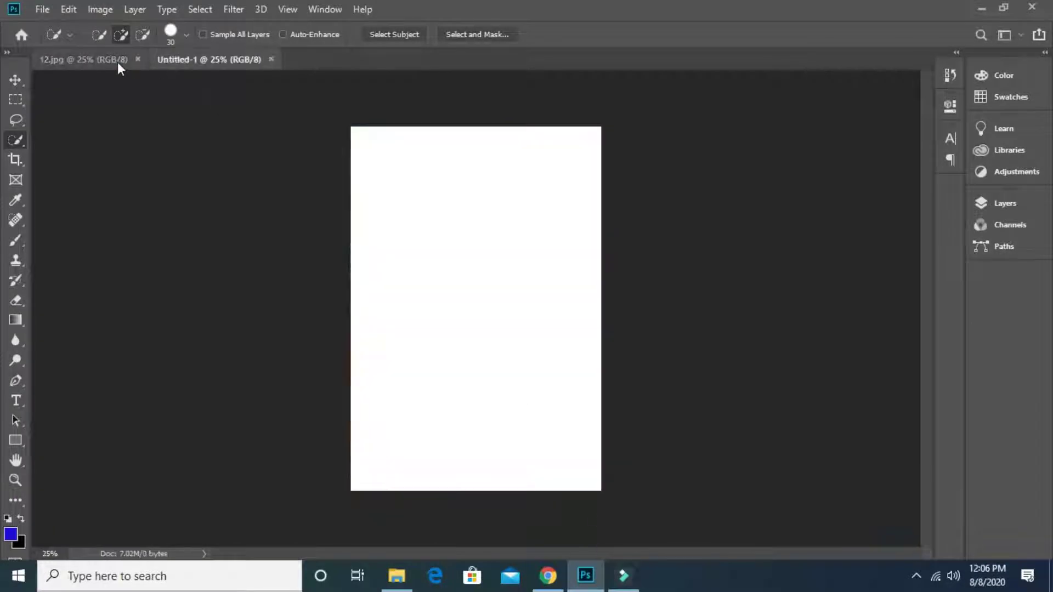
Copy the photo from 12.jpg into the new document with the Move tool and scale it to 100.25% to fill the canvas.
click(118, 61)
click(27, 79)
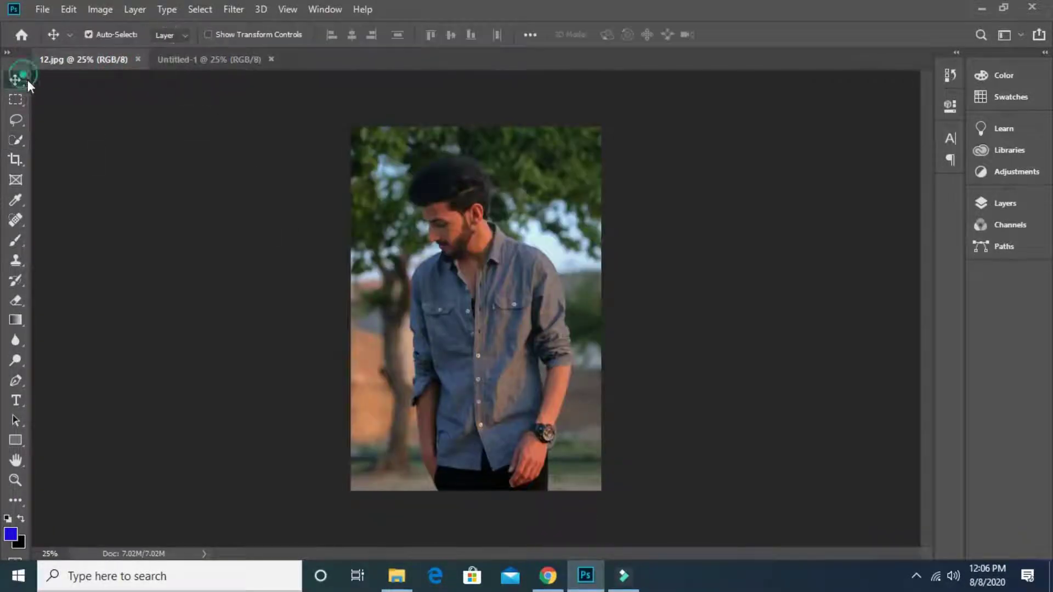
drag(426, 305, 473, 307)
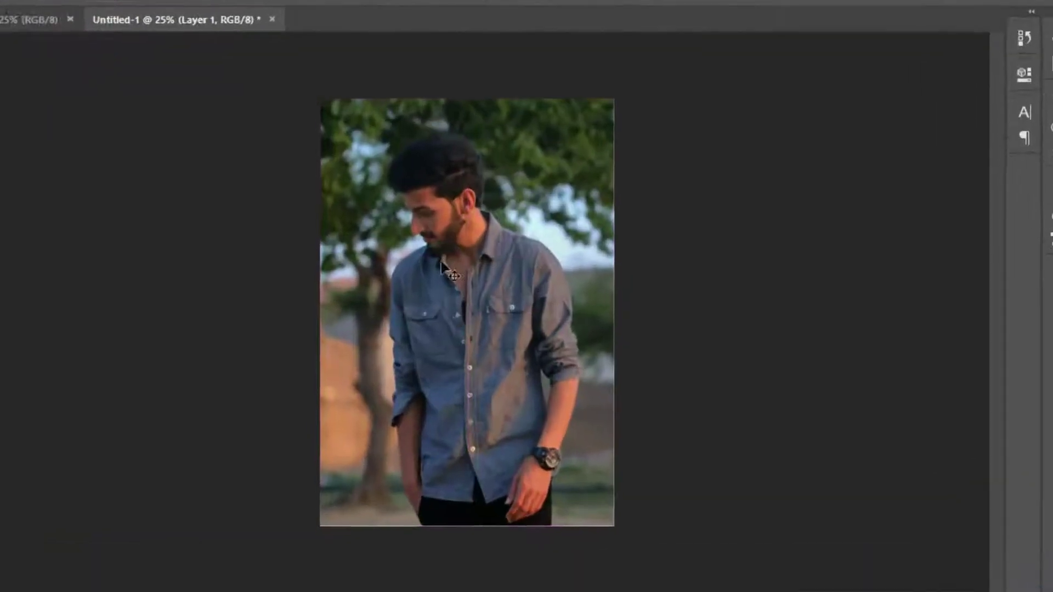
key(ctrl+t)
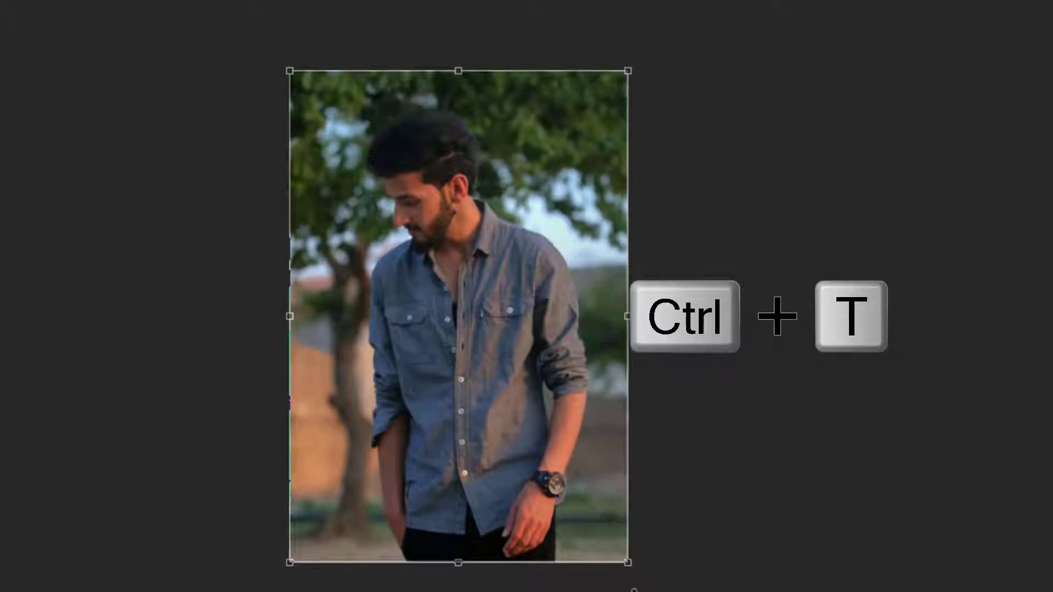
drag(632, 567, 635, 569)
click(635, 568)
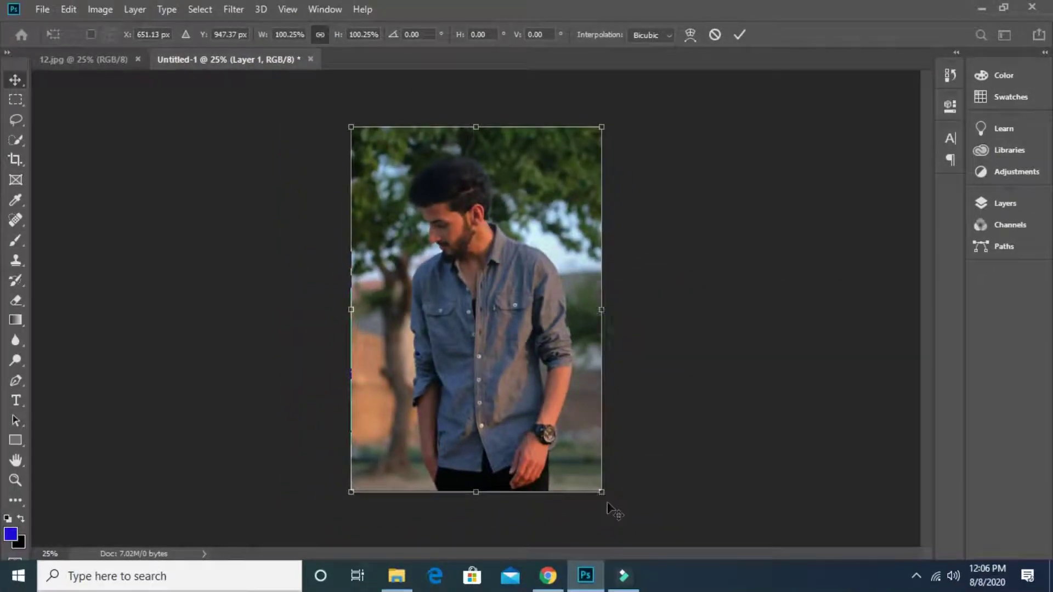
key(Return)
Brighten the photo layer with a Curves adjustment, raising the RGB curve's midpoint to input 135 and output 157.
key(ctrl+plus)
key(ctrl+plus)
key(ctrl+plus)
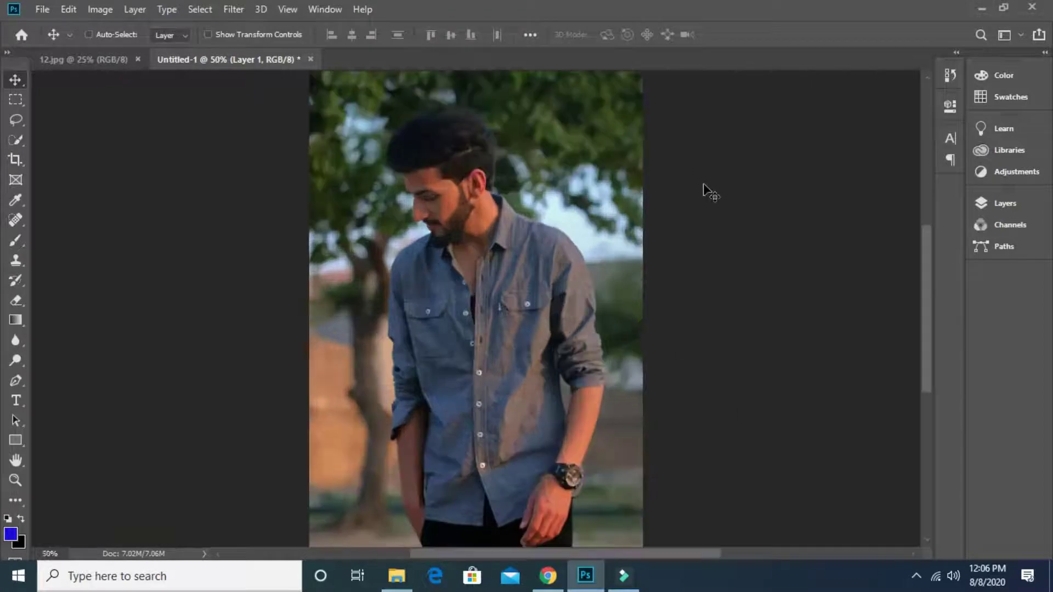
key(ctrl+minus)
key(ctrl+minus)
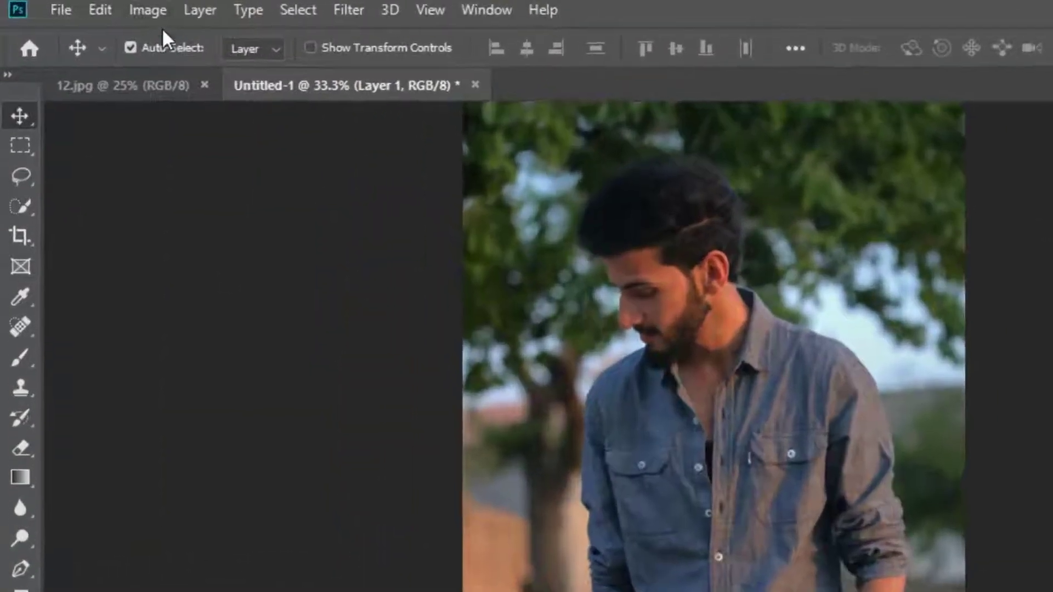
click(101, 9)
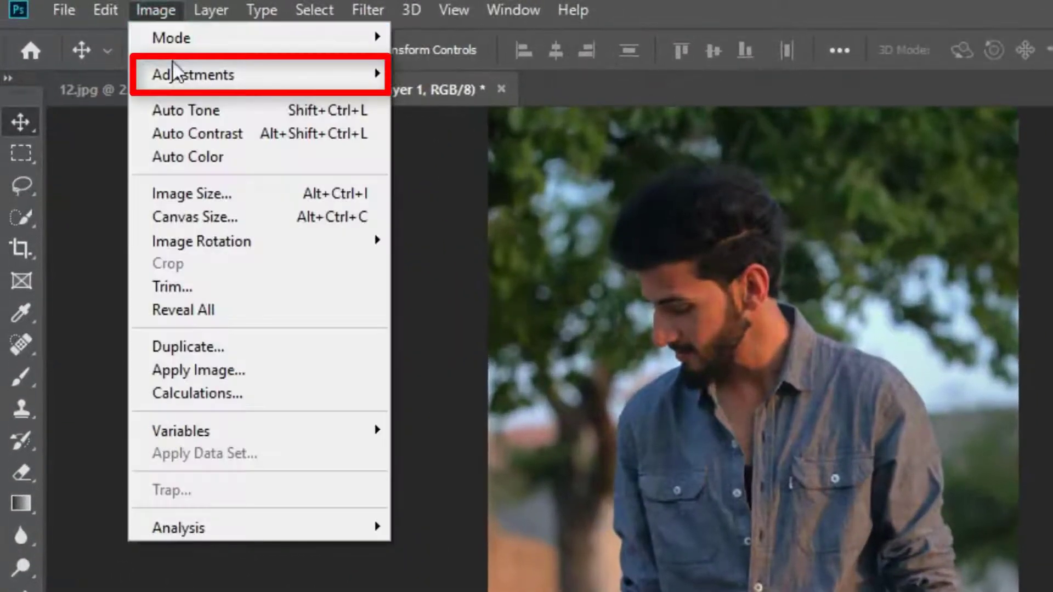
mouse_move(181, 73)
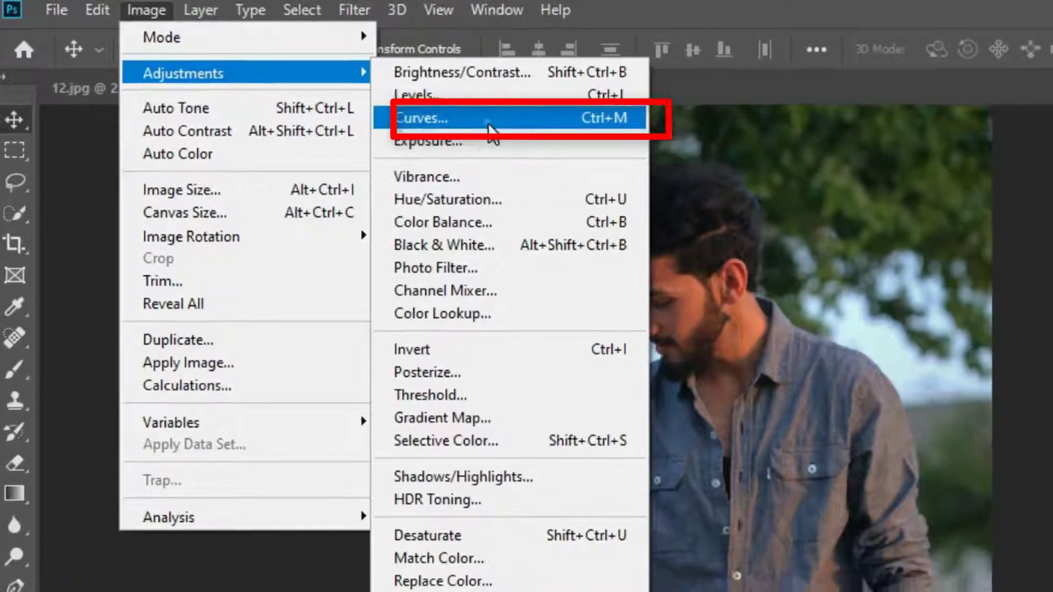
click(499, 120)
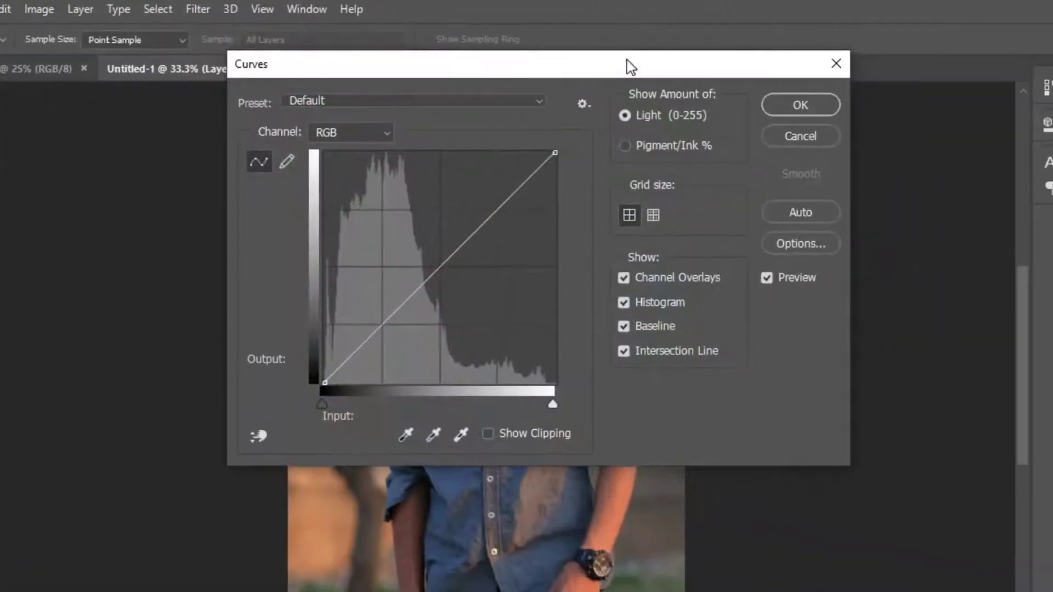
drag(627, 64, 773, 66)
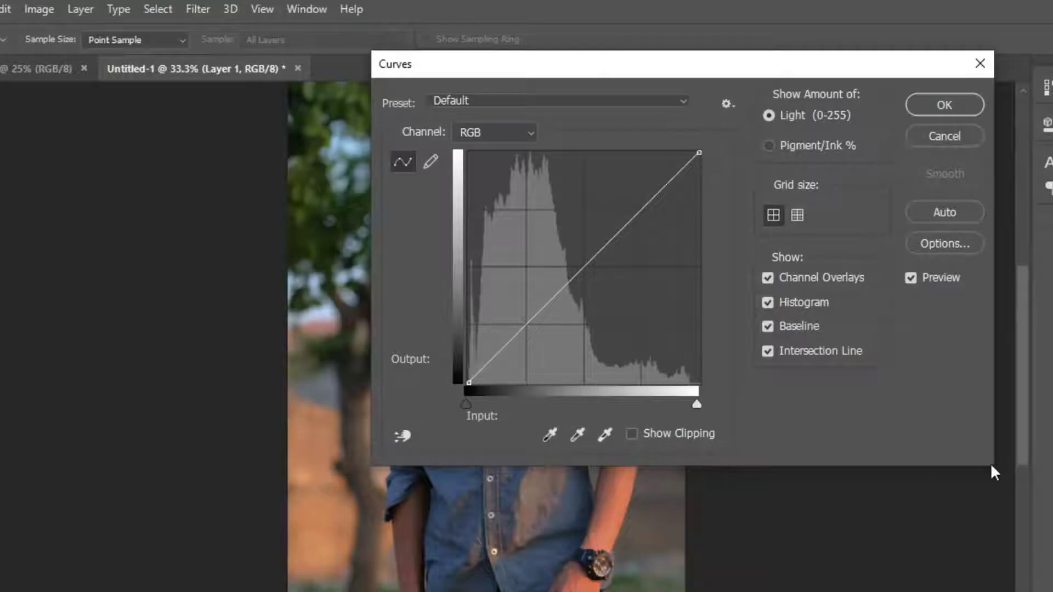
drag(799, 63, 1052, 61)
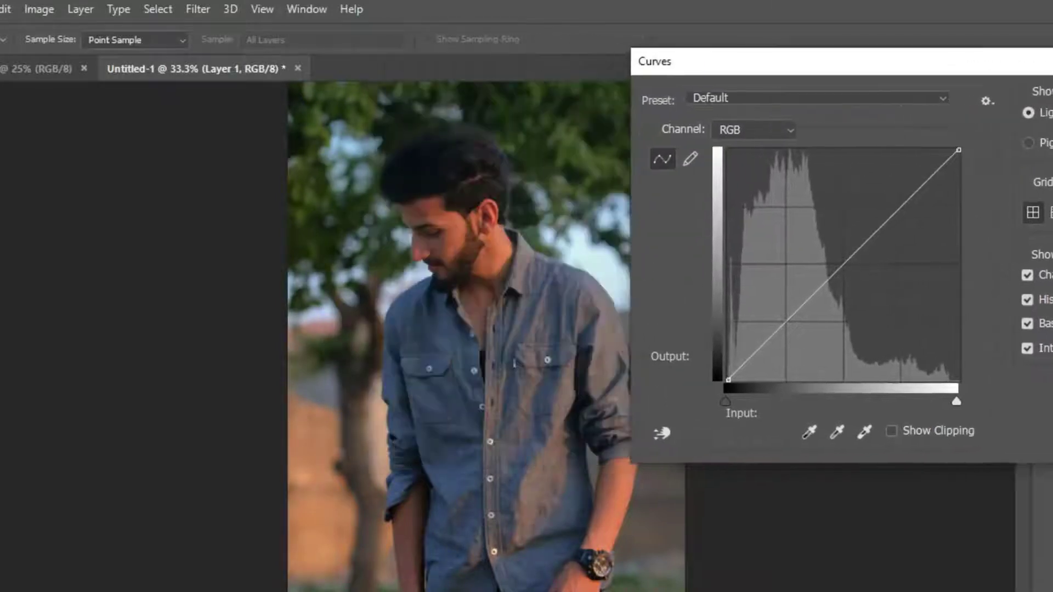
drag(866, 233, 858, 230)
drag(786, 232, 777, 237)
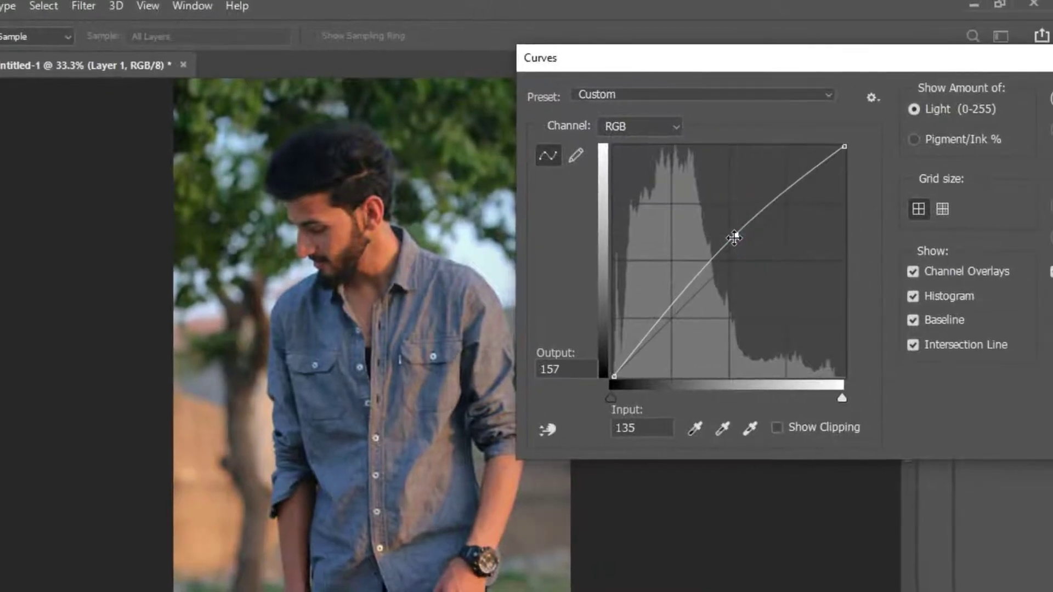
drag(768, 55, 700, 63)
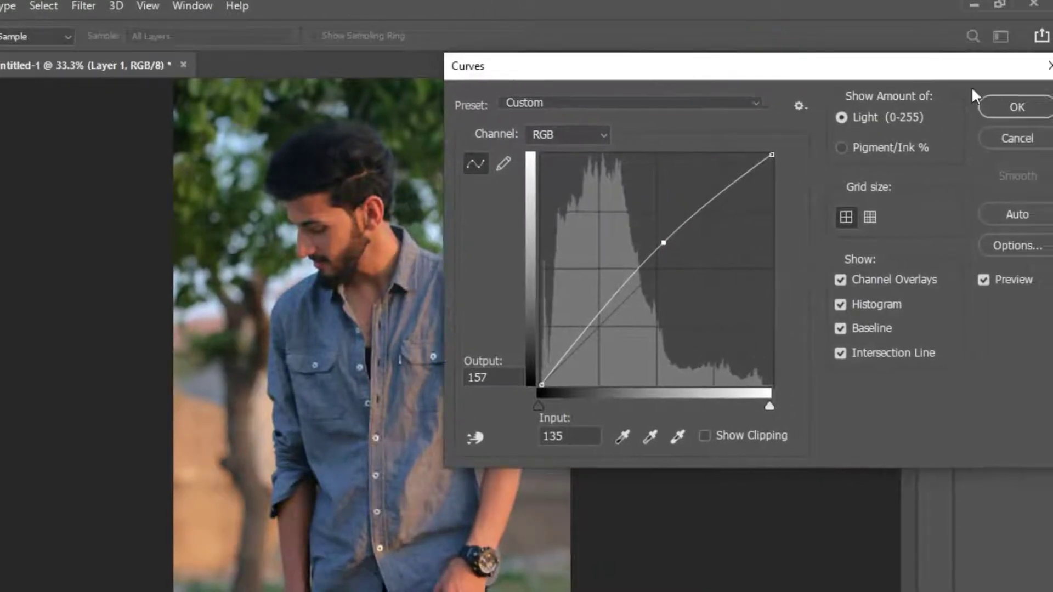
click(1018, 103)
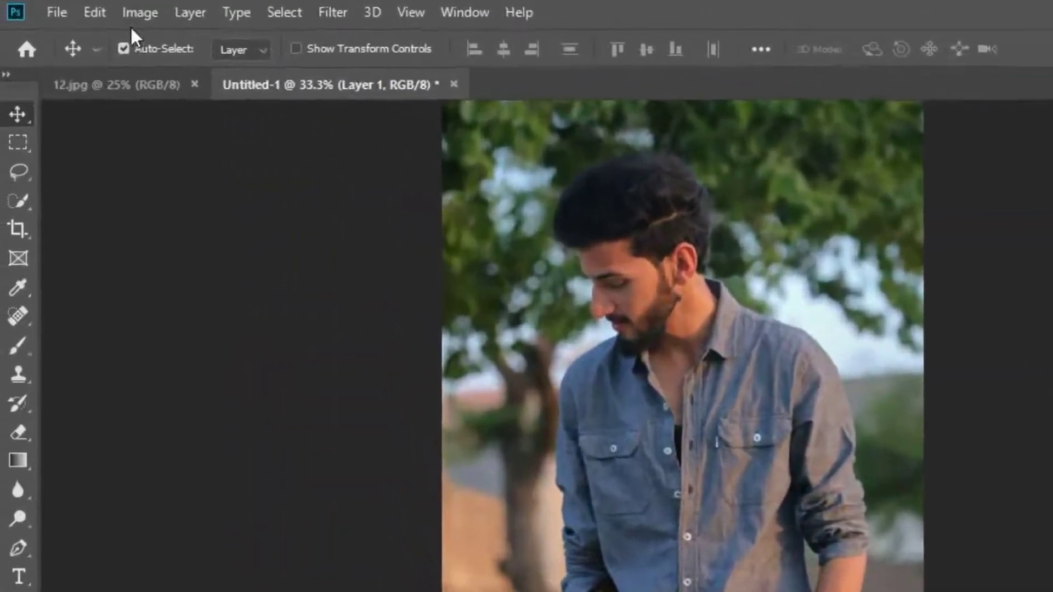
Apply a Brightness/Contrast adjustment to the photo layer with brightness 21 and contrast 10.
click(47, 8)
mouse_move(159, 69)
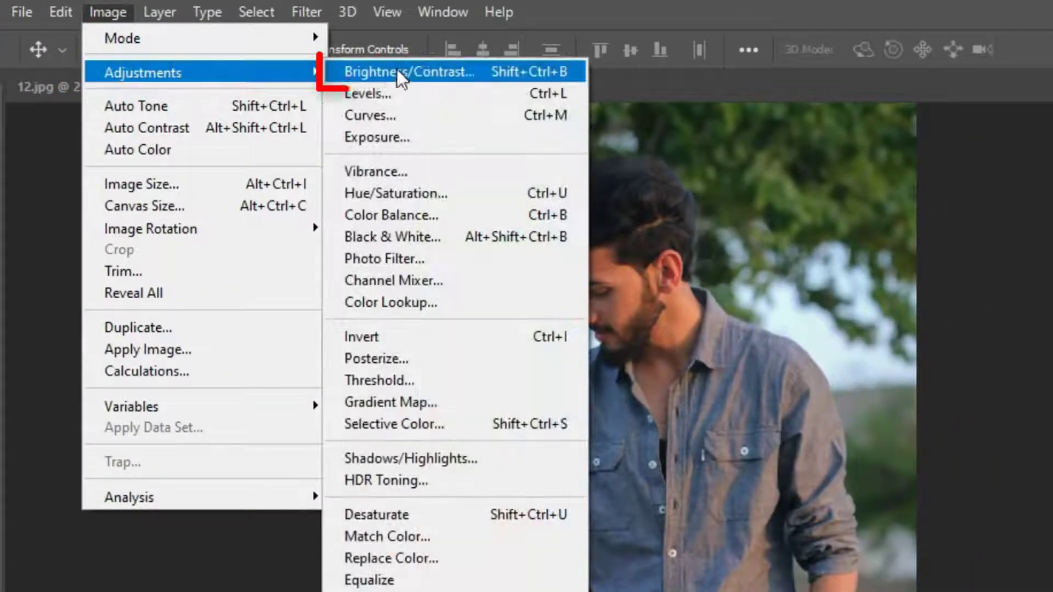
click(400, 72)
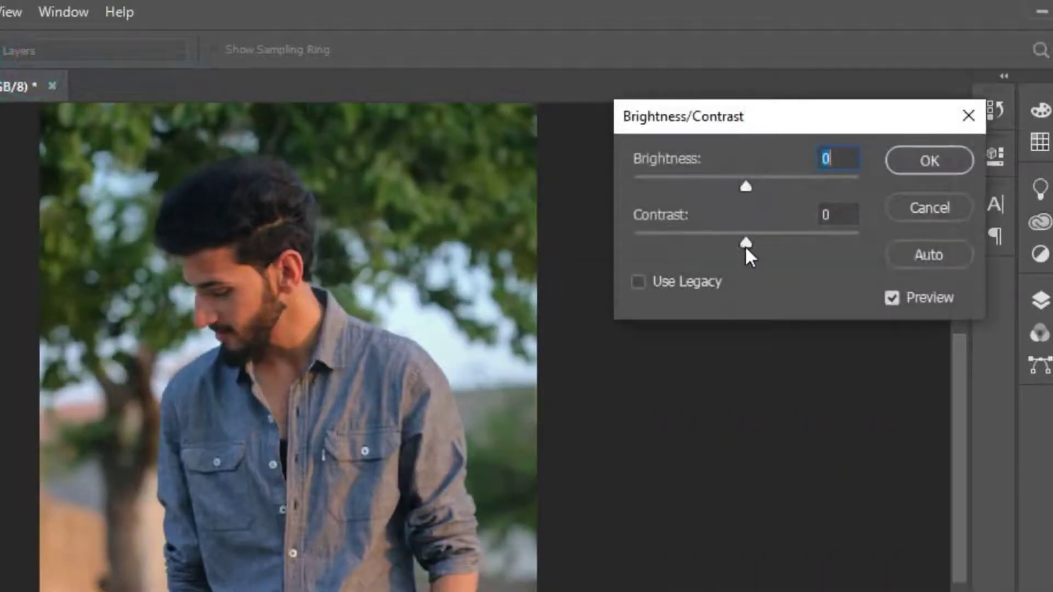
drag(745, 243, 755, 242)
drag(746, 186, 761, 185)
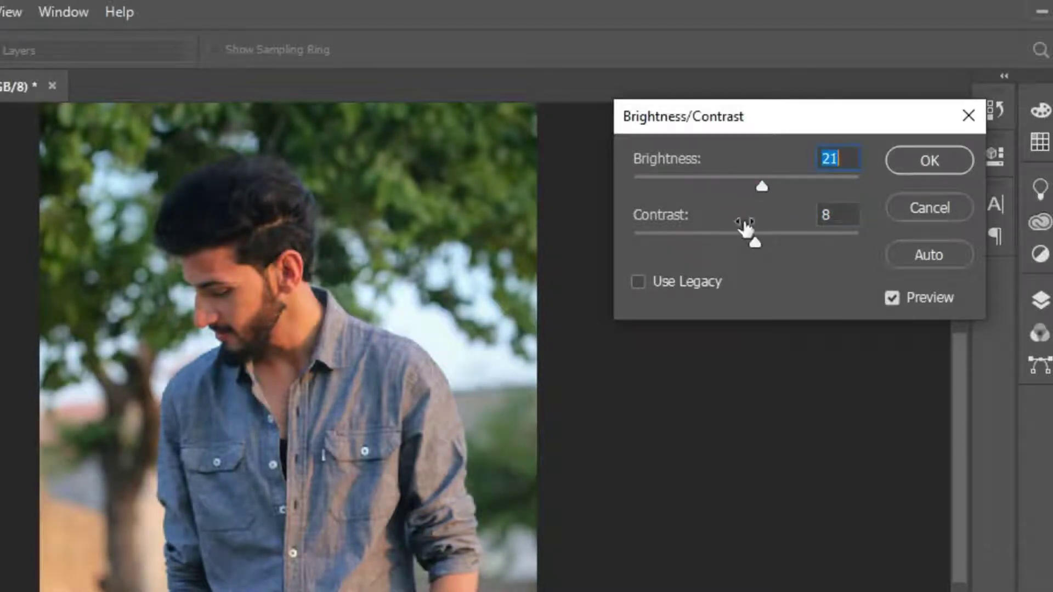
drag(753, 237, 758, 239)
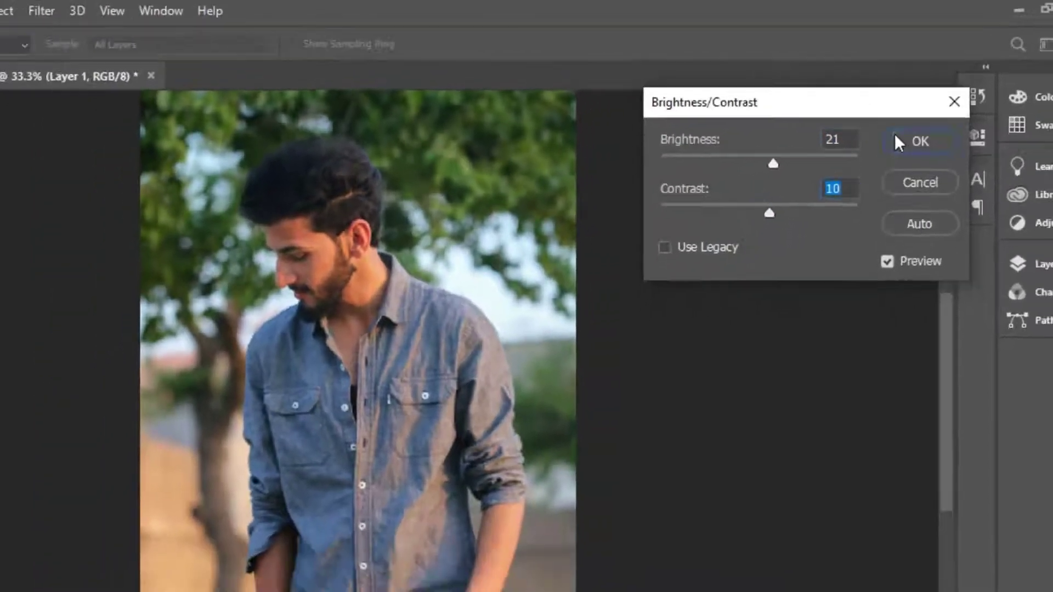
click(921, 160)
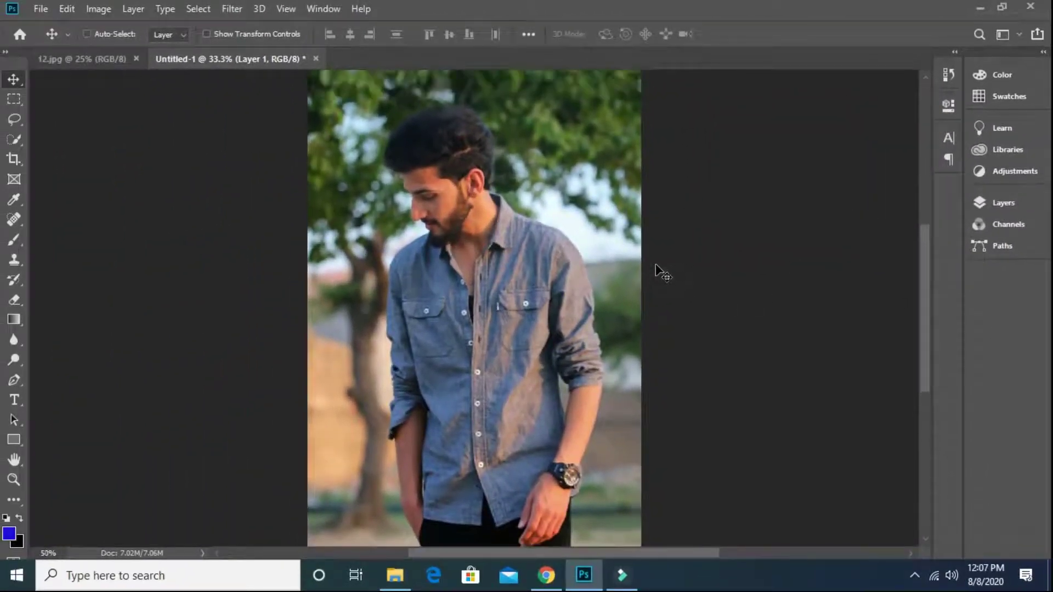
Outline the man's forehead skin, between the hairline and the eyebrow, with the Patch tool to select it.
key(ctrl+plus)
key(ctrl+plus)
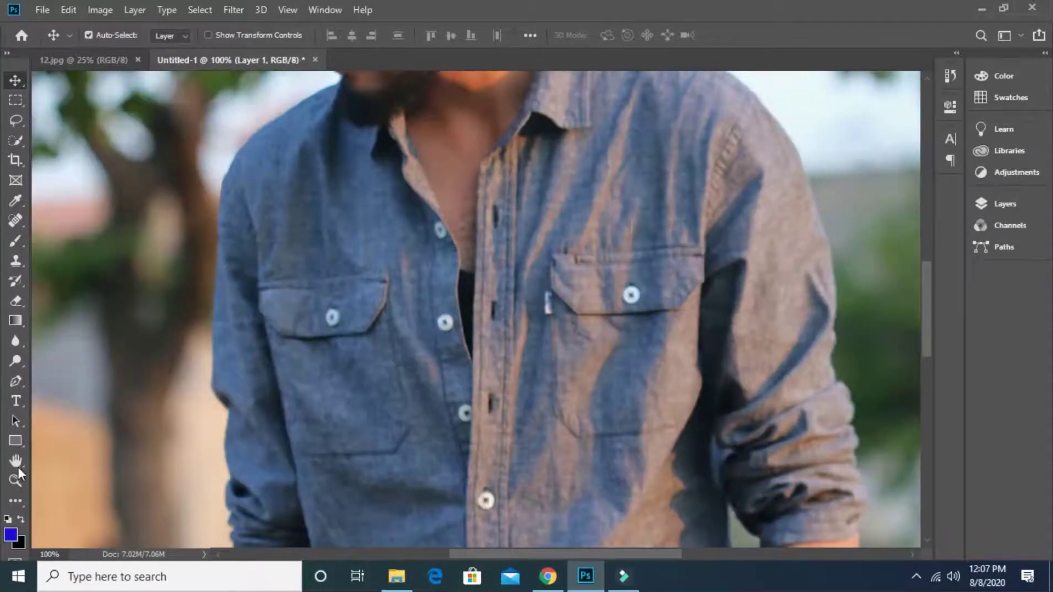
click(16, 461)
drag(349, 278, 541, 446)
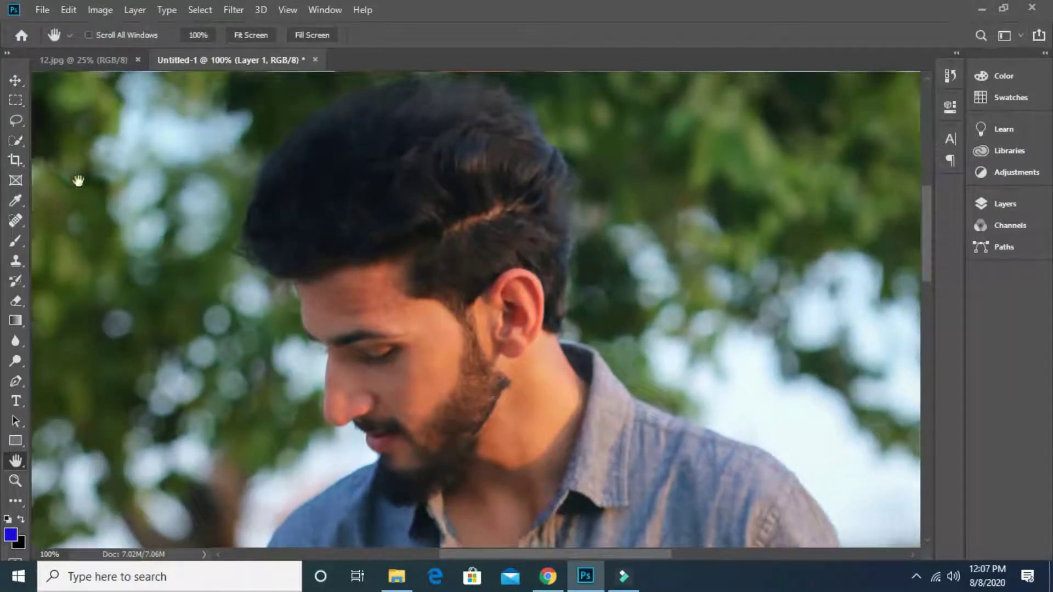
click(22, 228)
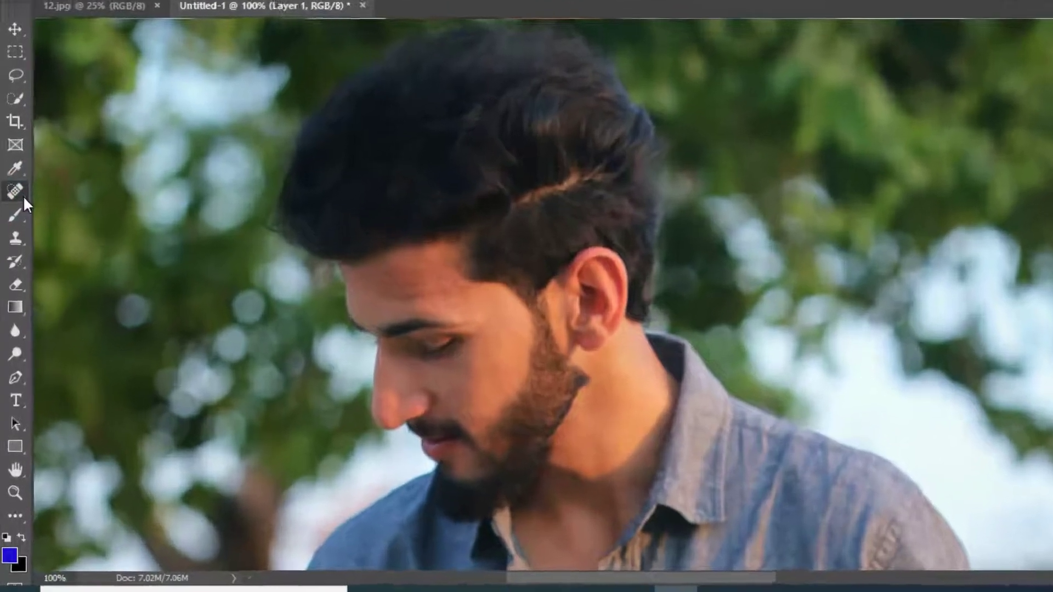
right_click(23, 225)
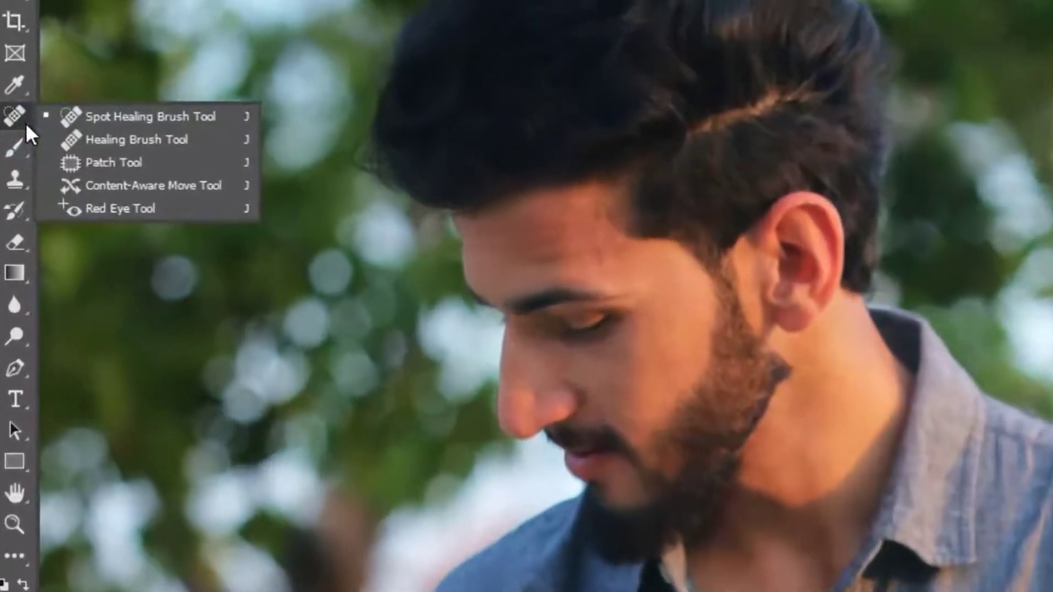
click(92, 164)
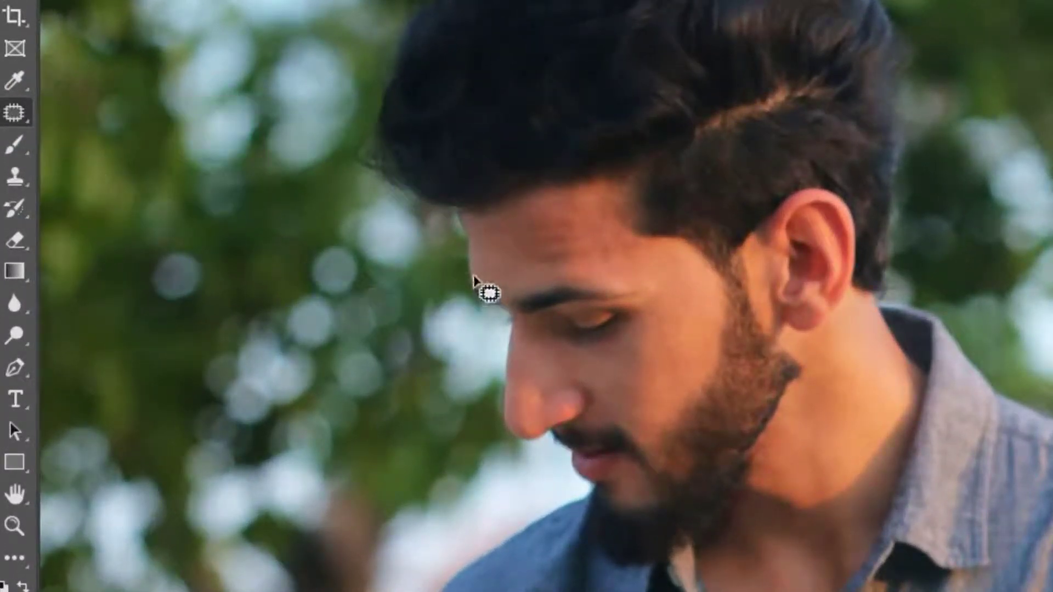
mouse_move(474, 278)
mouse_down()
mouse_move(509, 297)
mouse_move(577, 280)
mouse_move(650, 289)
mouse_move(674, 275)
mouse_move(681, 243)
mouse_move(634, 238)
mouse_move(616, 191)
mouse_move(569, 181)
mouse_move(472, 219)
mouse_move(467, 257)
mouse_move(471, 269)
mouse_move(498, 271)
mouse_move(496, 293)
mouse_up()
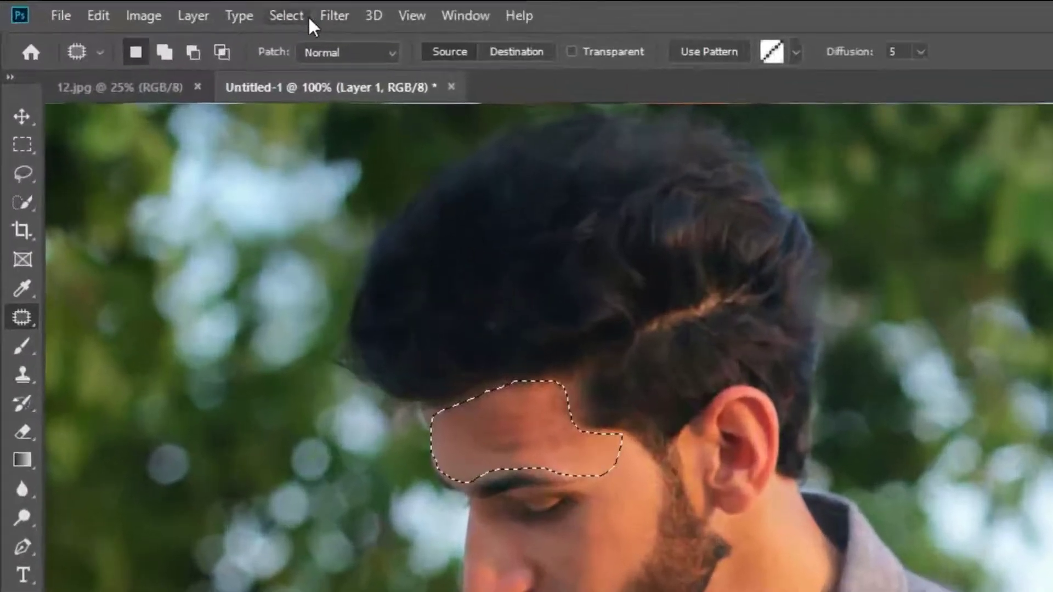
Feather the forehead selection with a radius of 5 pixels.
click(211, 10)
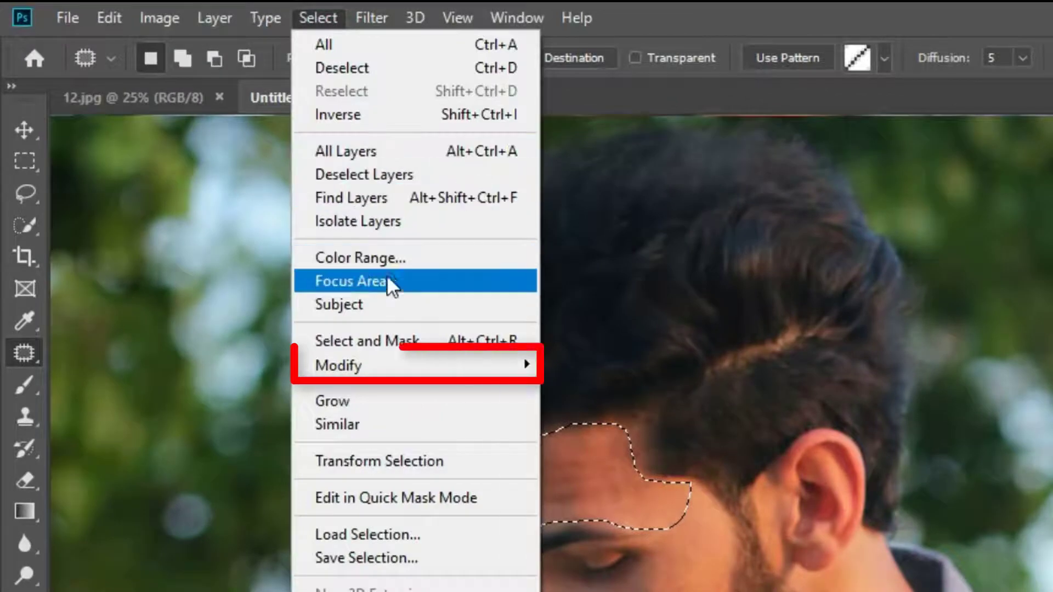
mouse_move(383, 358)
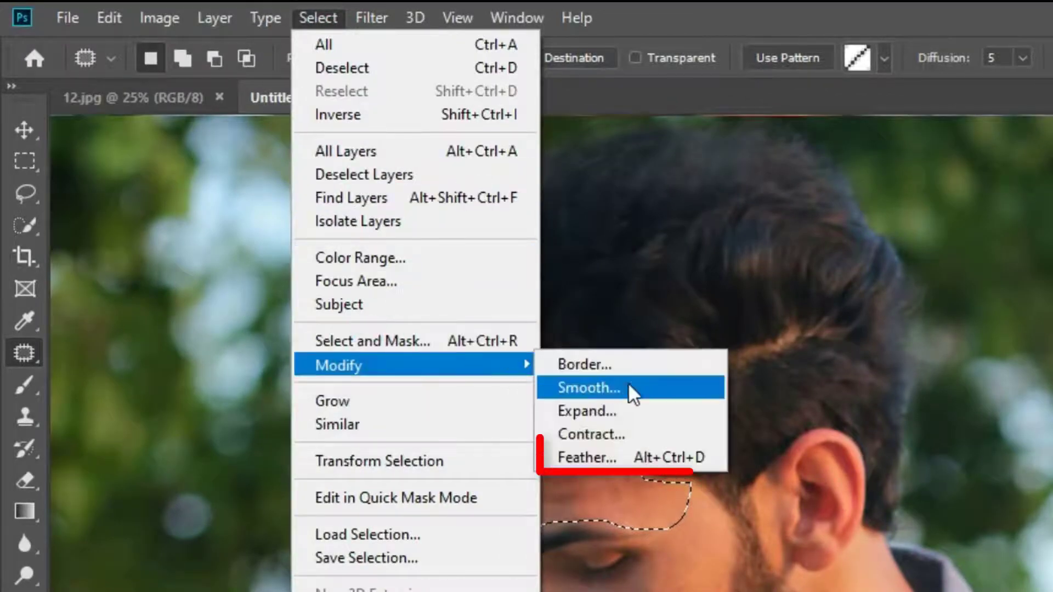
click(667, 460)
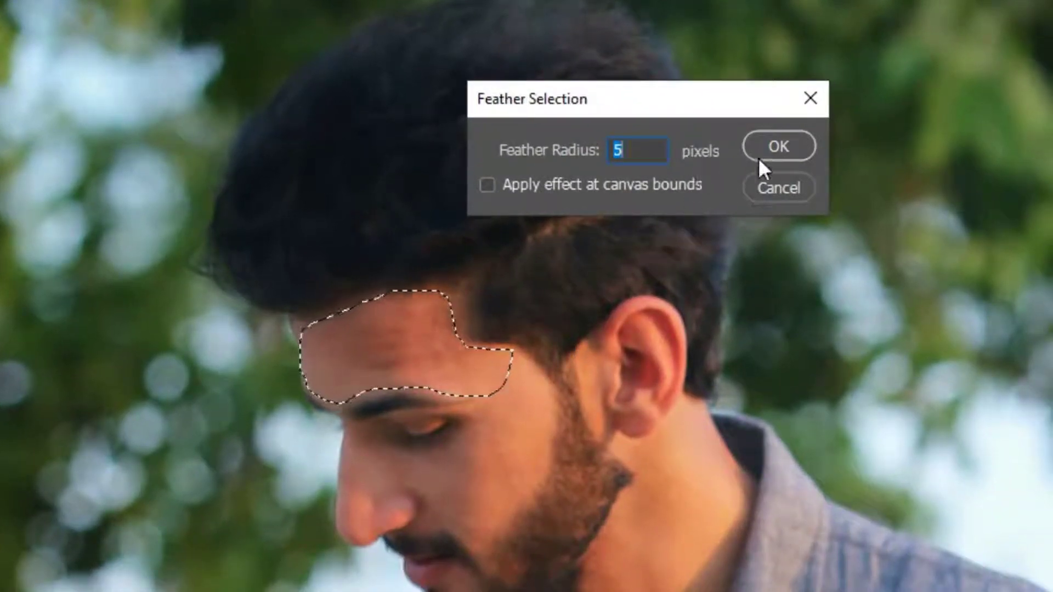
click(631, 151)
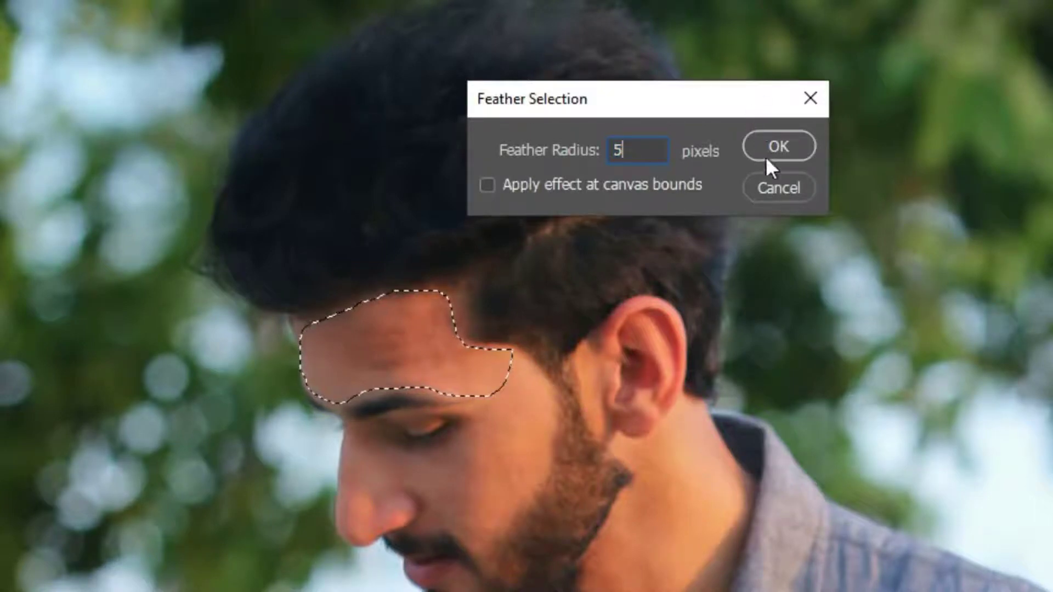
click(789, 147)
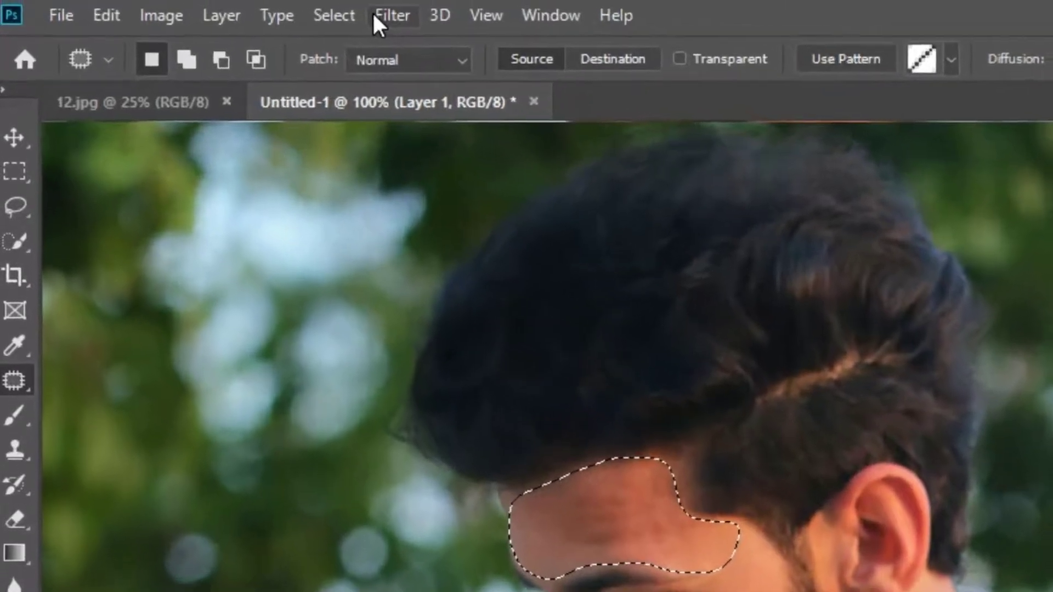
Smooth the selected forehead skin with a Median noise filter at a radius of 8 pixels.
click(343, 12)
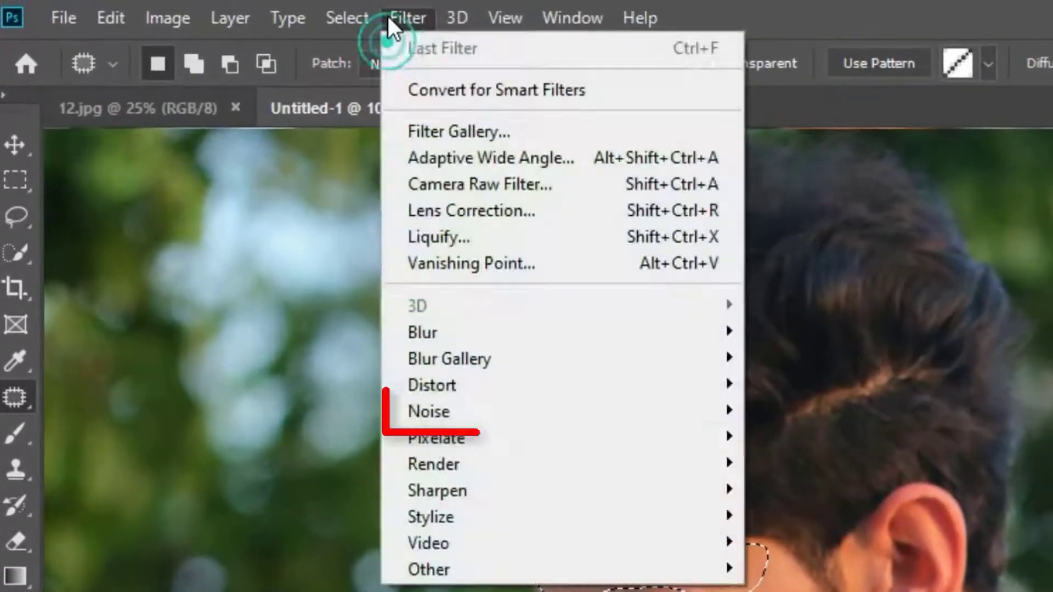
click(465, 409)
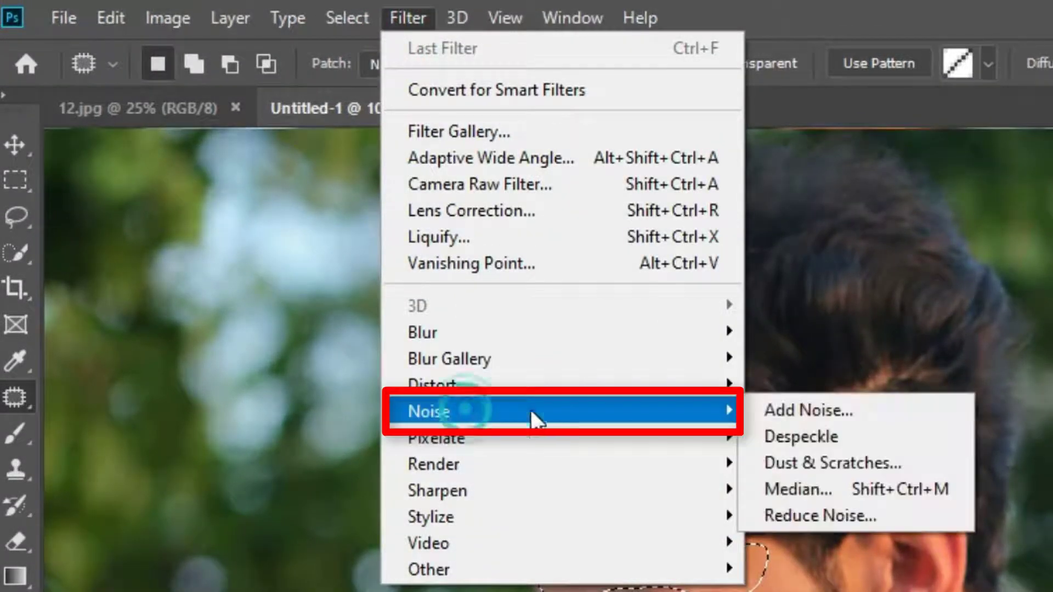
click(809, 488)
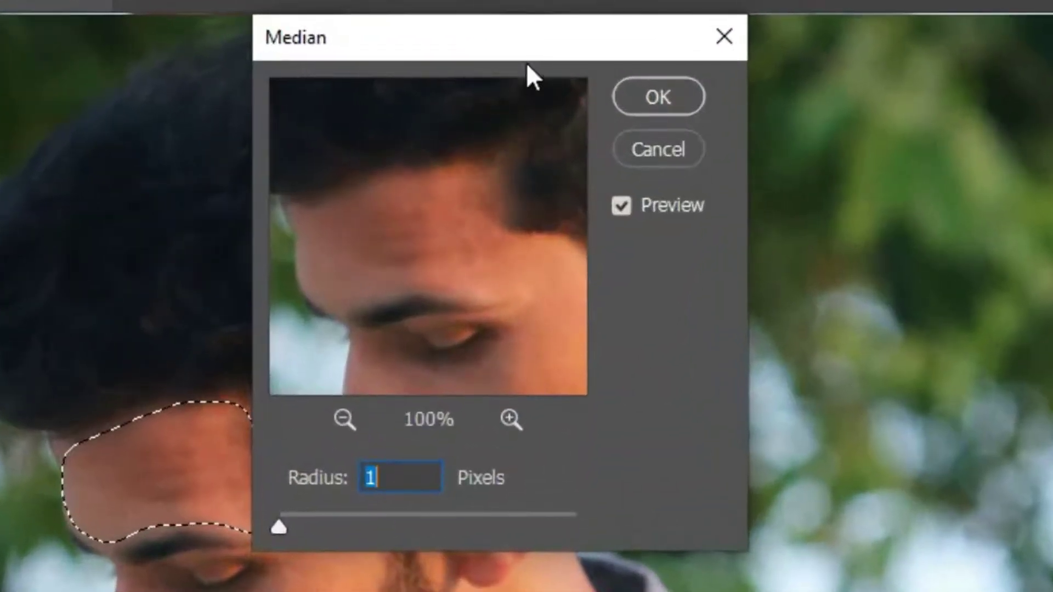
drag(522, 78, 689, 80)
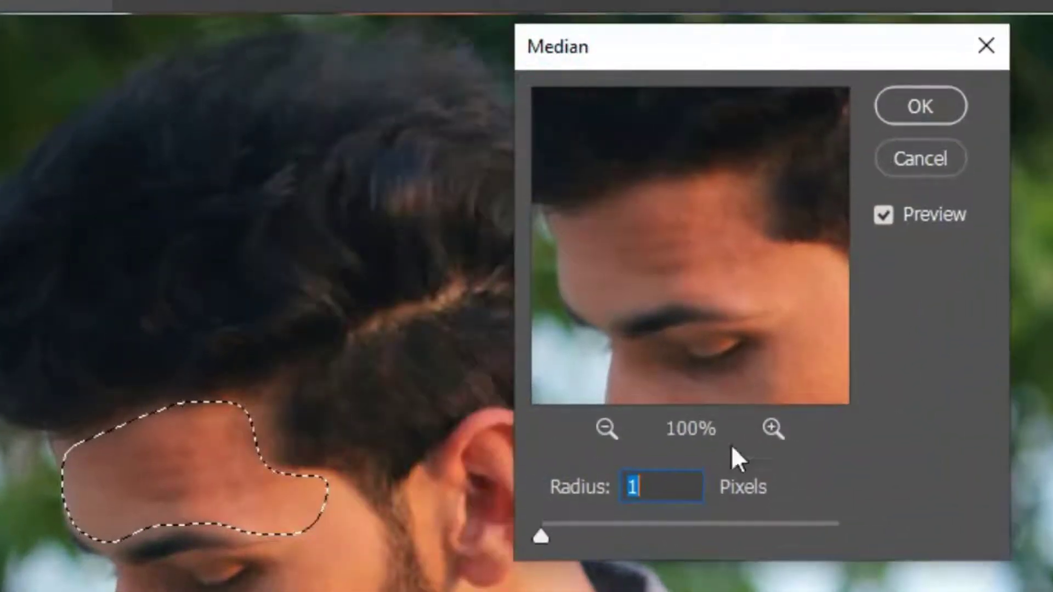
text(8)
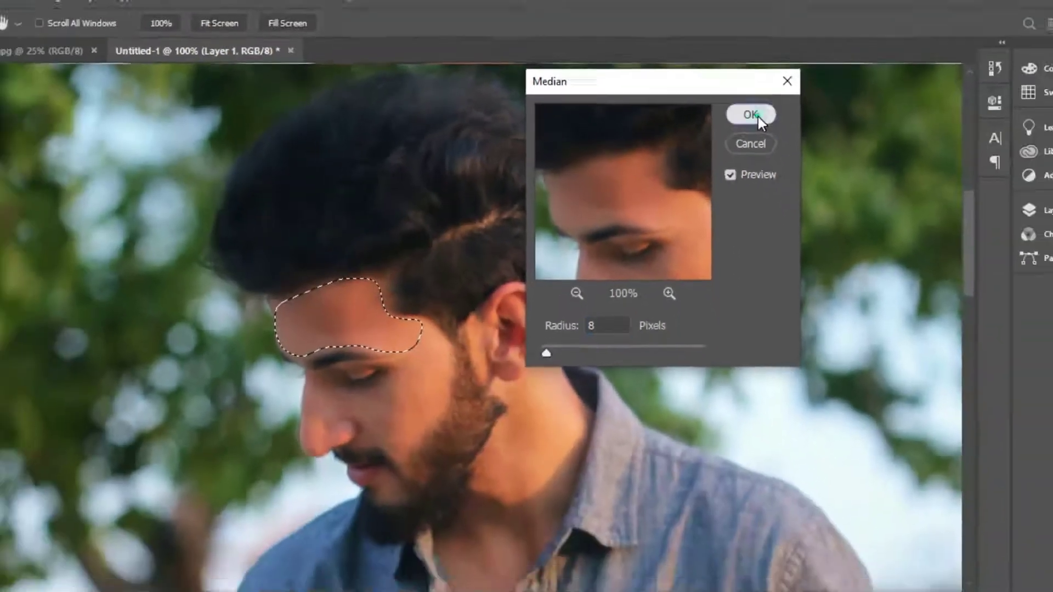
click(751, 115)
Outline the cheek skin between the eye, nose and beard with the Patch tool and feather the selection by 5 pixels.
drag(440, 365, 427, 367)
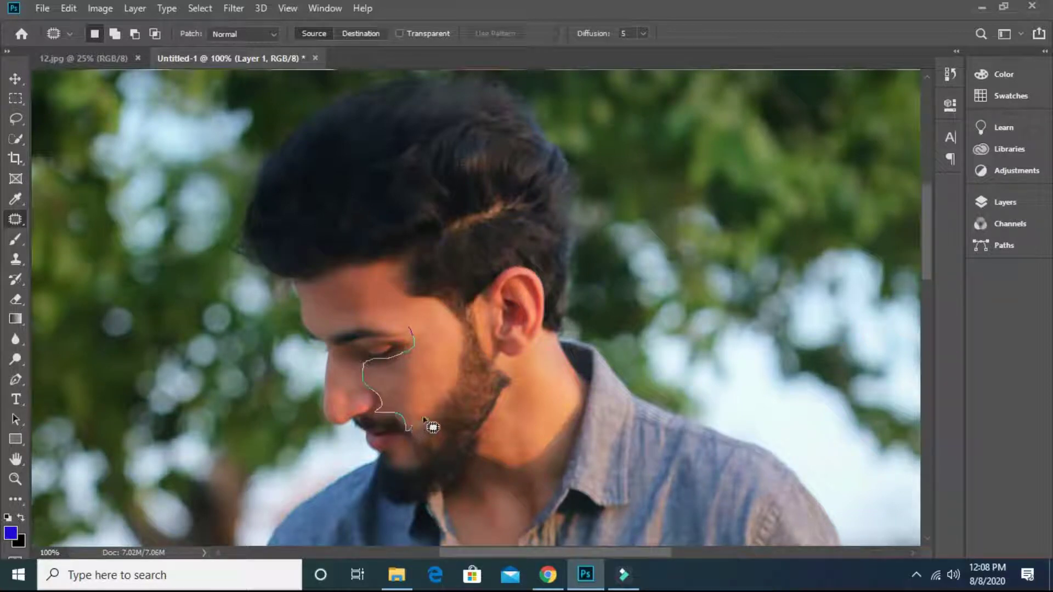
mouse_move(439, 404)
mouse_down()
mouse_move(461, 328)
mouse_move(439, 302)
mouse_move(413, 329)
mouse_up()
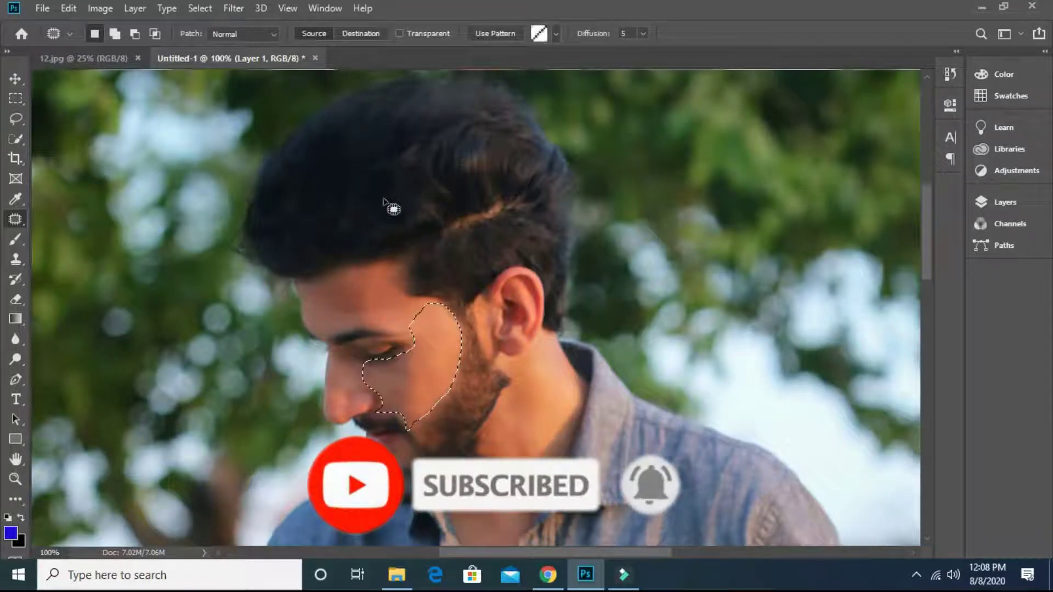
click(199, 8)
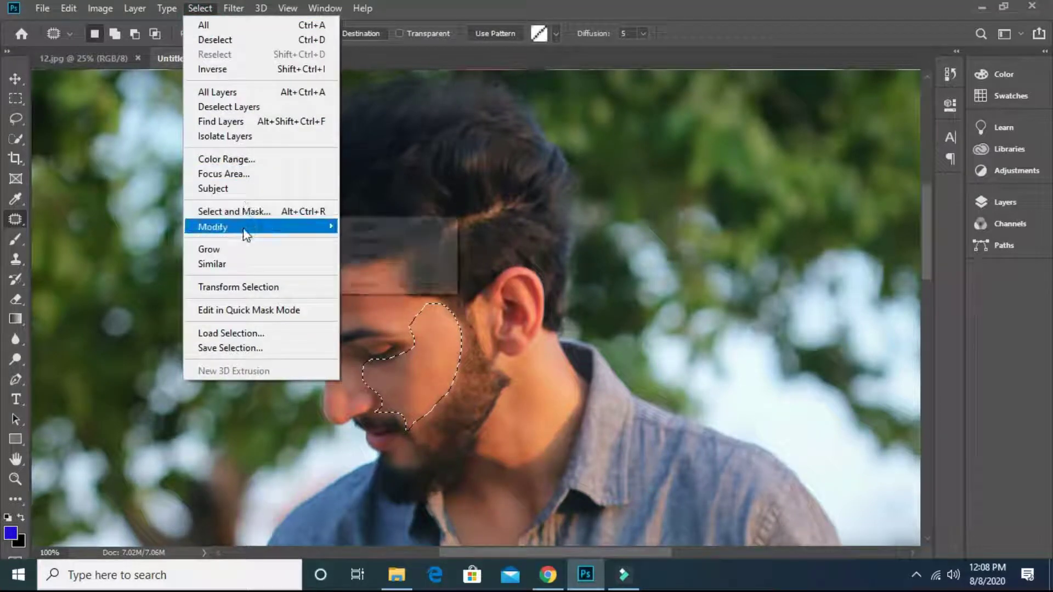
mouse_move(244, 227)
click(376, 284)
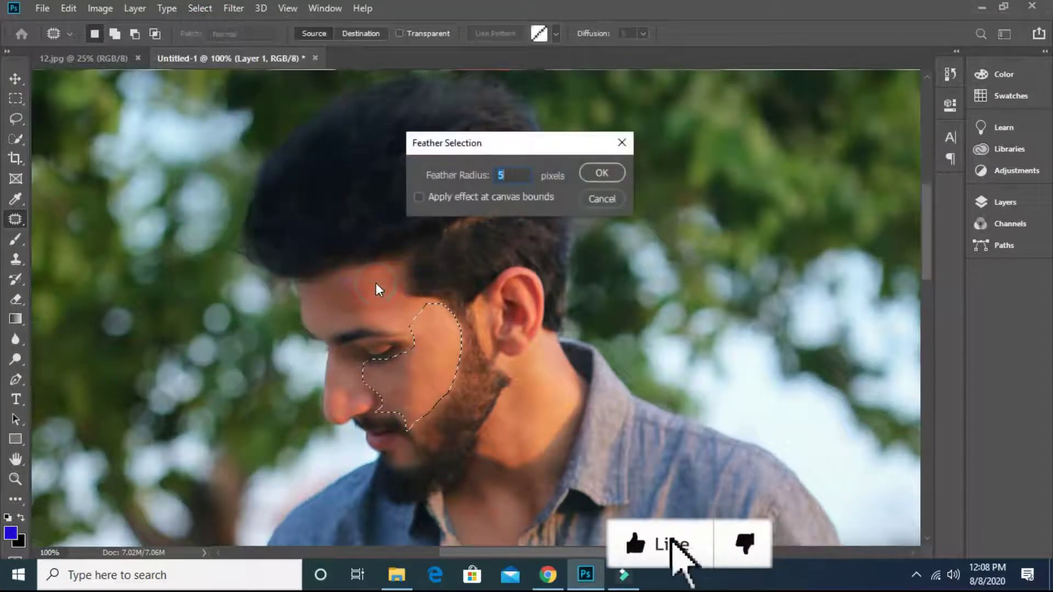
click(599, 172)
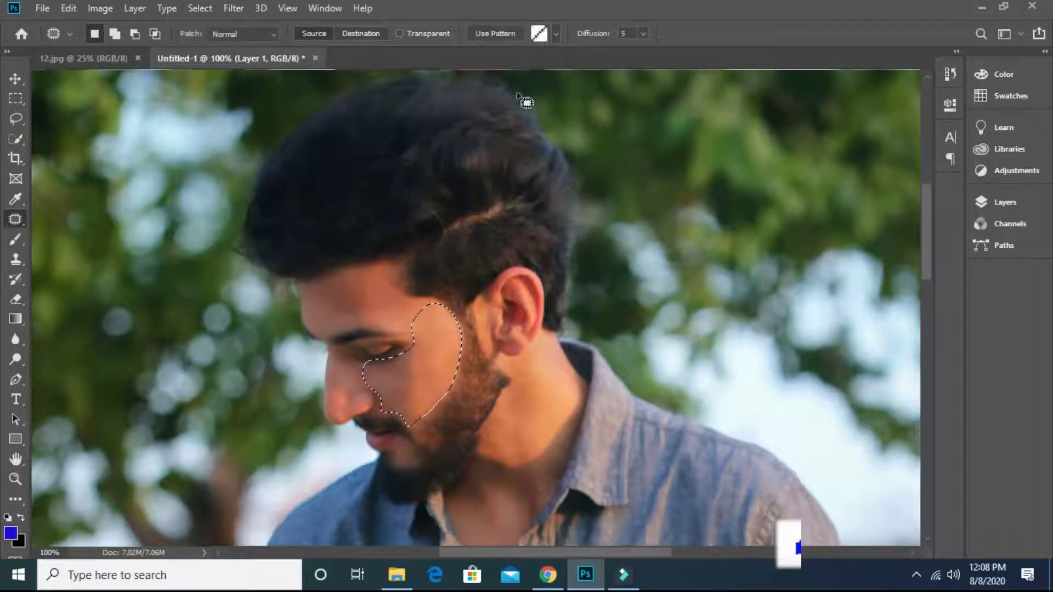
Apply the Median noise filter with a radius of 8 pixels to the cheek selection, and deselect it.
click(234, 8)
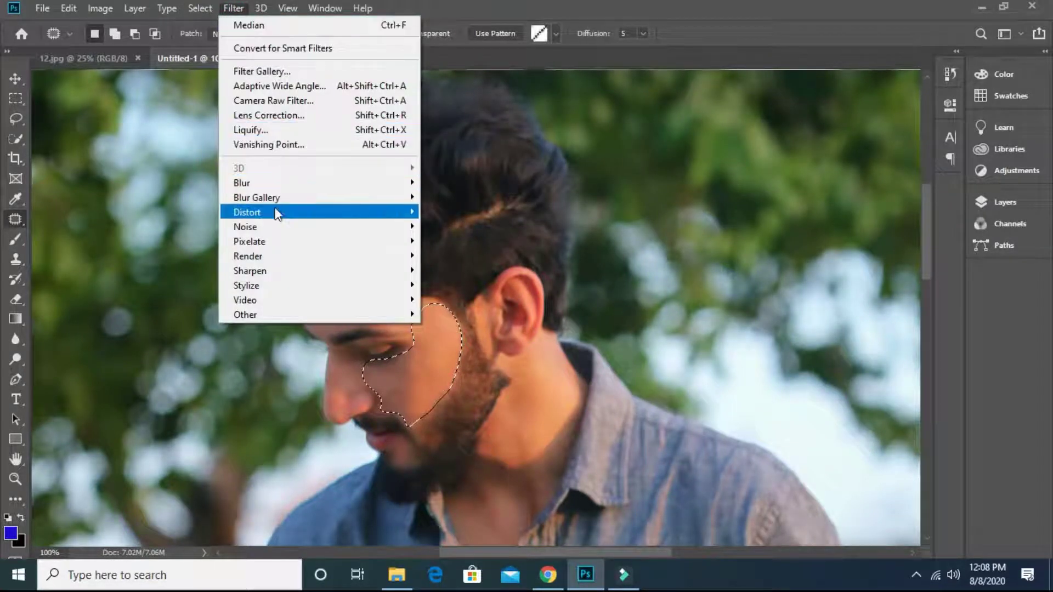
mouse_move(274, 226)
click(461, 270)
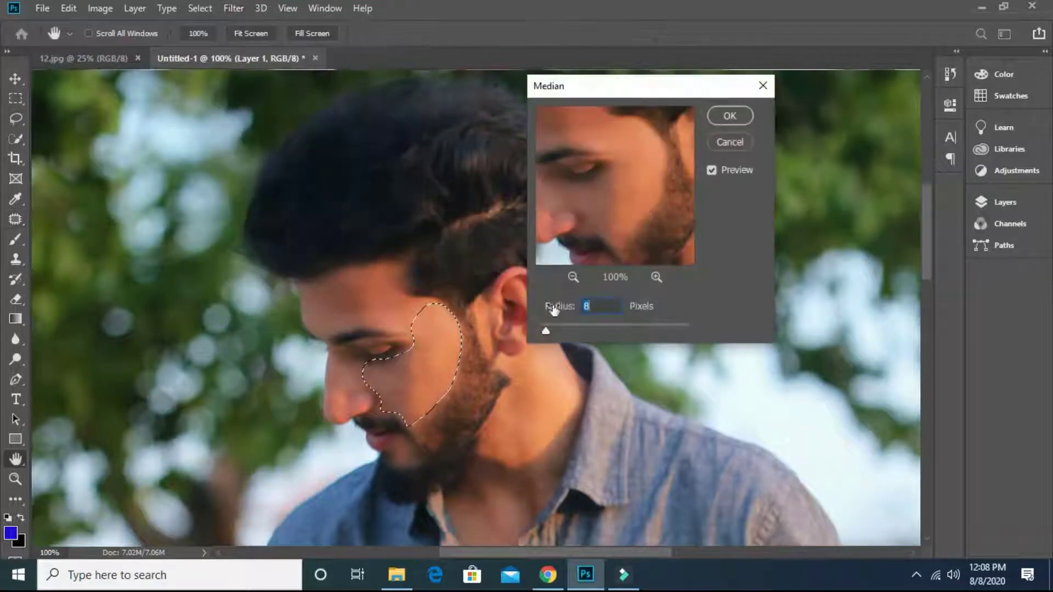
click(729, 115)
key(j)
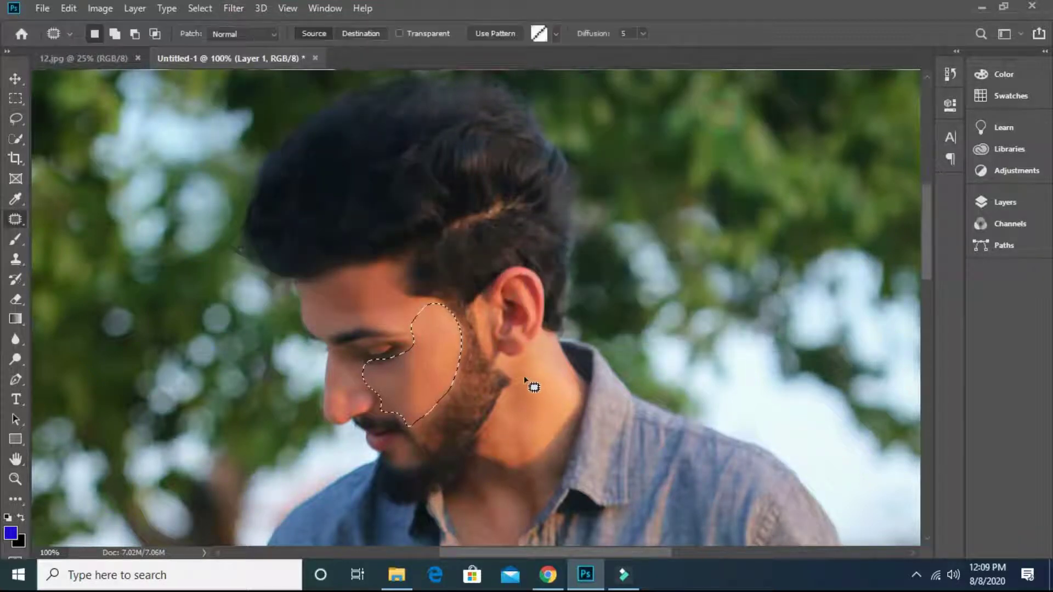
key(ctrl+d)
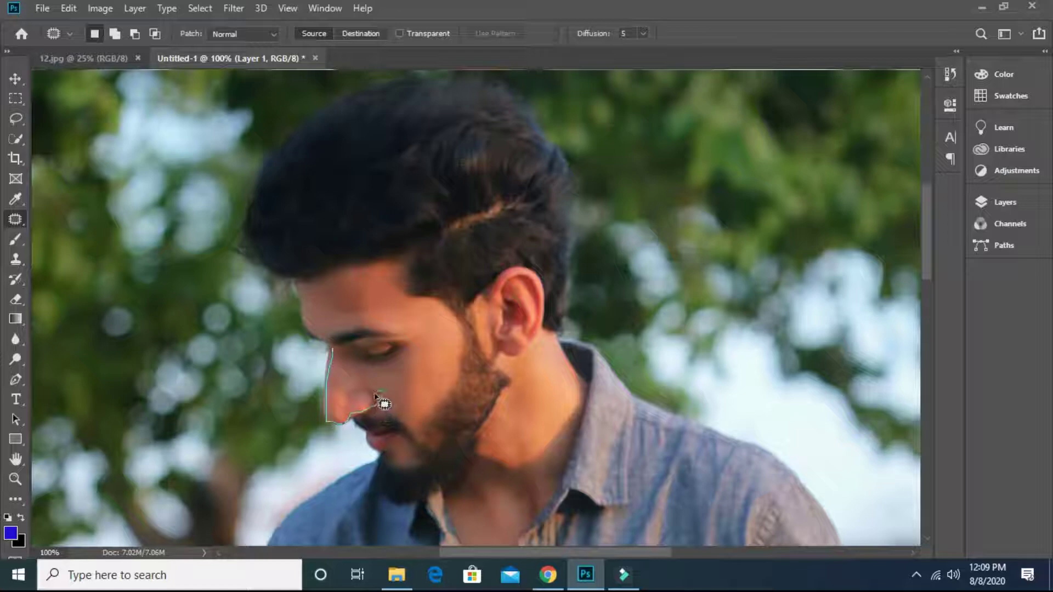
Outline the man's nose with the Patch tool and feather the selection by 5 pixels.
drag(341, 354, 336, 351)
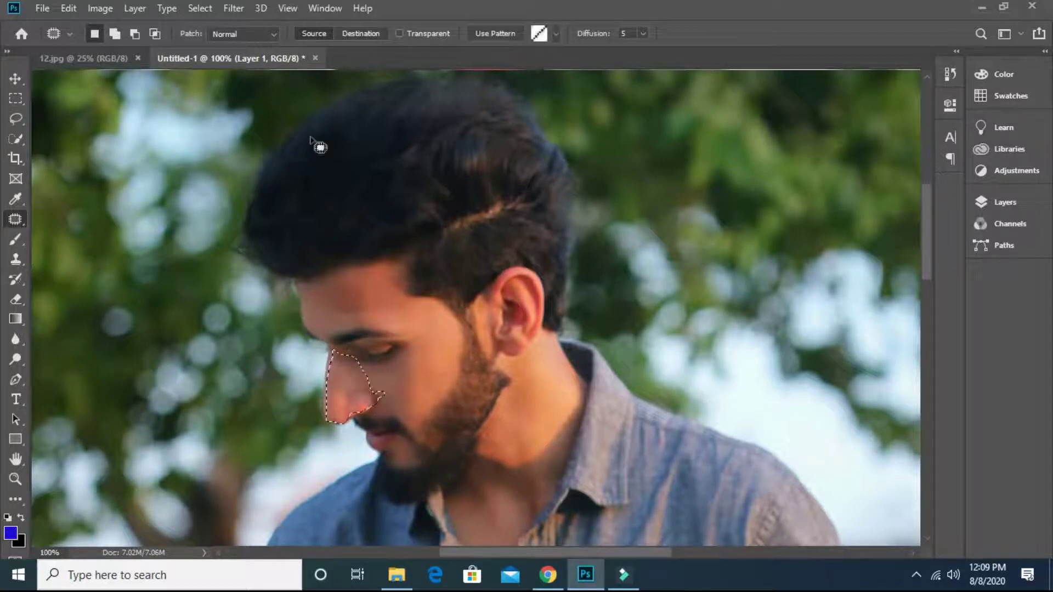
click(210, 8)
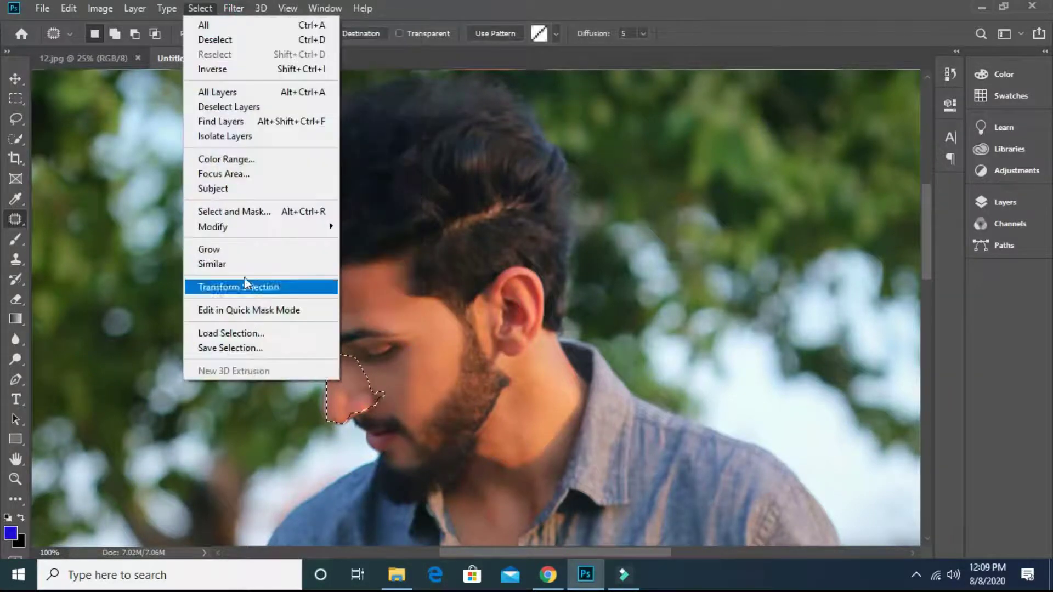
mouse_move(264, 235)
click(381, 284)
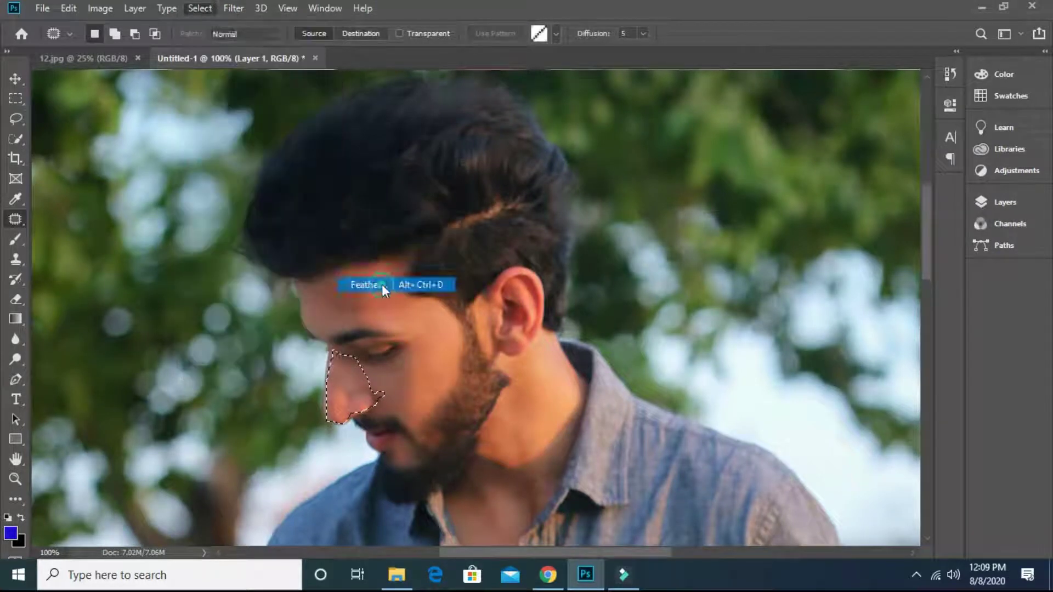
click(602, 173)
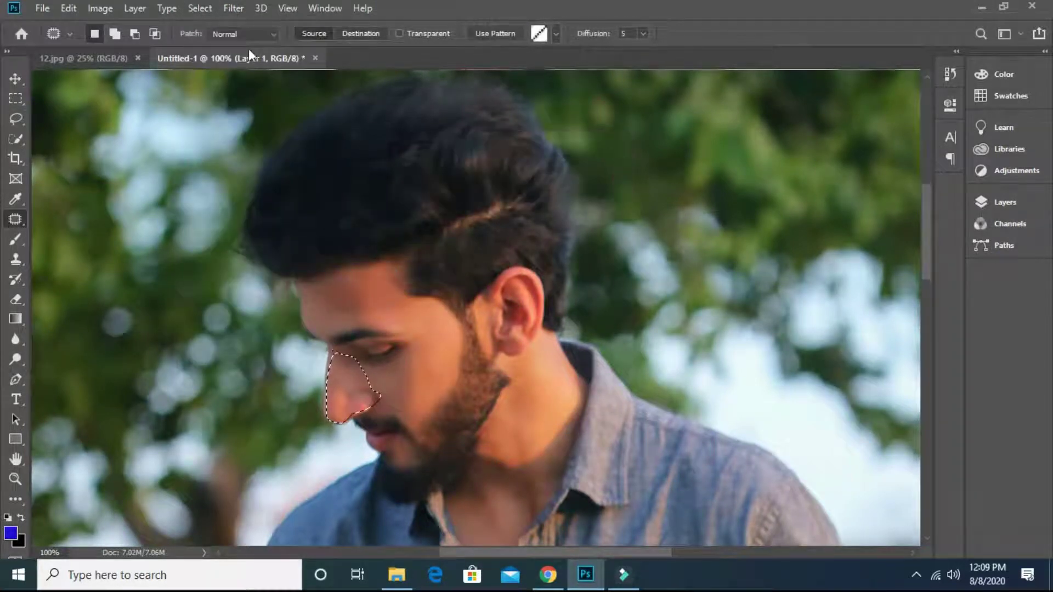
Apply the Median noise filter with a radius of 2 pixels to the nose selection, and deselect it.
click(232, 8)
mouse_move(307, 227)
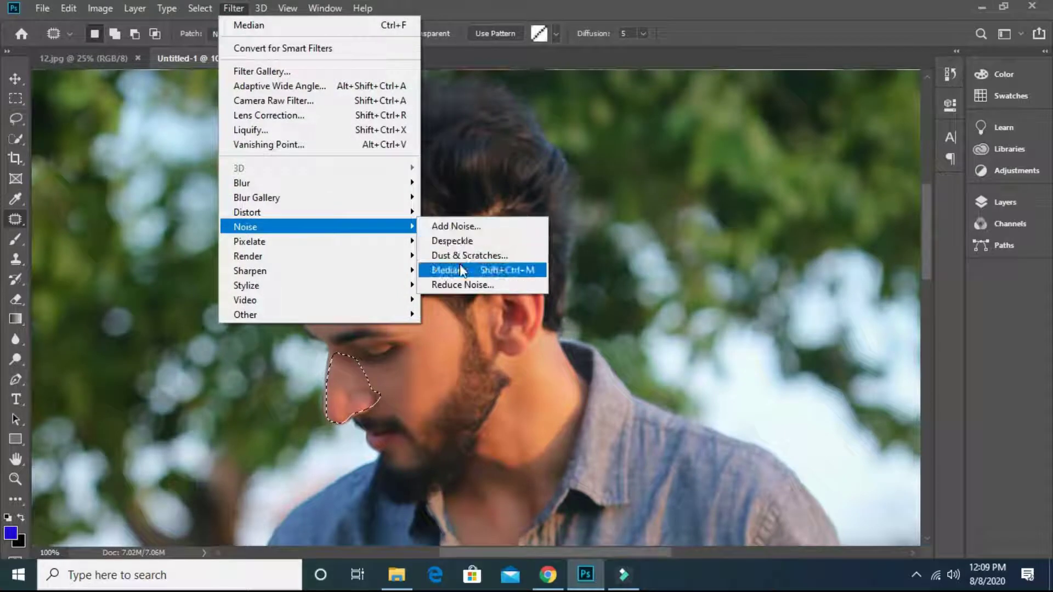
click(461, 270)
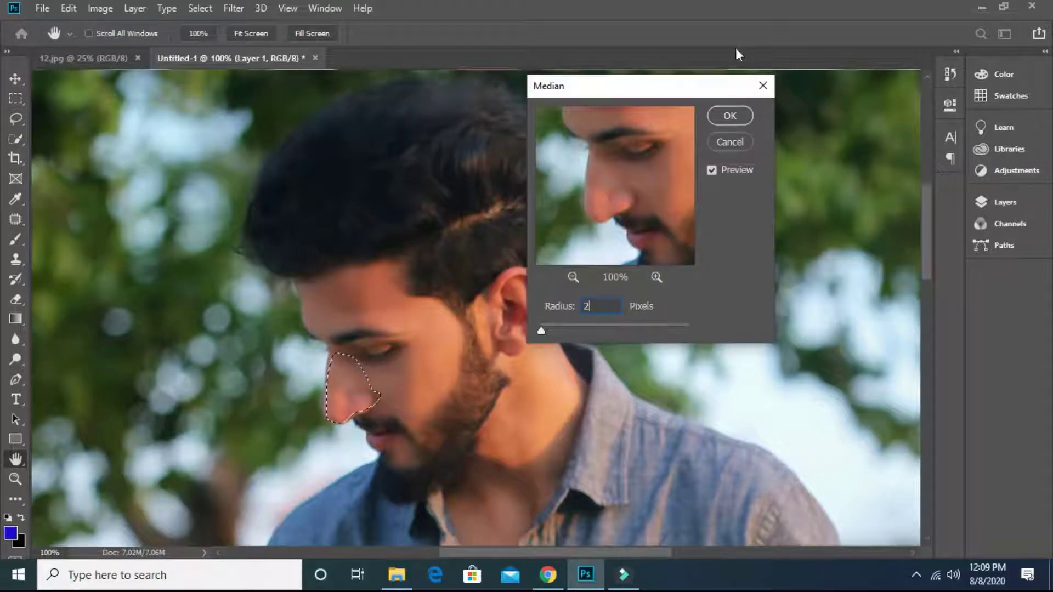
click(749, 116)
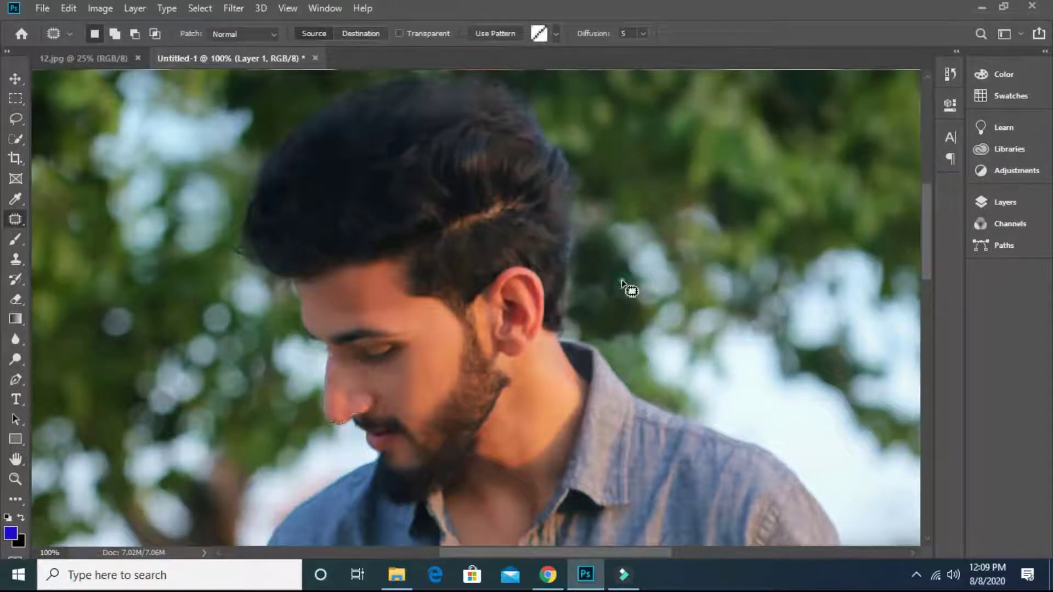
key(ctrl+d)
Outline the small patch of chin skin below the lower lip with the Patch tool and feather the selection by 5 pixels.
scroll(480, 411, down, 3)
scroll(458, 399, down, 1)
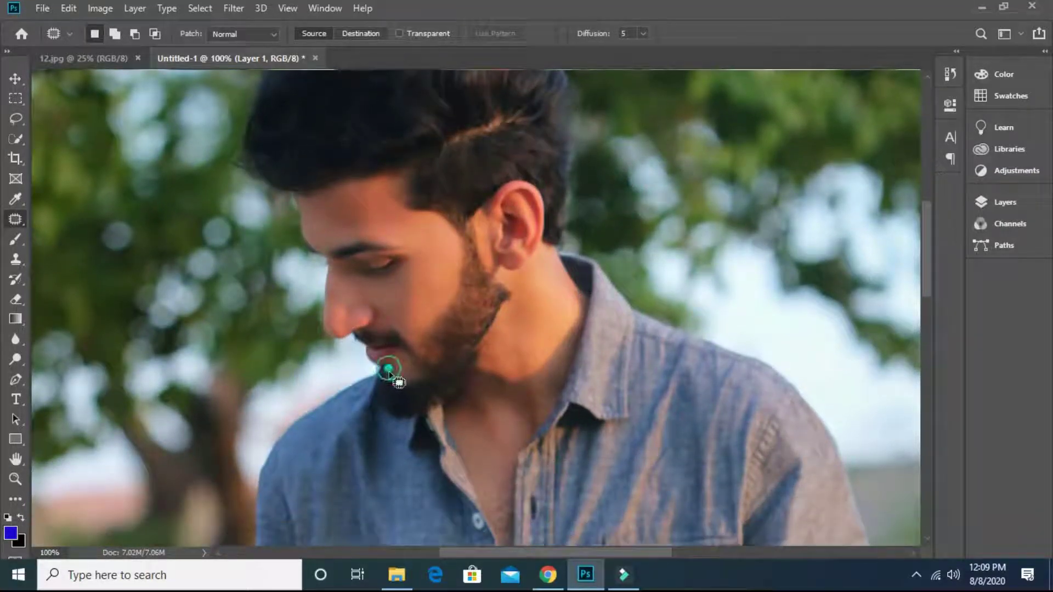
drag(390, 373, 403, 387)
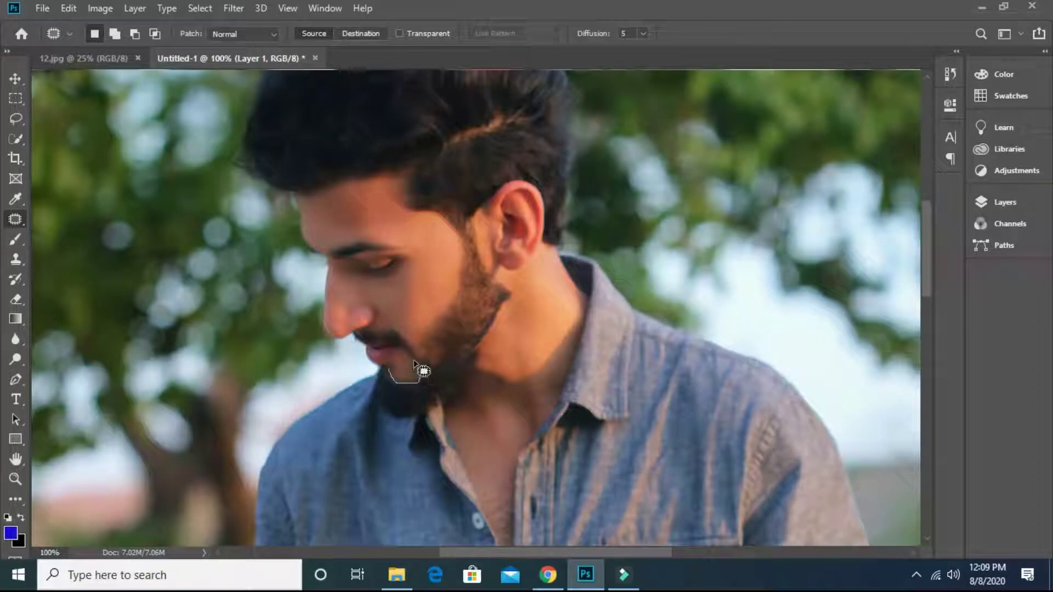
drag(403, 378, 423, 382)
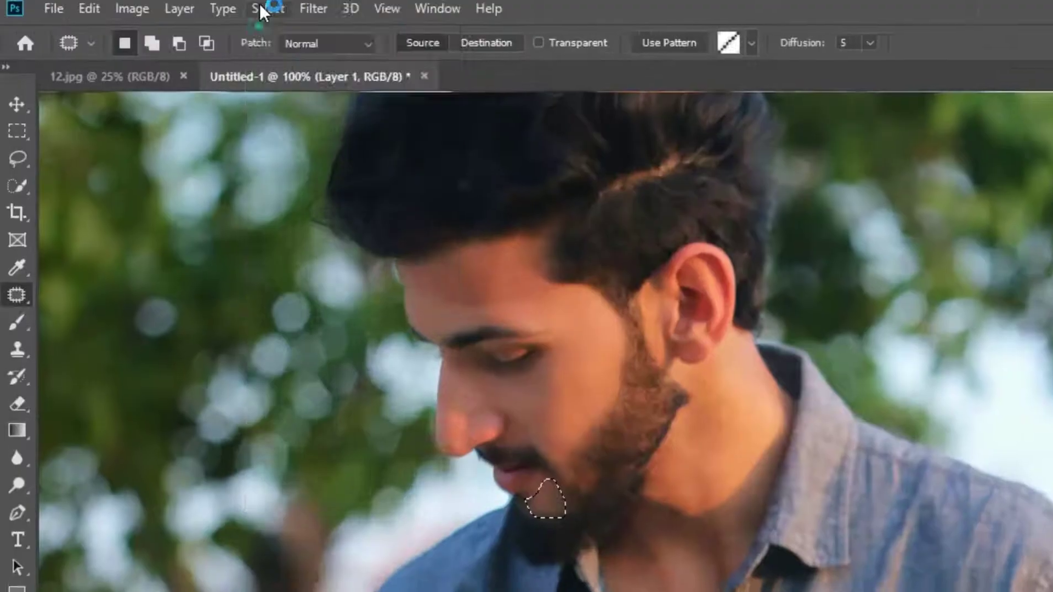
click(198, 8)
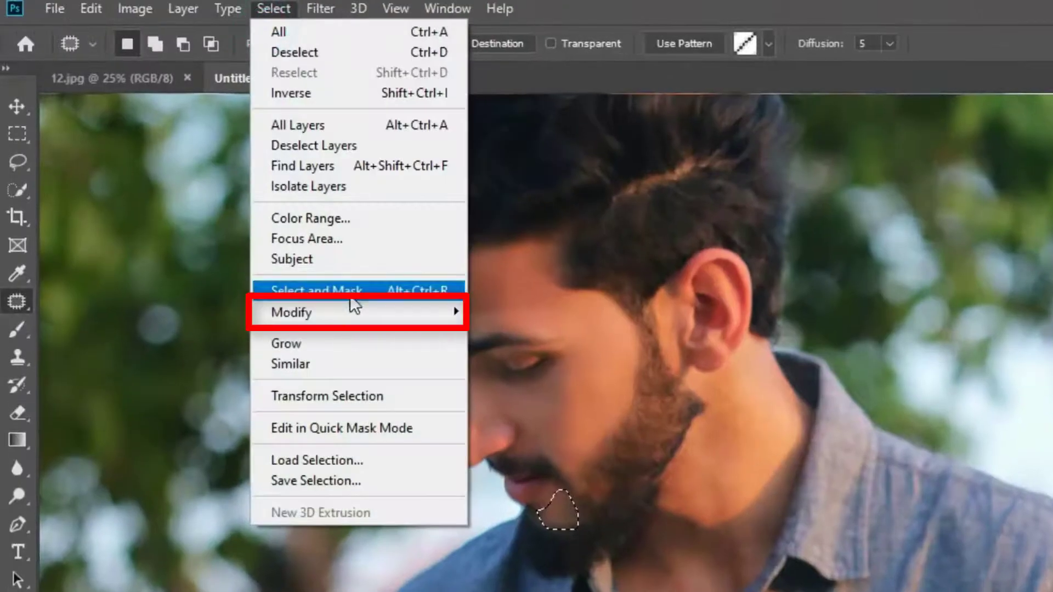
mouse_move(250, 224)
click(508, 393)
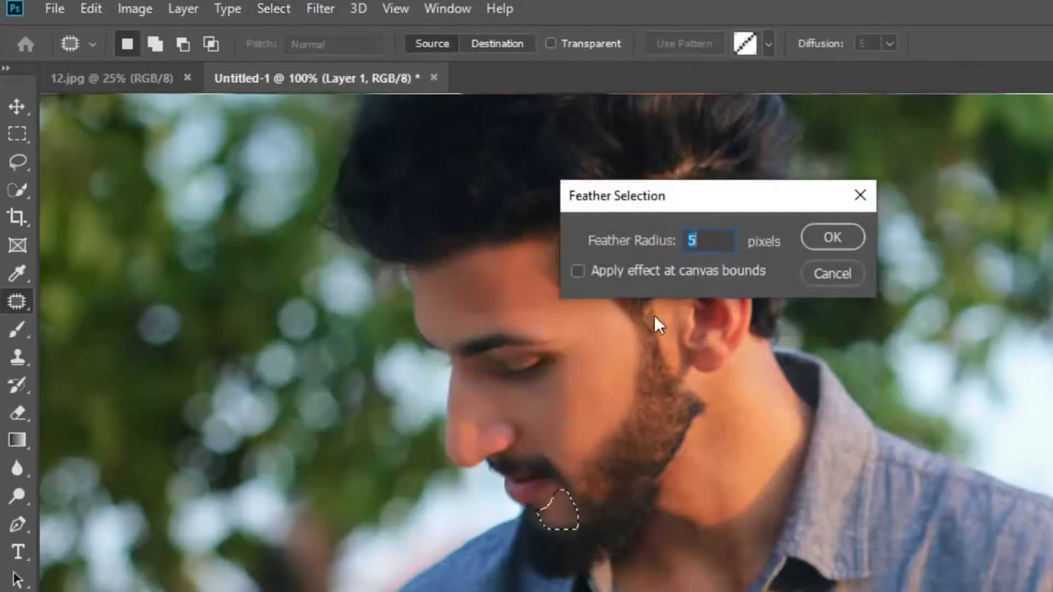
click(817, 237)
Apply the Median noise filter with a radius of 8 pixels to the chin selection, and deselect it.
click(321, 8)
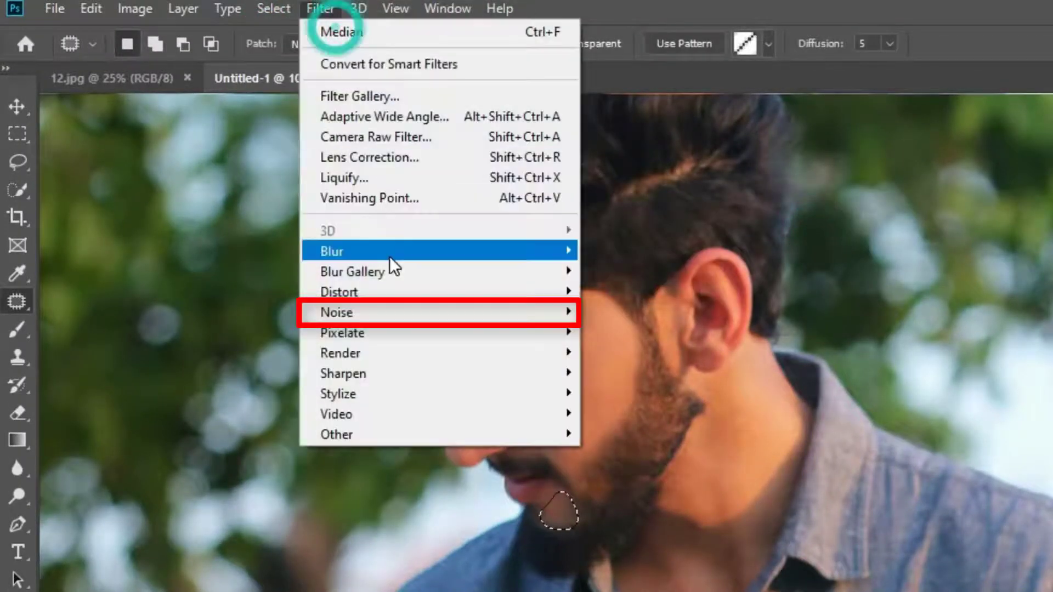
click(370, 311)
click(621, 372)
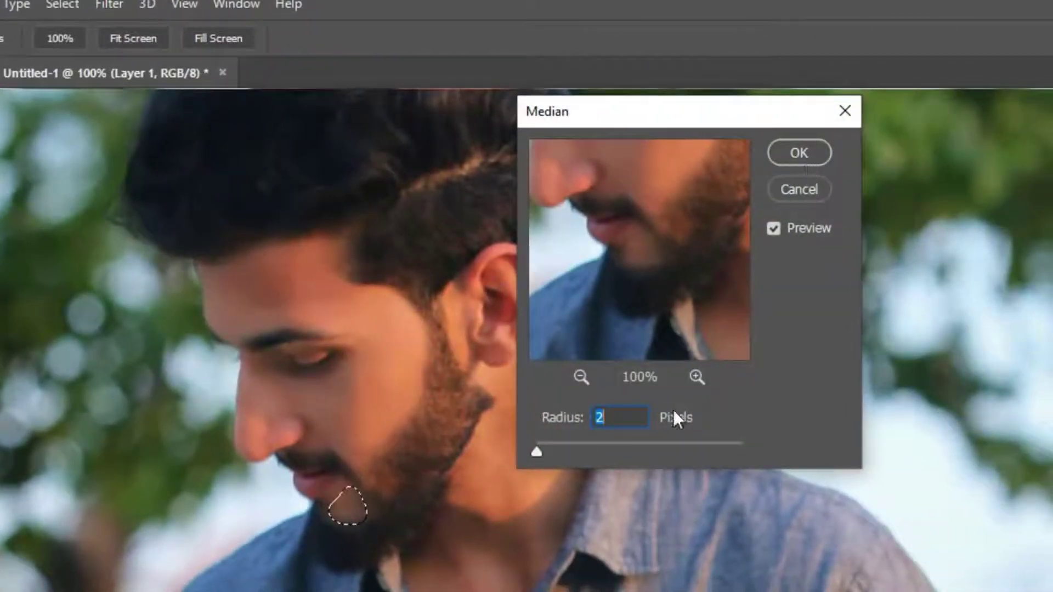
text(8)
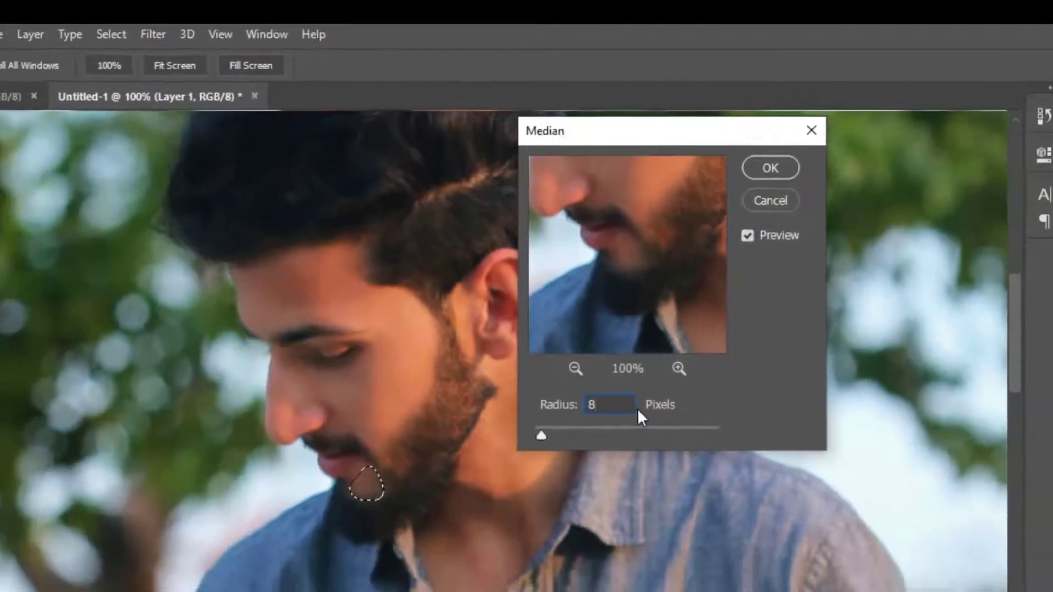
key(Return)
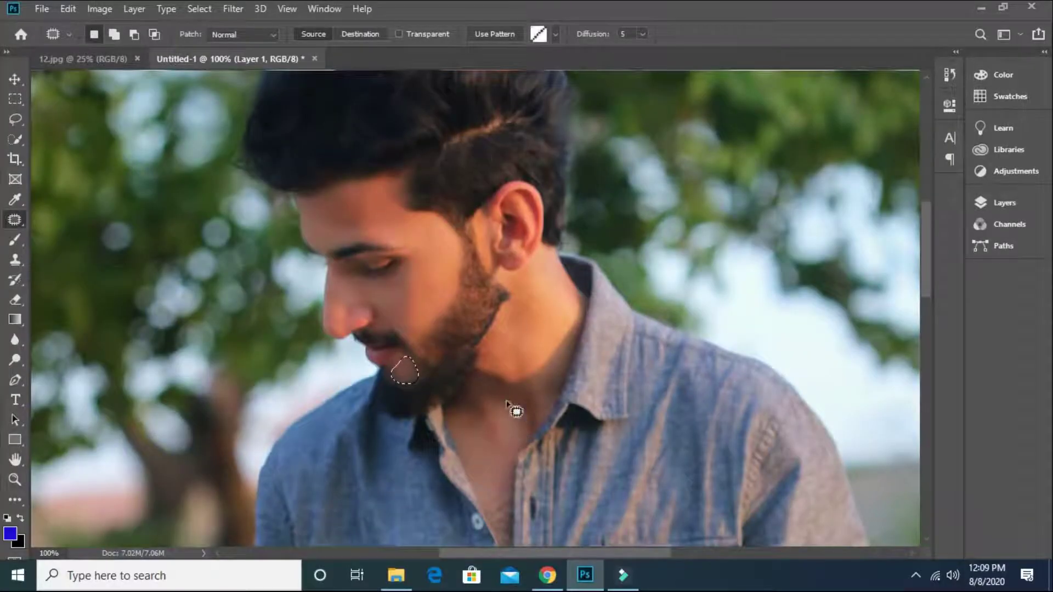
key(ctrl+d)
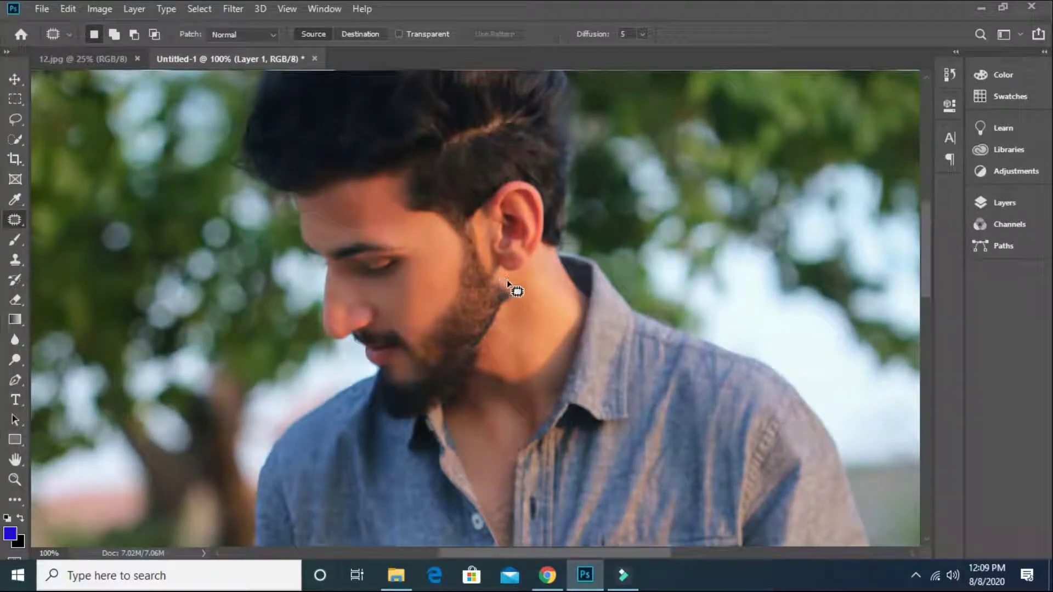
Outline the neck and open-collar chest skin, from below the ear along the beard and shirt edges, with the Patch tool.
drag(507, 284, 515, 300)
drag(491, 343, 474, 379)
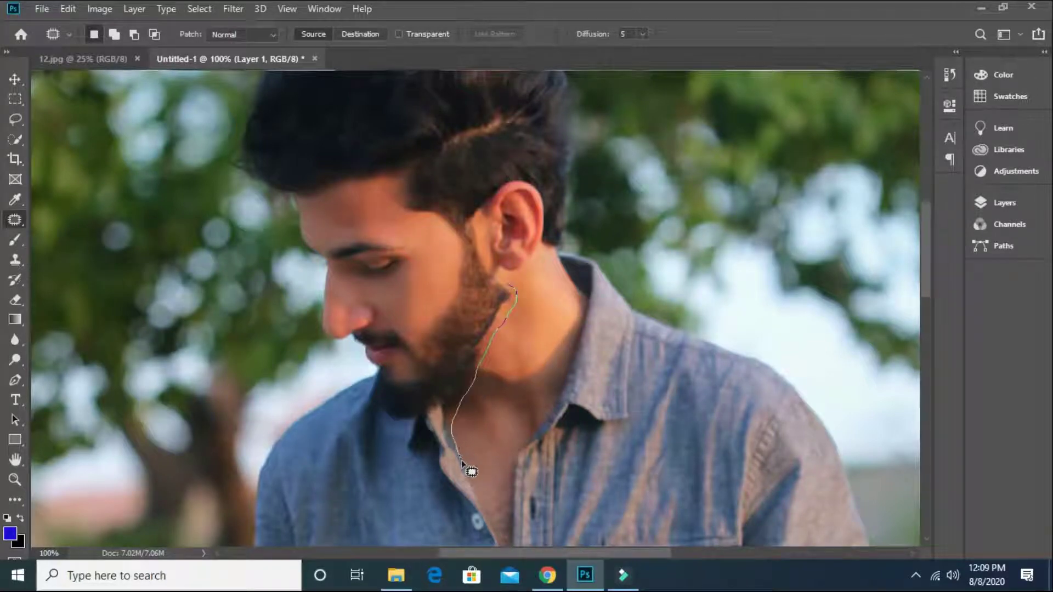
mouse_move(475, 499)
mouse_down()
mouse_move(502, 550)
mouse_move(512, 514)
mouse_up()
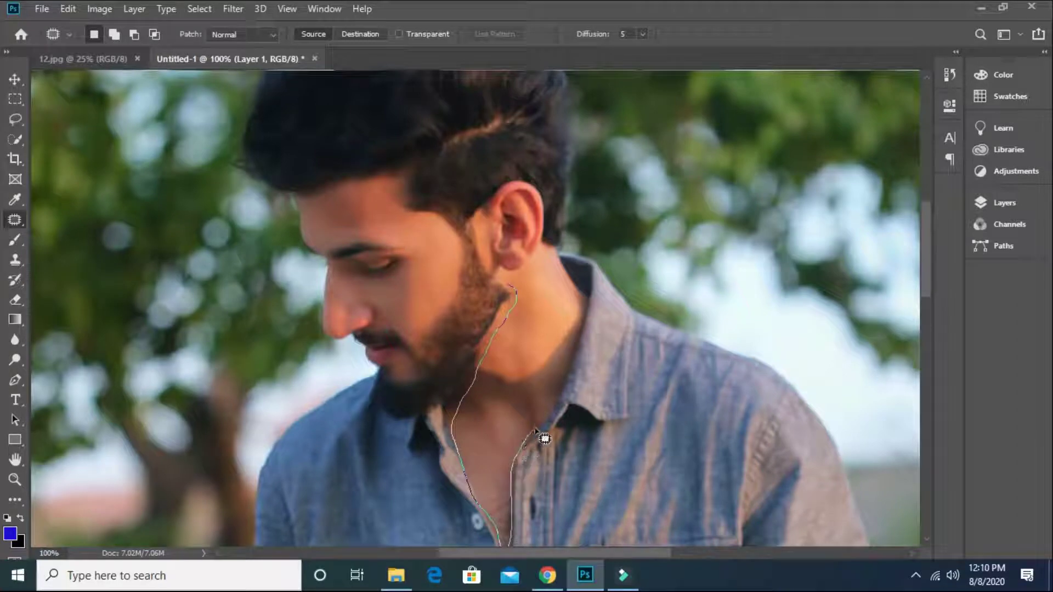
drag(551, 410, 565, 382)
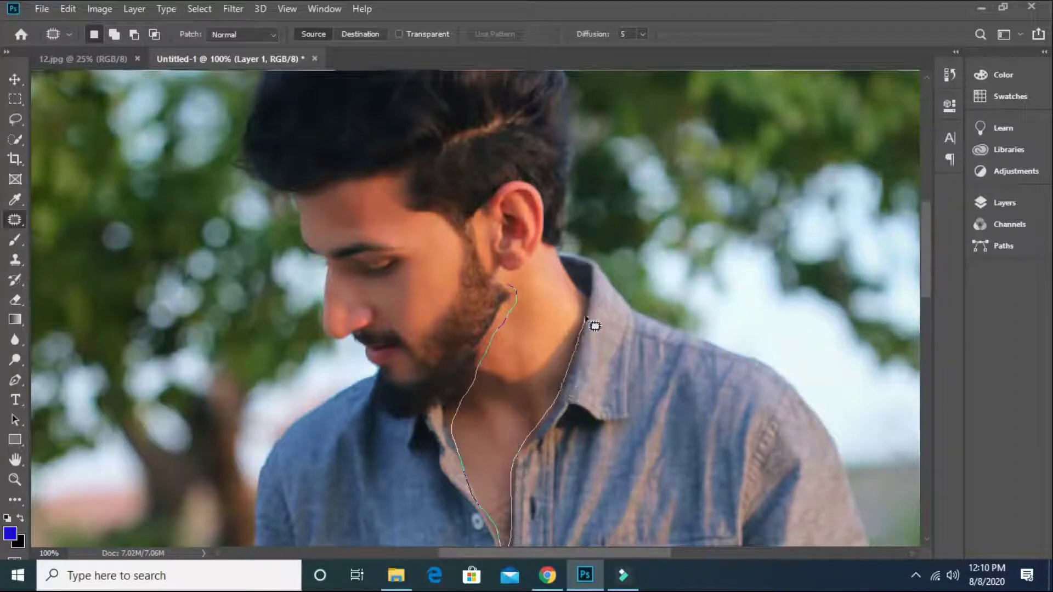
drag(586, 318, 589, 303)
mouse_move(550, 249)
mouse_down()
mouse_move(517, 272)
mouse_move(494, 269)
mouse_move(507, 291)
mouse_up()
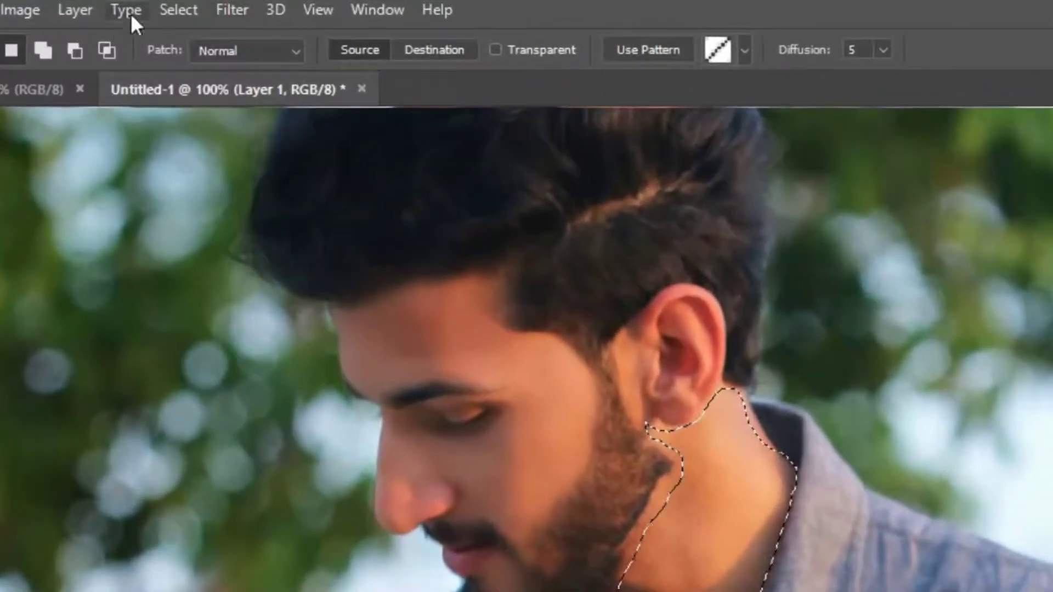
Feather the neck and chest skin selection by 5 pixels.
click(176, 10)
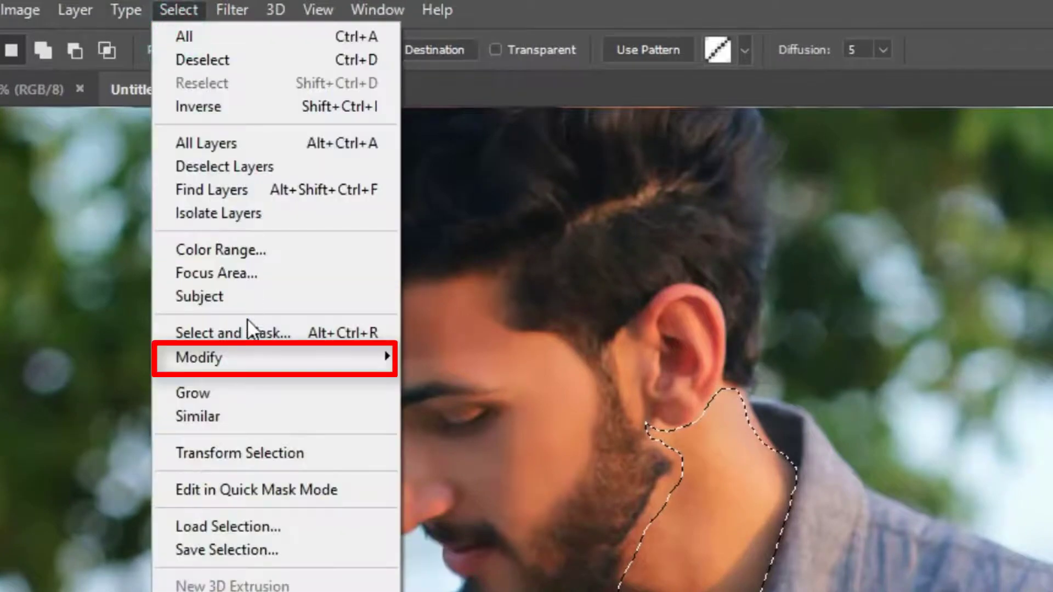
click(249, 356)
click(482, 447)
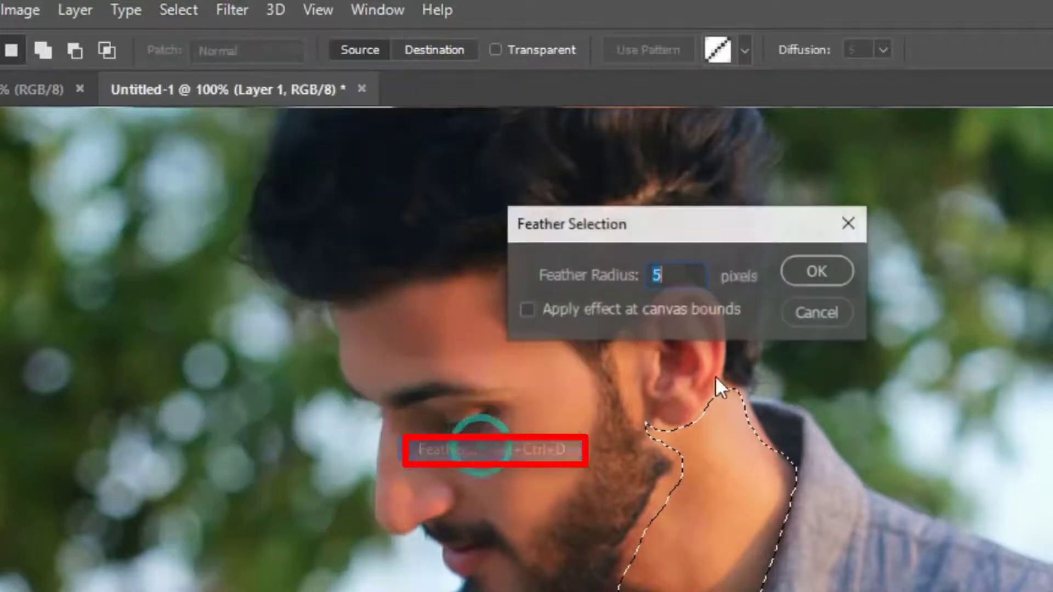
click(817, 271)
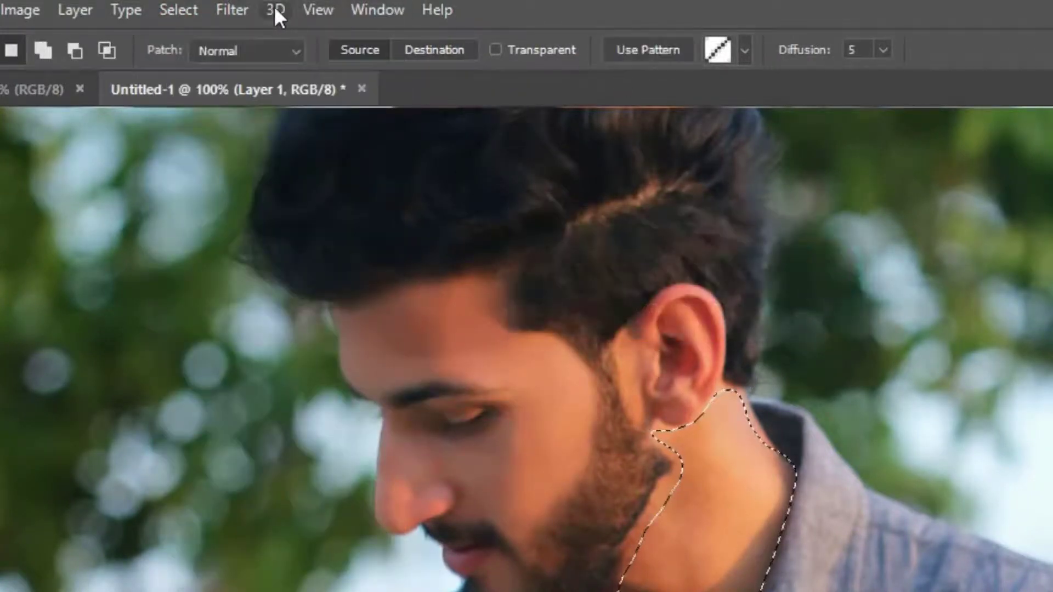
Apply the Median noise filter with a radius of 3 pixels to the neck selection, and deselect it.
click(233, 9)
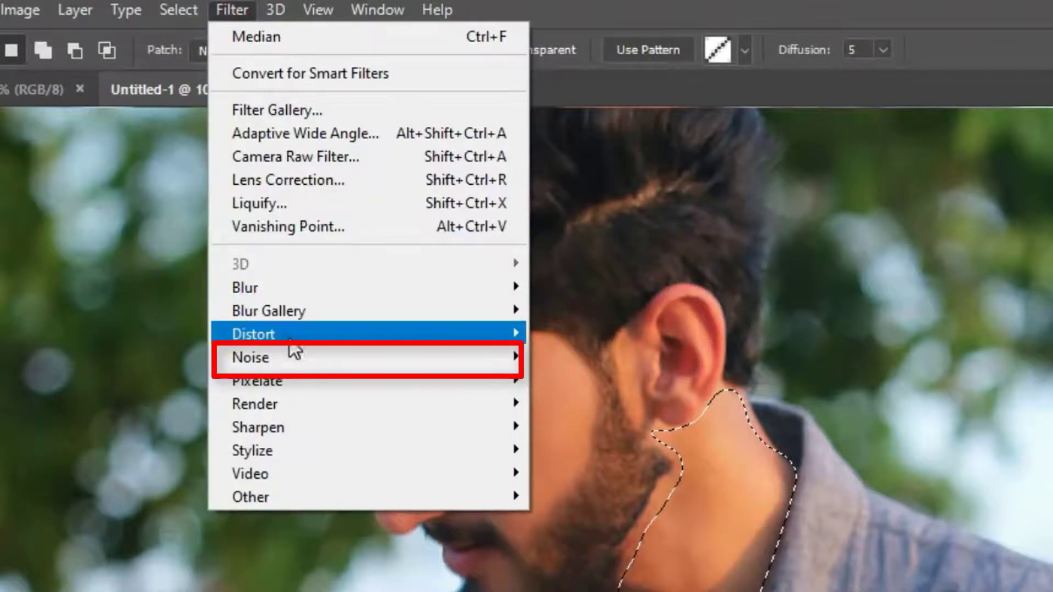
click(292, 354)
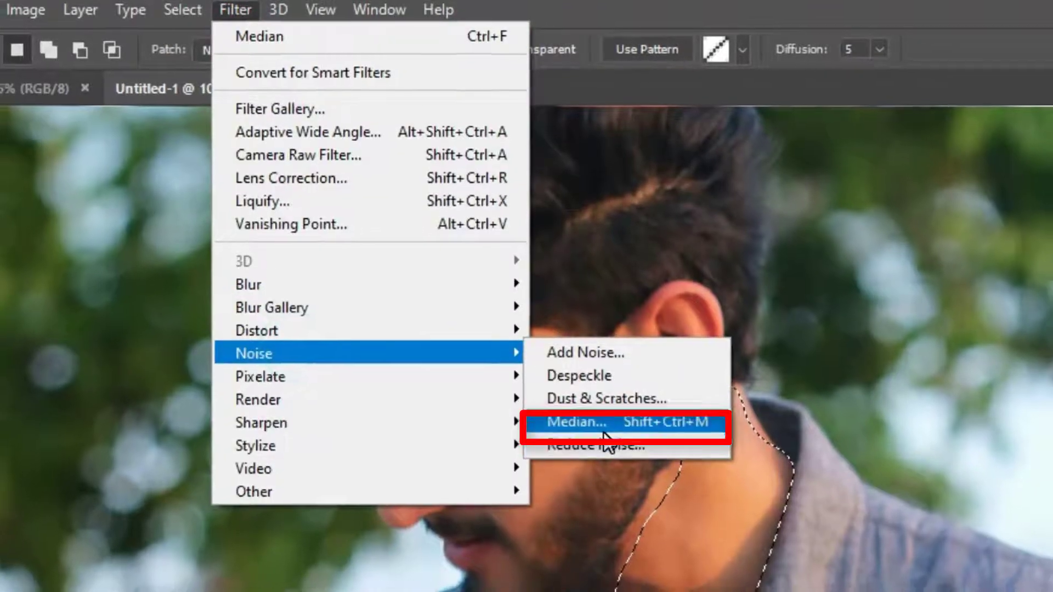
click(604, 434)
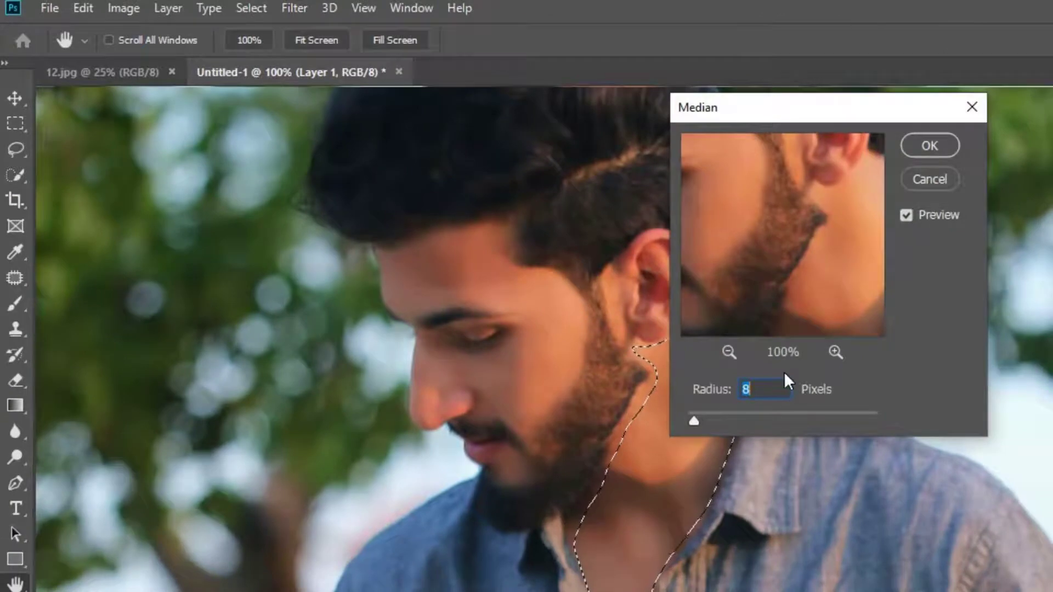
text(3)
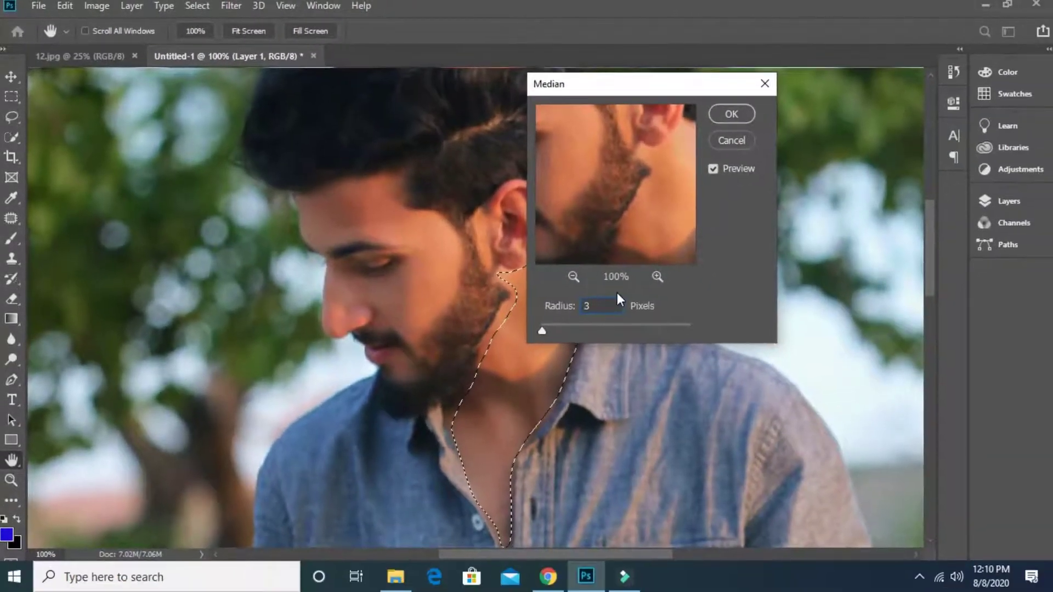
click(731, 115)
key(j)
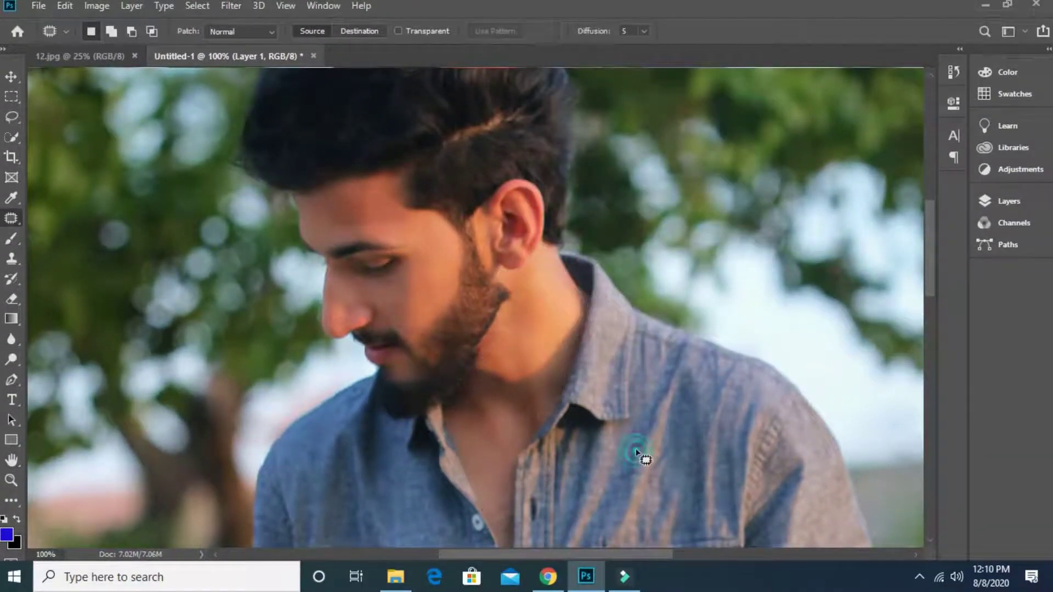
Examine the retouched face and neck, and look over the rest of the portrait down to the arms and hands.
scroll(588, 407, down, 2)
scroll(589, 408, down, 2)
scroll(570, 334, up, 3)
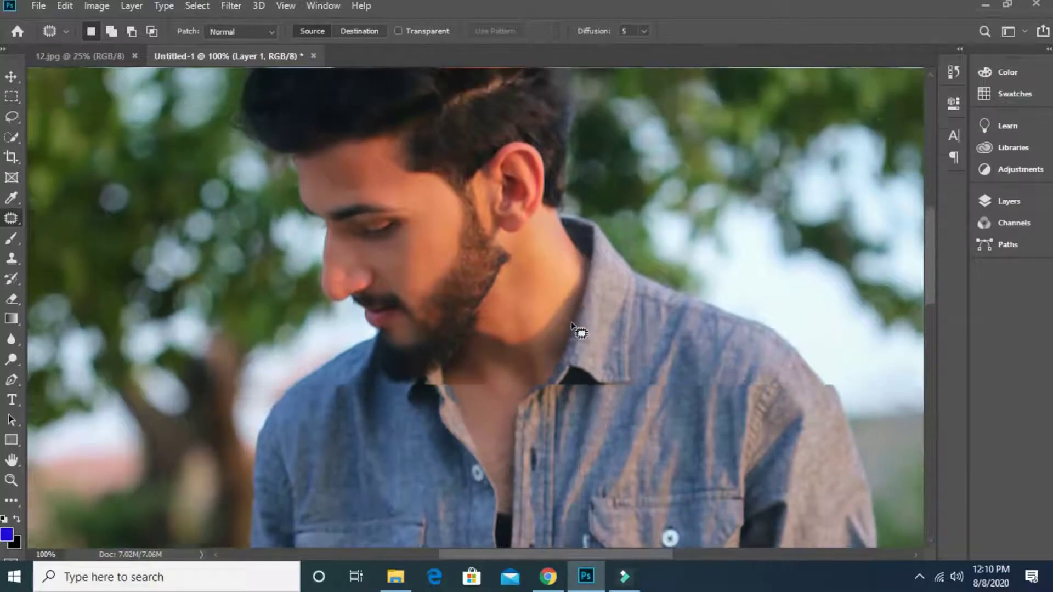
scroll(570, 335, up, 3)
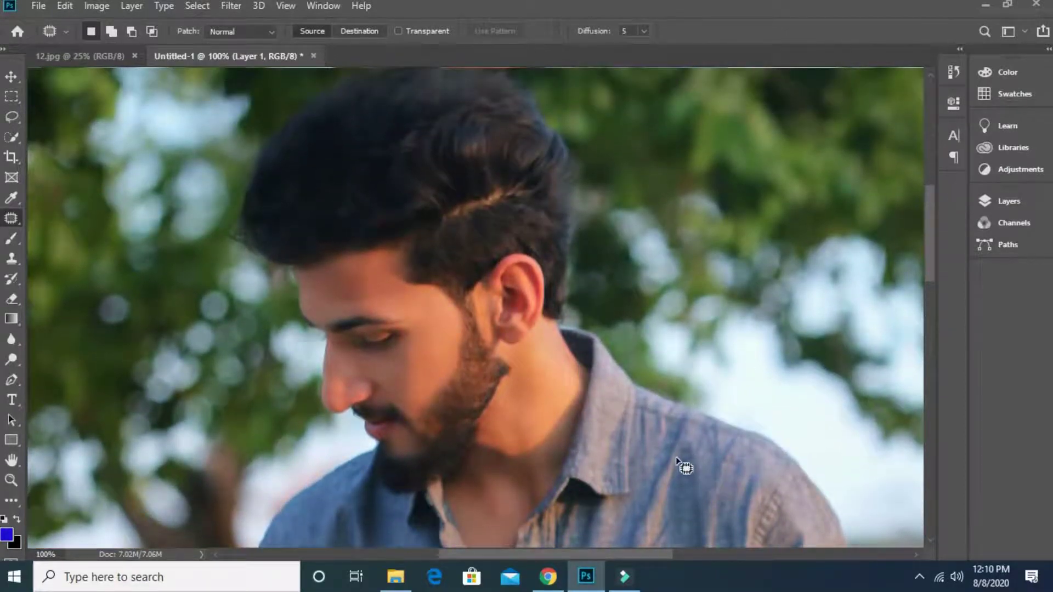
key(ctrl+minus)
key(ctrl+minus)
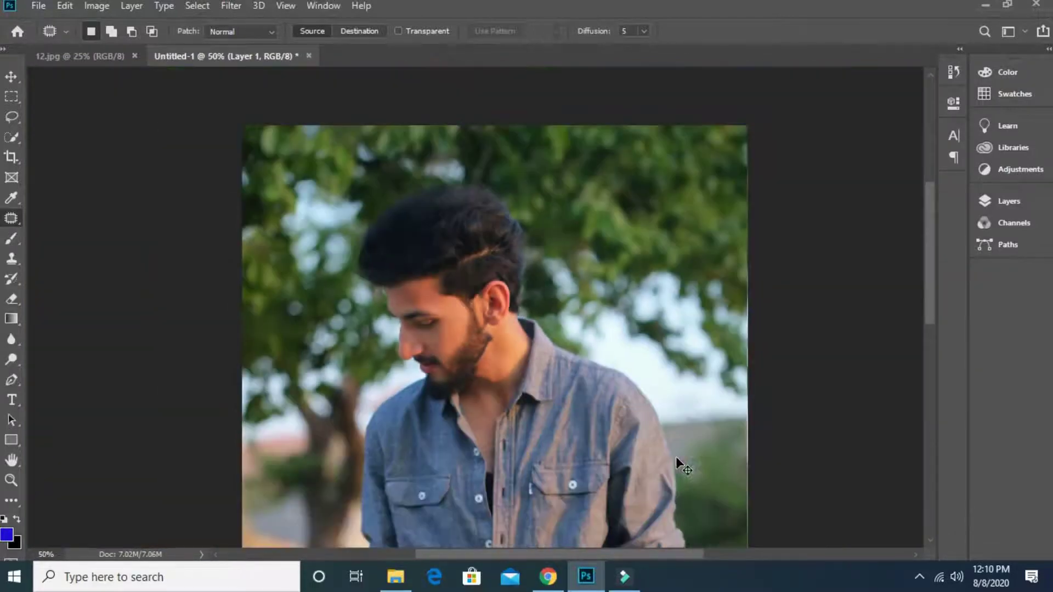
scroll(712, 439, up, 1)
scroll(563, 415, down, 10)
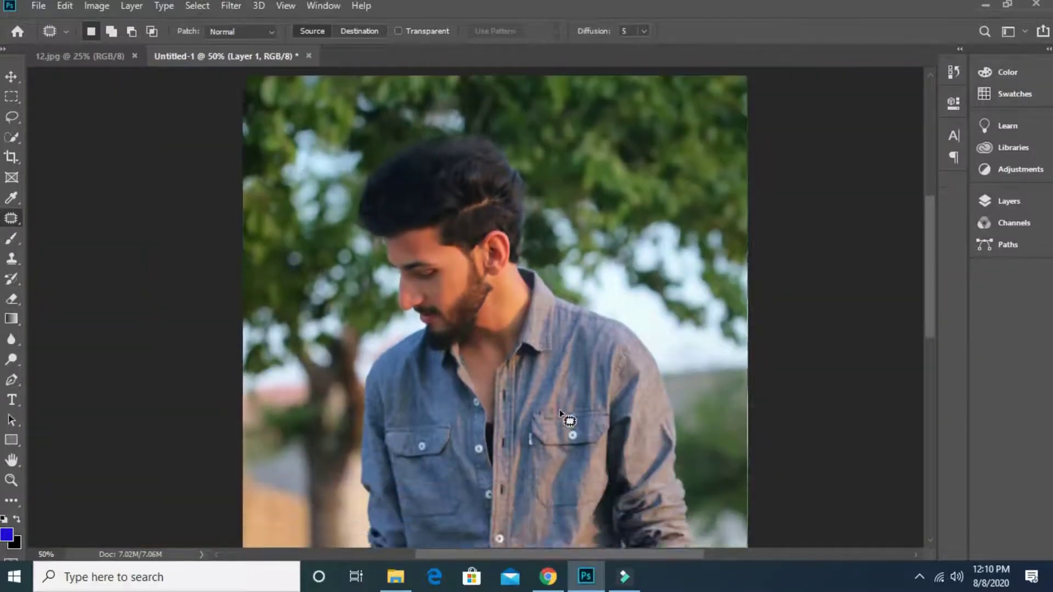
scroll(535, 421, down, 5)
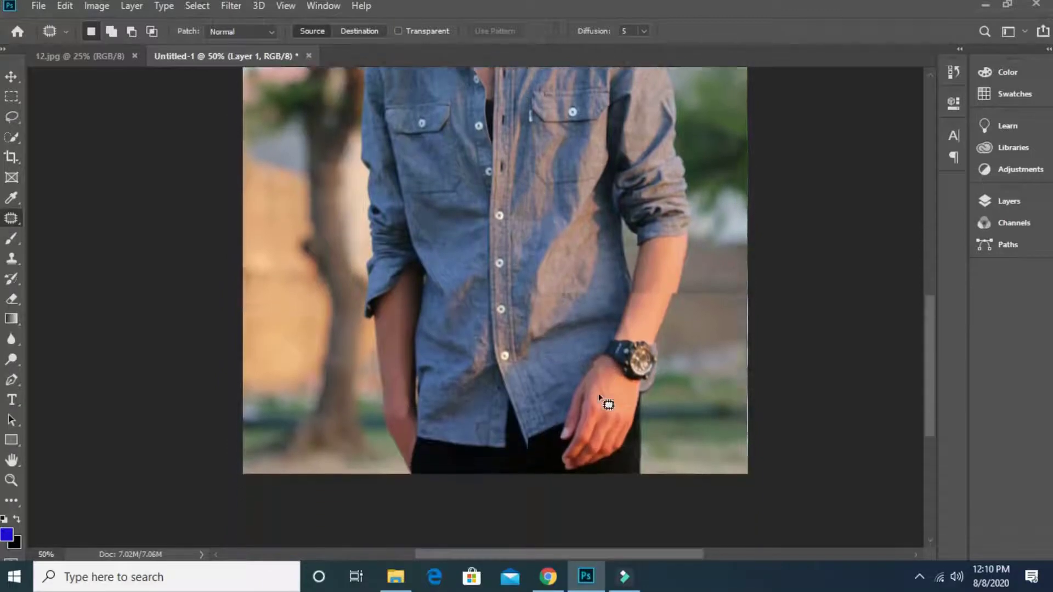
scroll(630, 310, up, 3)
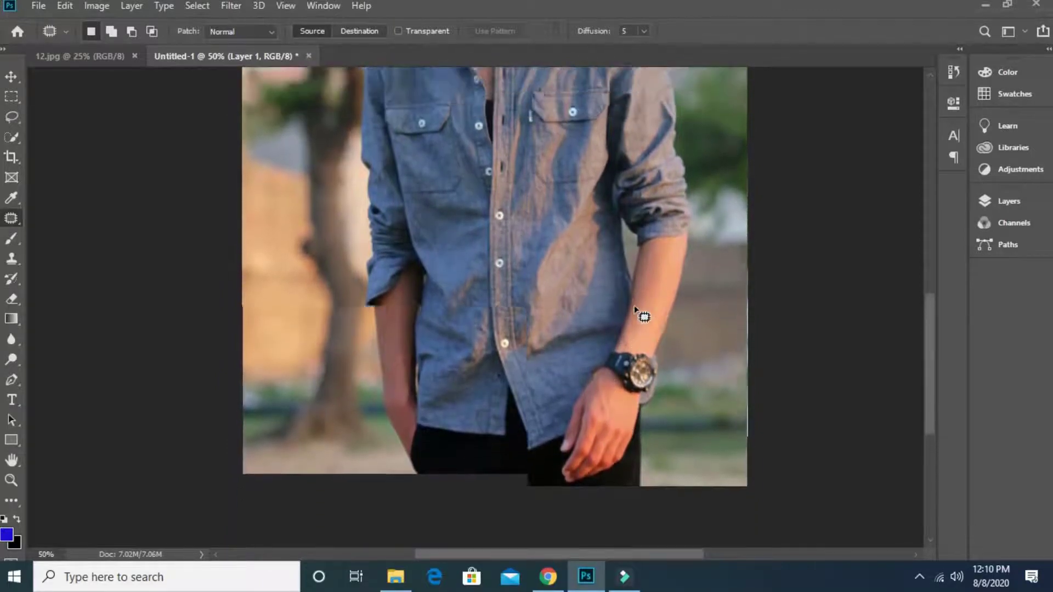
Outline the bare forearm between the rolled-up sleeve and the wristwatch with the Patch tool.
key(ctrl+plus)
key(ctrl+plus)
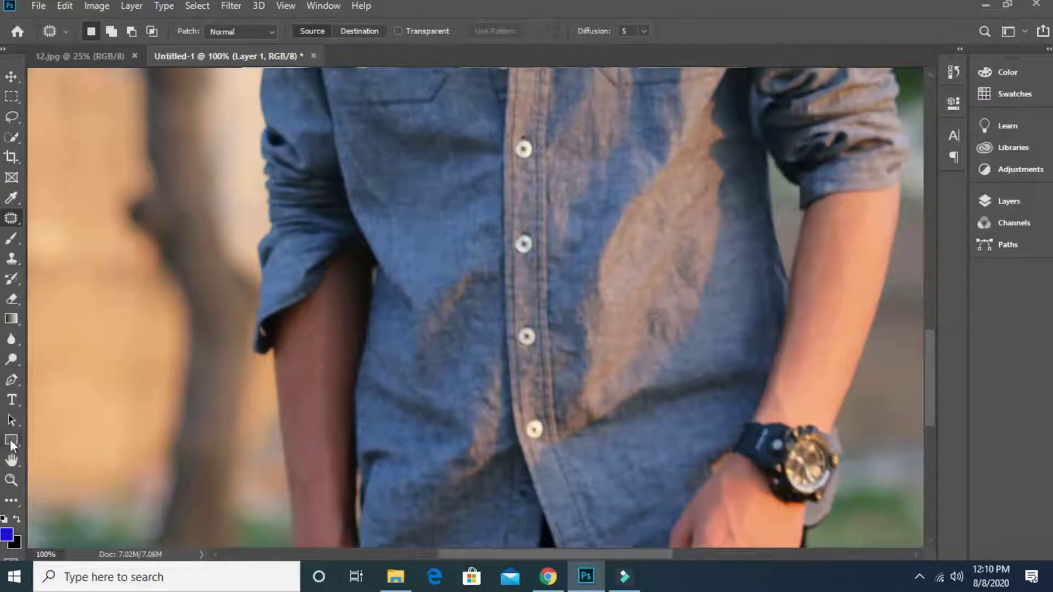
click(12, 459)
drag(745, 416, 399, 426)
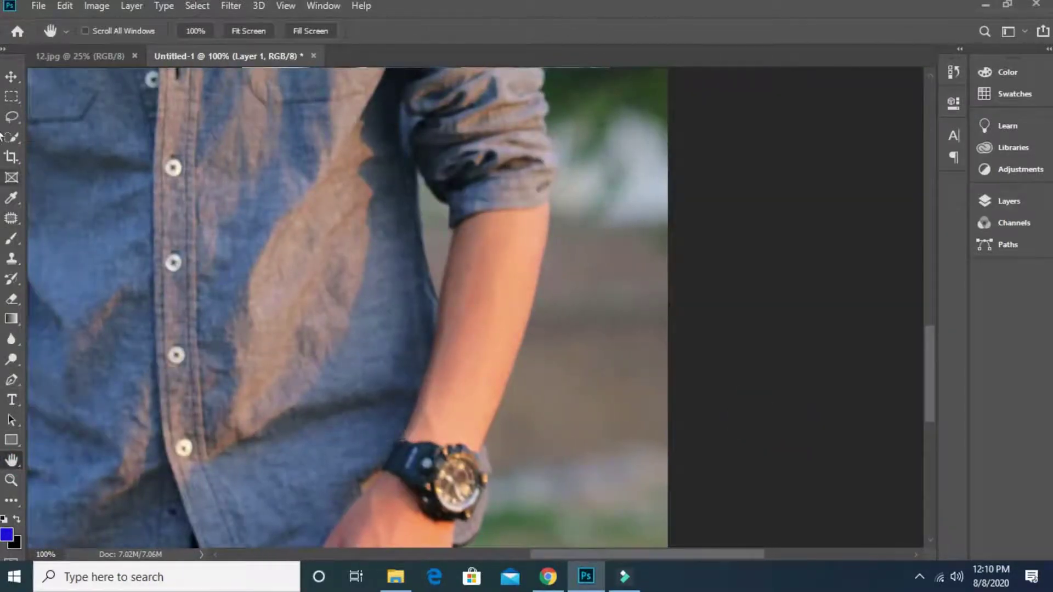
click(11, 218)
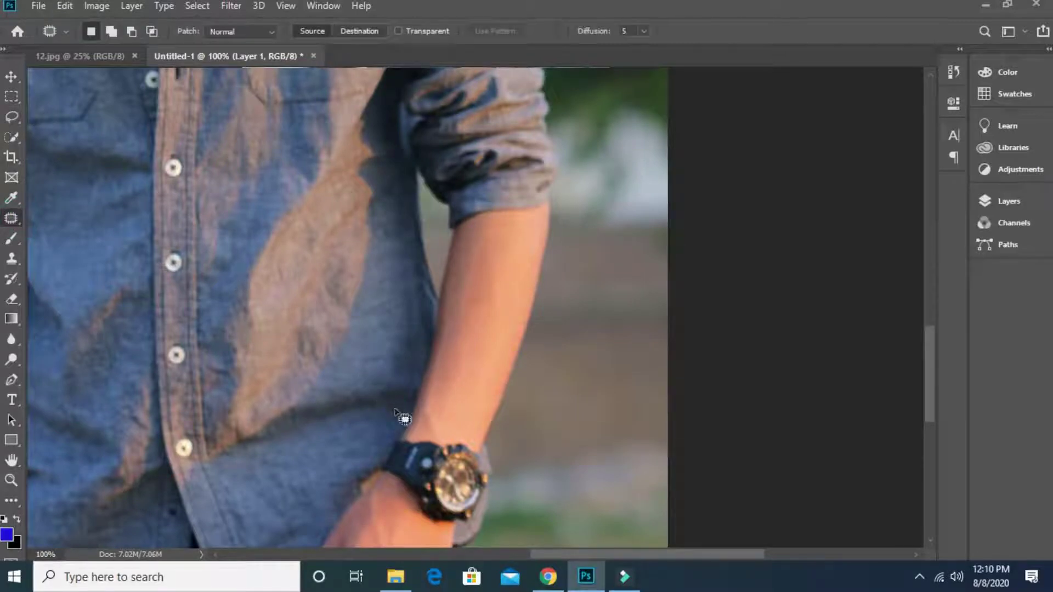
drag(405, 438, 411, 430)
drag(429, 362, 440, 317)
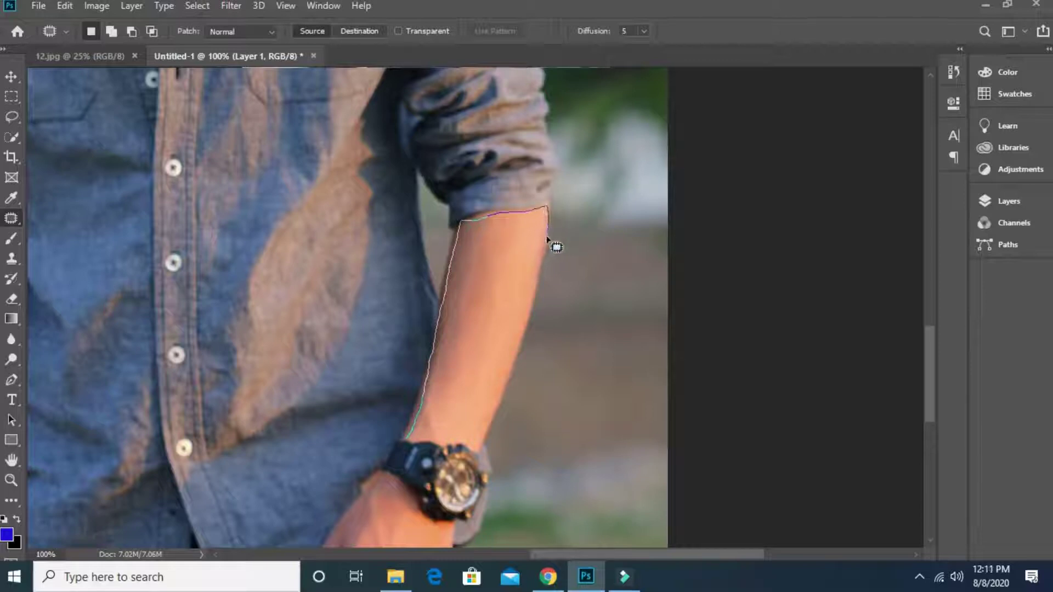
drag(542, 266, 530, 313)
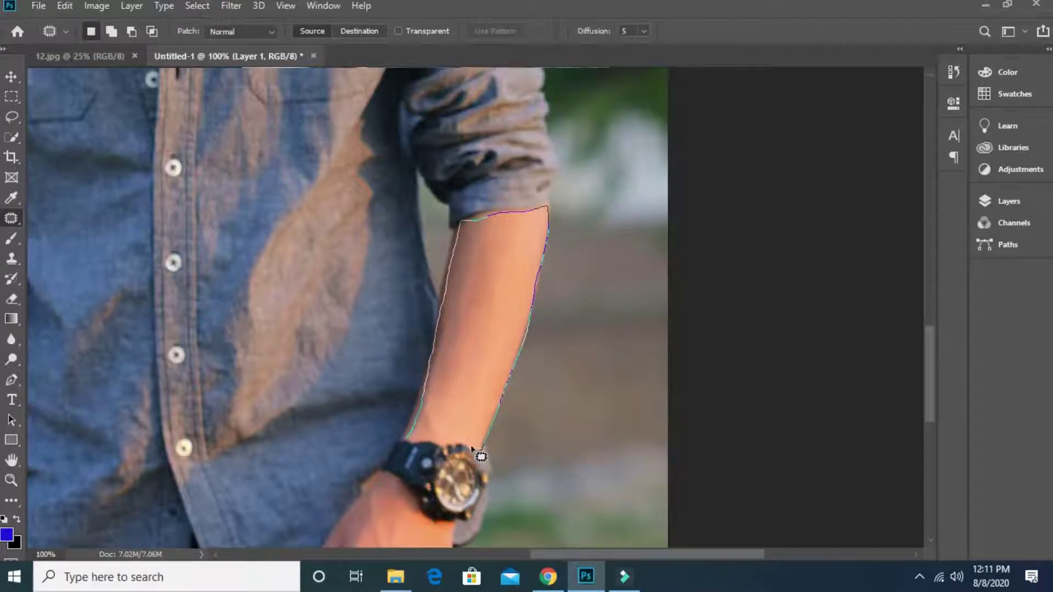
drag(421, 449, 412, 442)
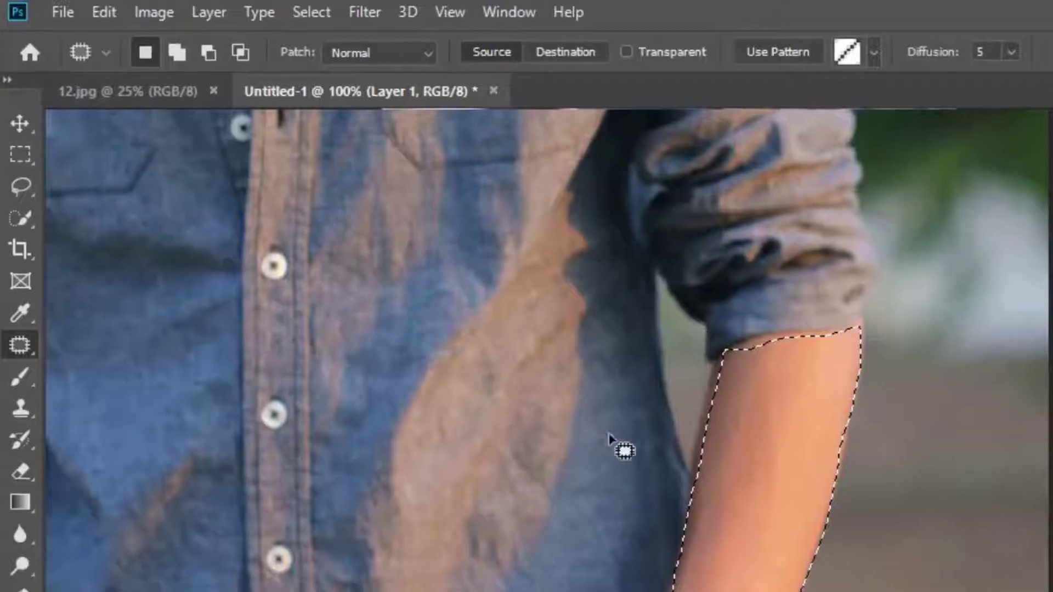
Feather the forearm selection by 5 pixels.
click(197, 5)
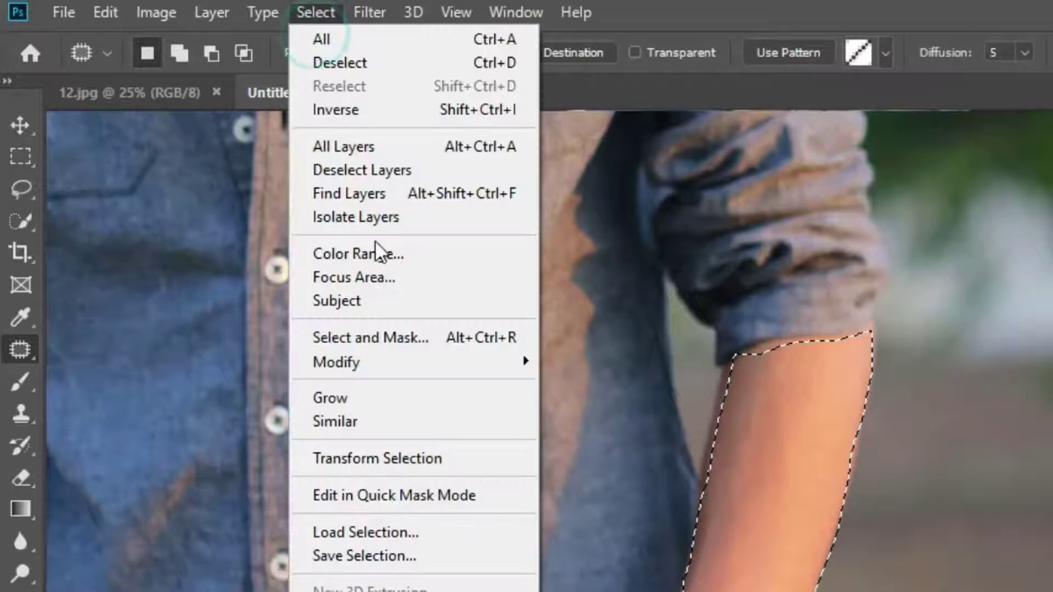
click(376, 360)
click(639, 457)
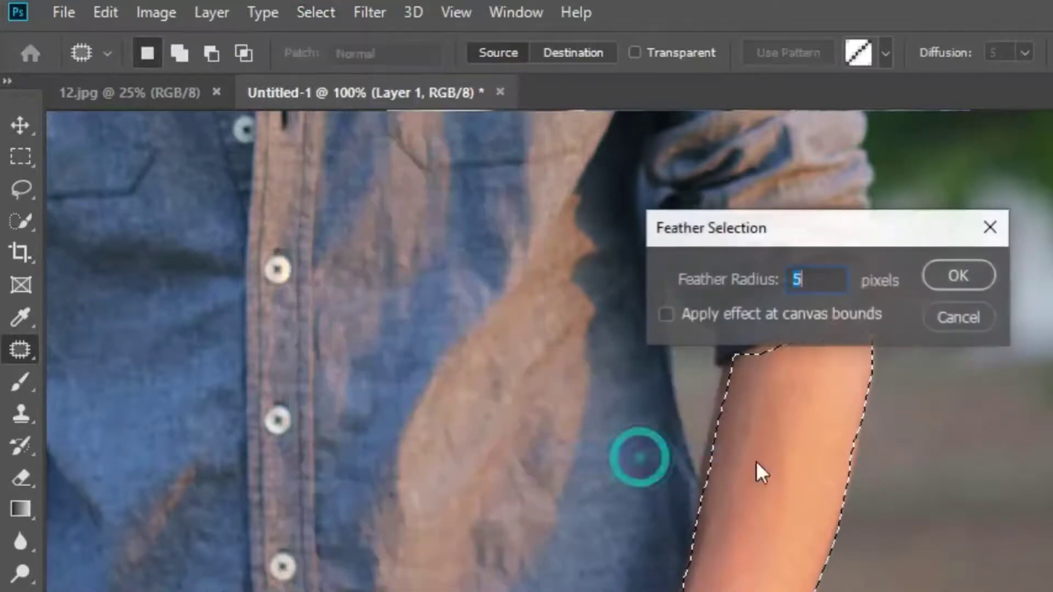
click(976, 271)
Apply the Median noise filter with a radius of 8 pixels to the forearm selection, and deselect it.
click(370, 12)
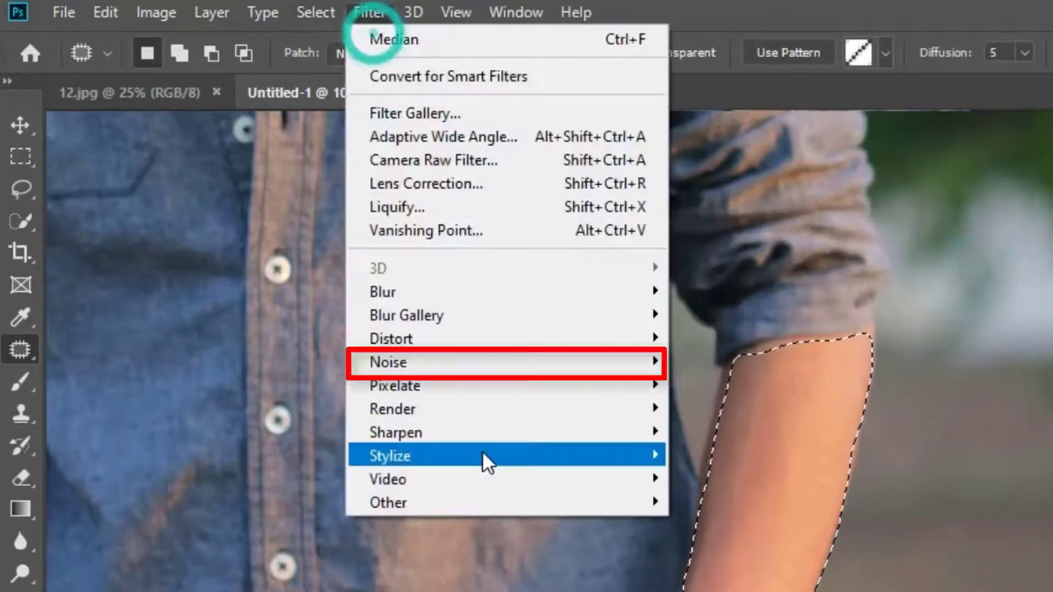
click(470, 364)
click(728, 437)
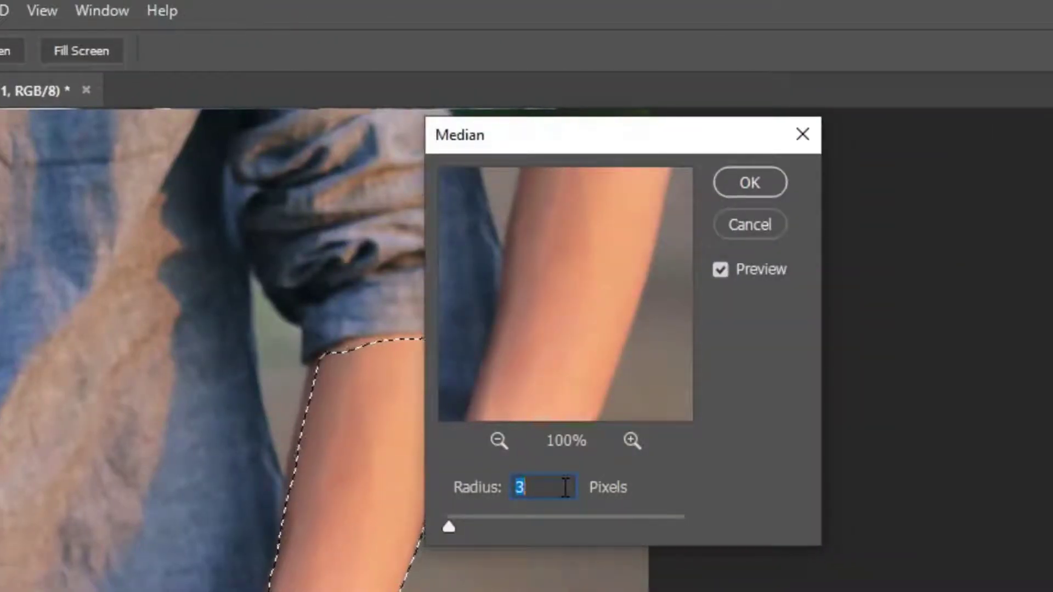
text(8)
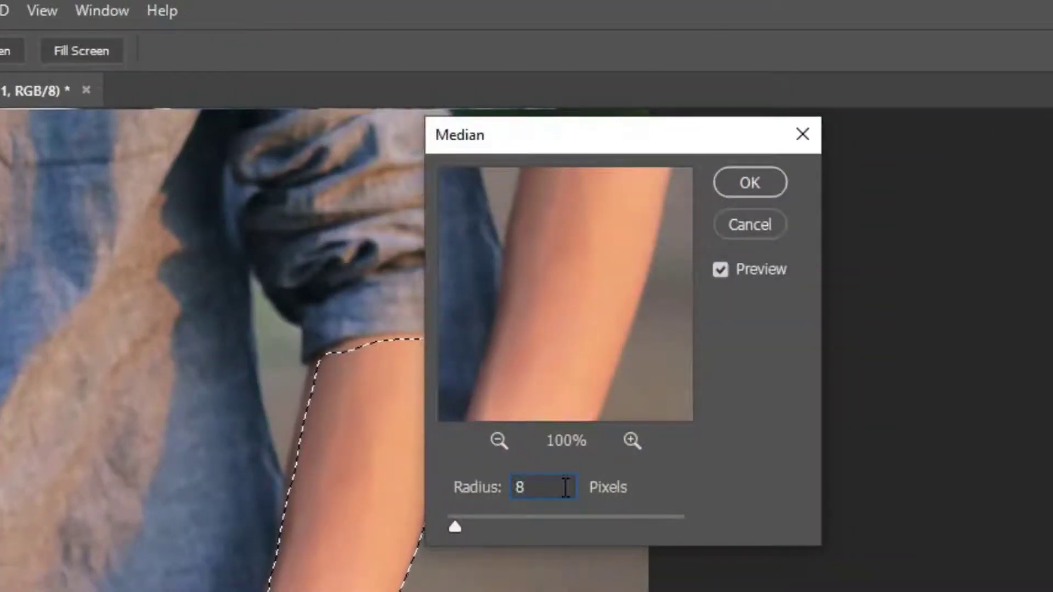
key(Return)
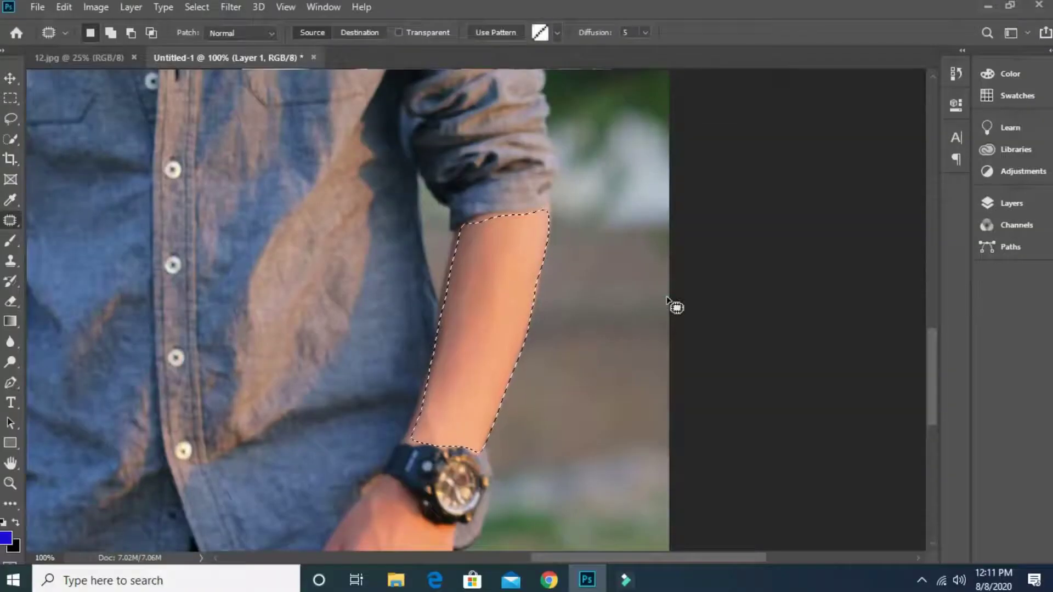
key(ctrl+d)
Outline the hand below the wristwatch with the Patch tool, following the fingers and leaving out the gaps between them.
scroll(565, 403, down, 3)
scroll(565, 396, down, 4)
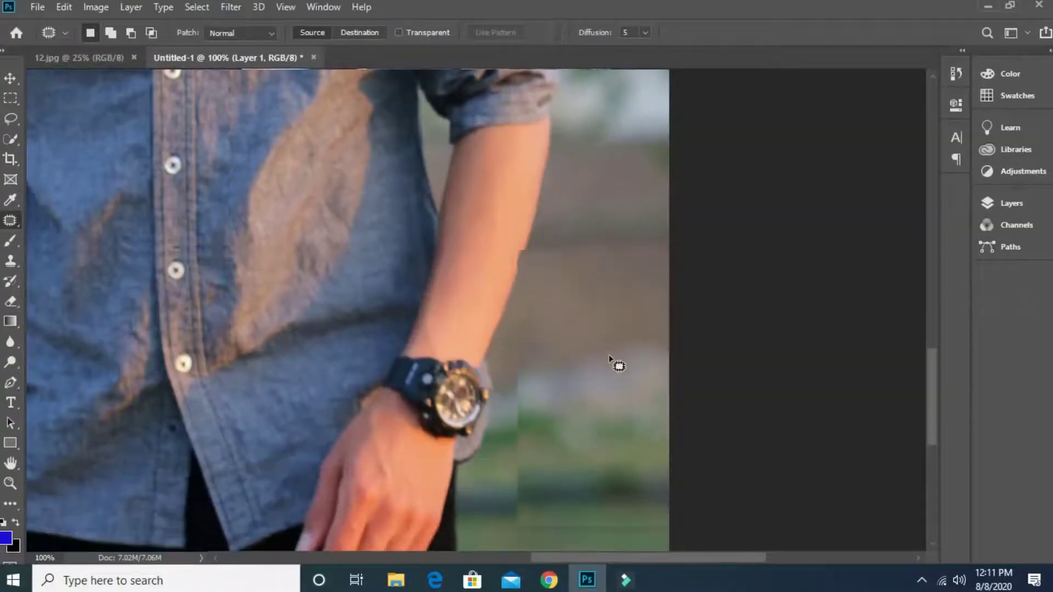
scroll(406, 356, down, 1)
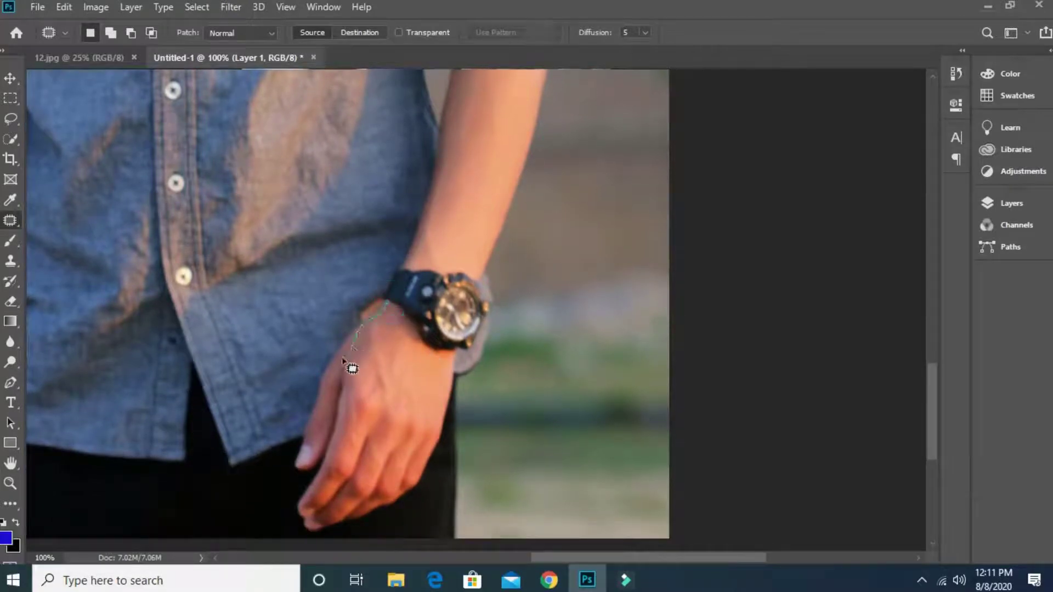
drag(342, 360, 311, 410)
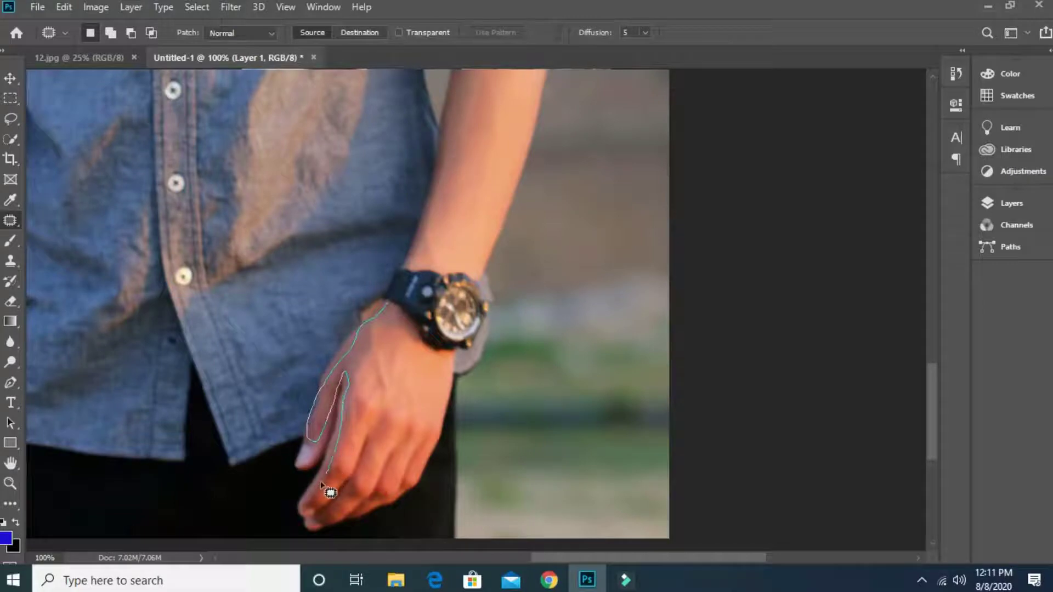
mouse_move(322, 486)
mouse_down()
mouse_move(376, 432)
mouse_move(343, 519)
mouse_up()
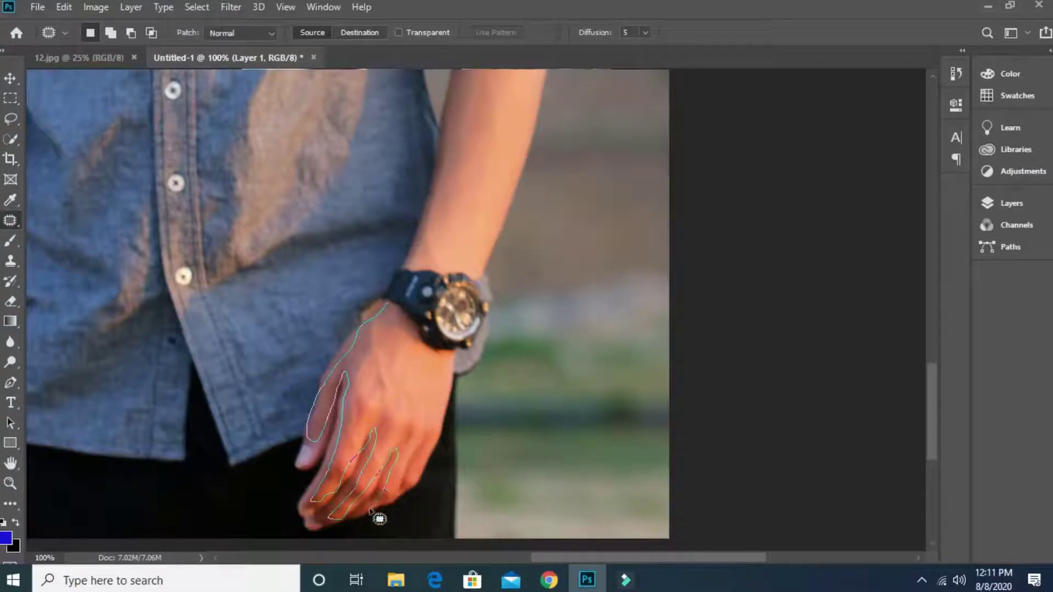
drag(369, 509, 392, 490)
drag(437, 439, 445, 414)
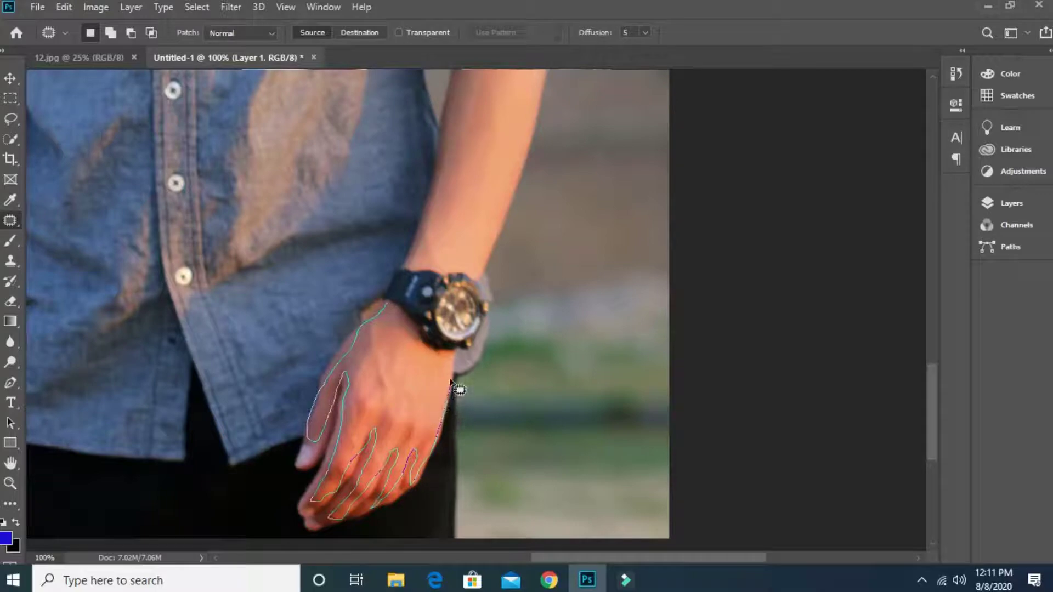
drag(428, 353, 406, 315)
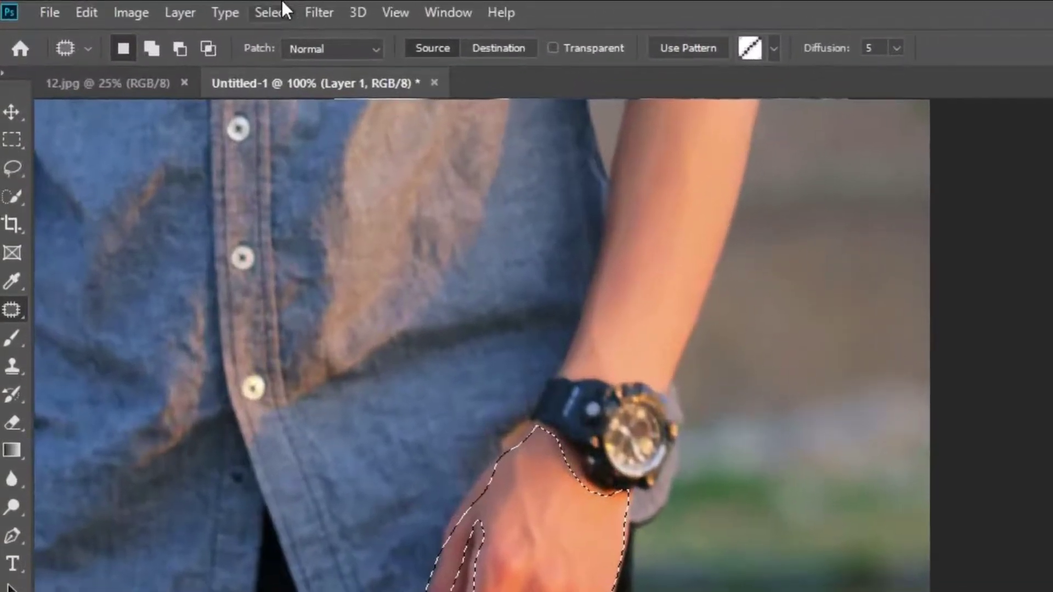
Contract the hand selection by 5 pixels.
click(261, 10)
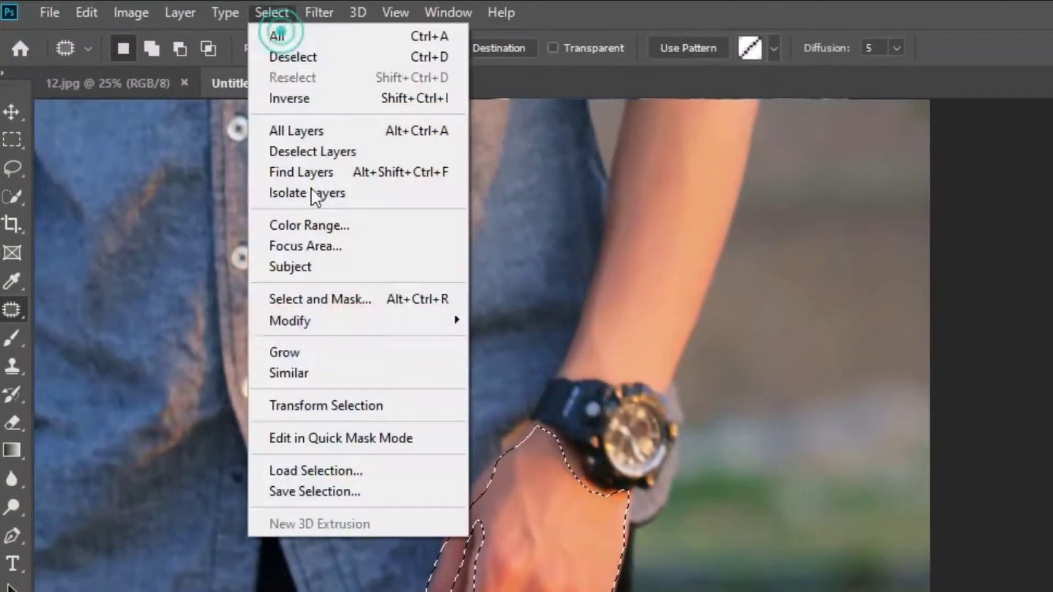
click(346, 321)
click(509, 387)
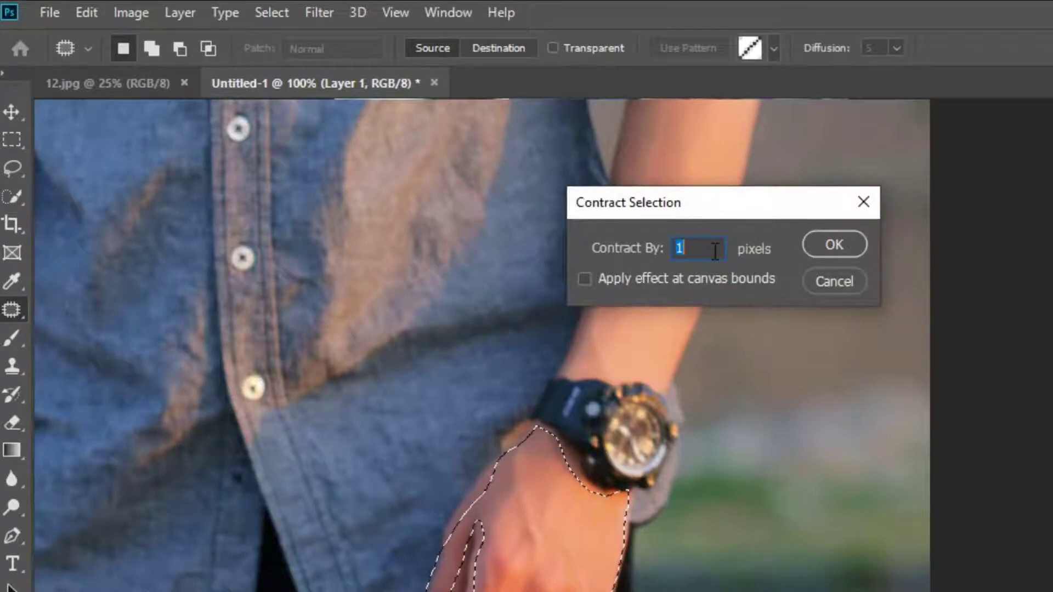
text(5)
key(Return)
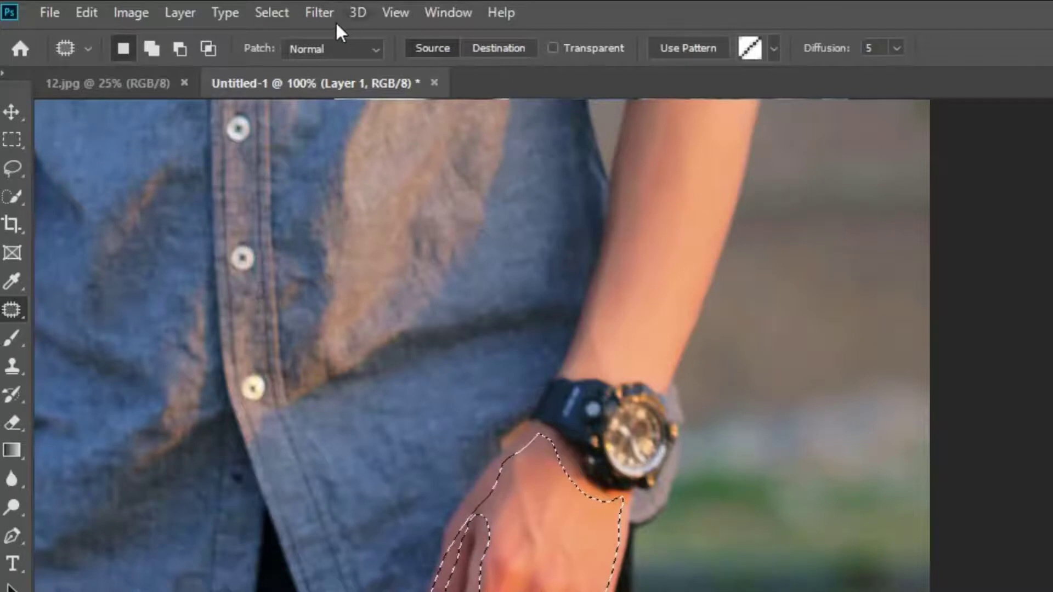
Apply the Median noise filter with a radius of 8 pixels to the hand selection, and deselect it.
click(303, 10)
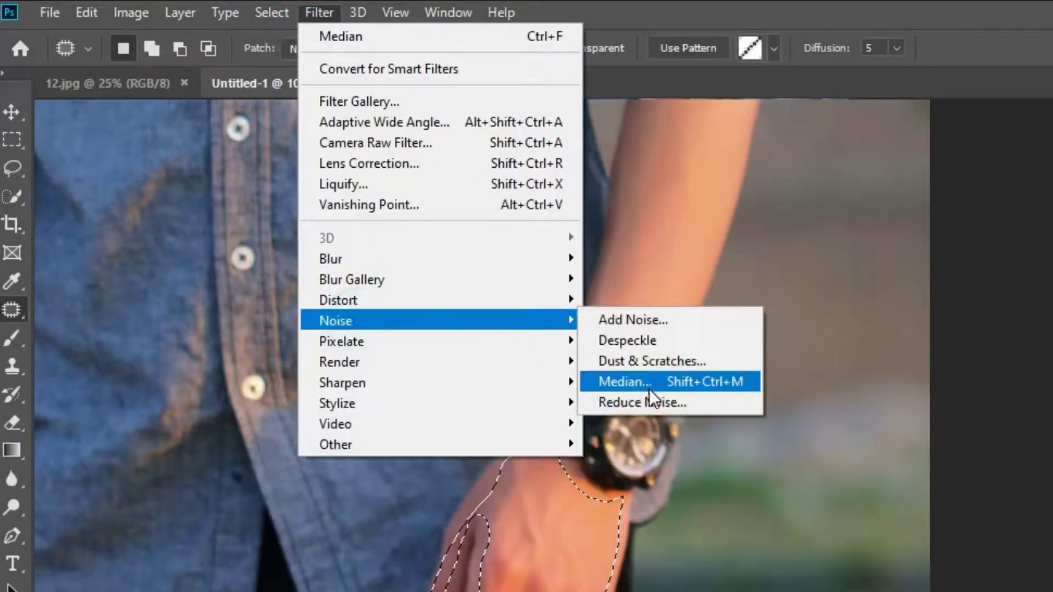
click(653, 383)
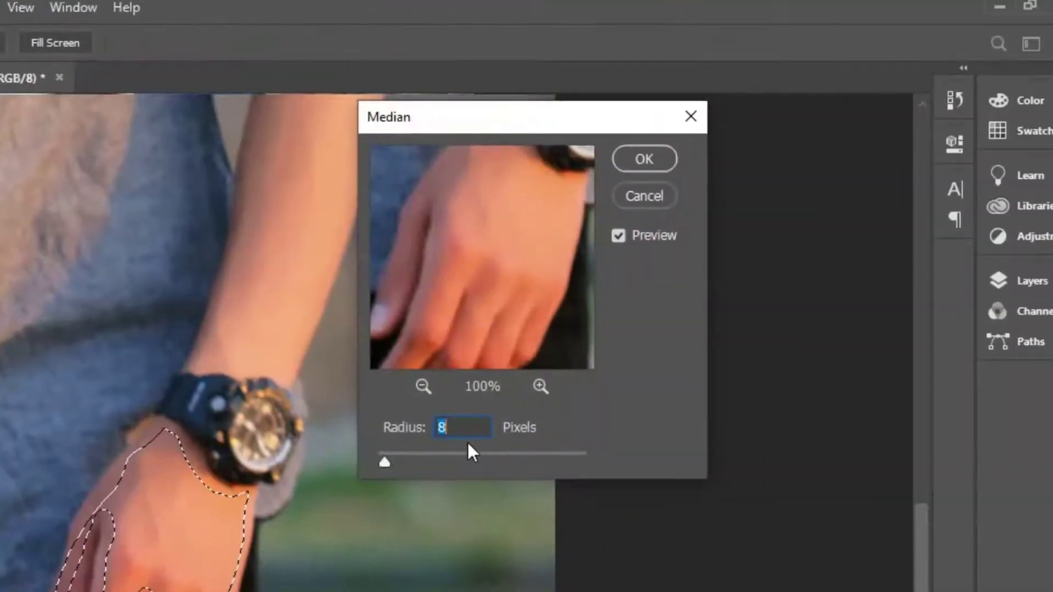
key(Return)
scroll(463, 423, up, 1)
click(463, 423)
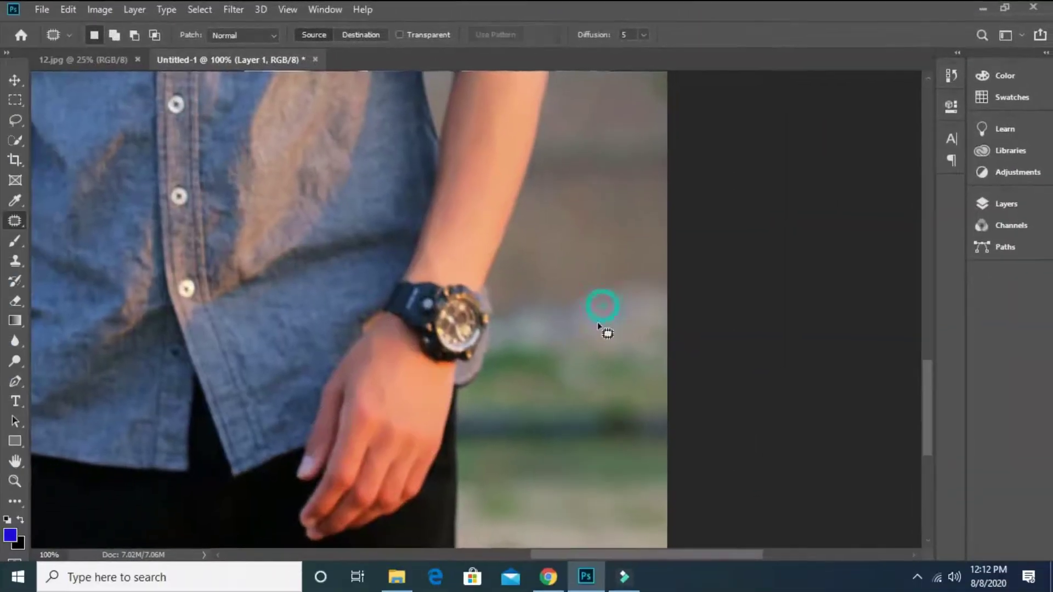
Outline the bare forearm of the other arm with the Patch tool, from the rolled sleeve down to the trouser pocket.
scroll(413, 477, up, 4)
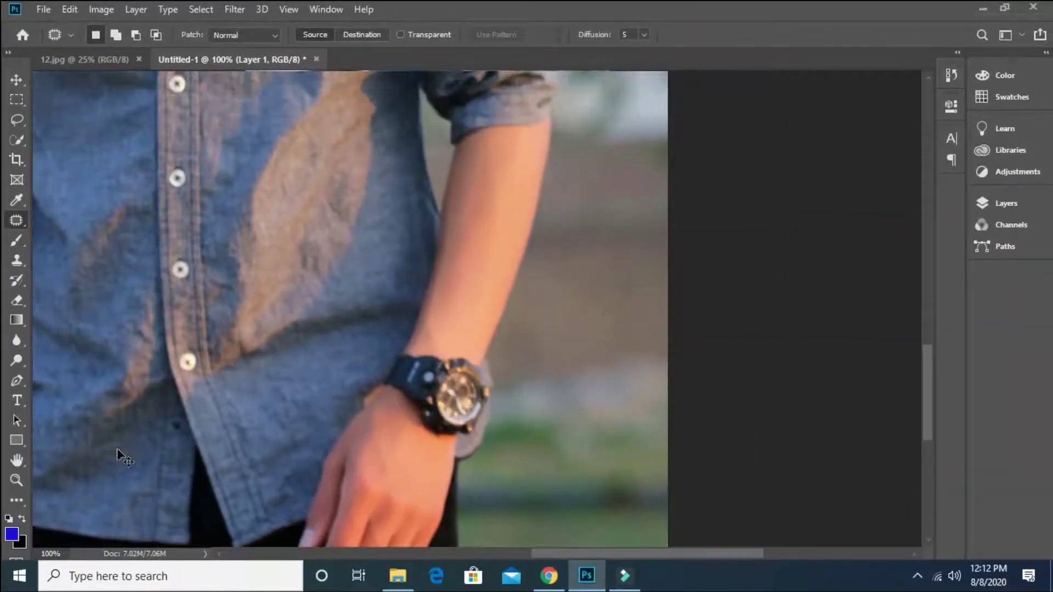
key(ctrl+minus)
key(ctrl+minus)
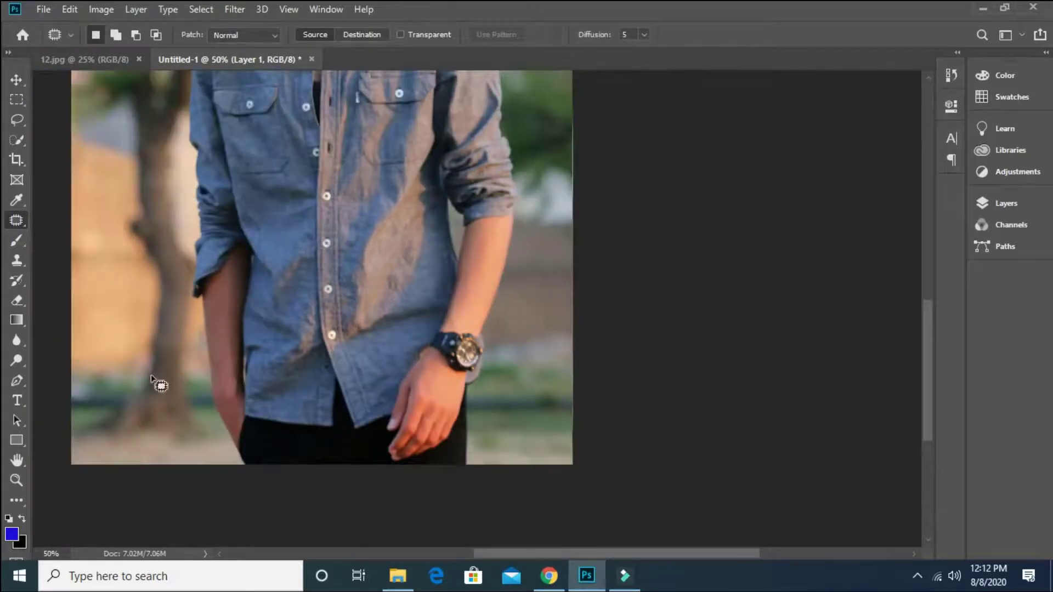
click(17, 460)
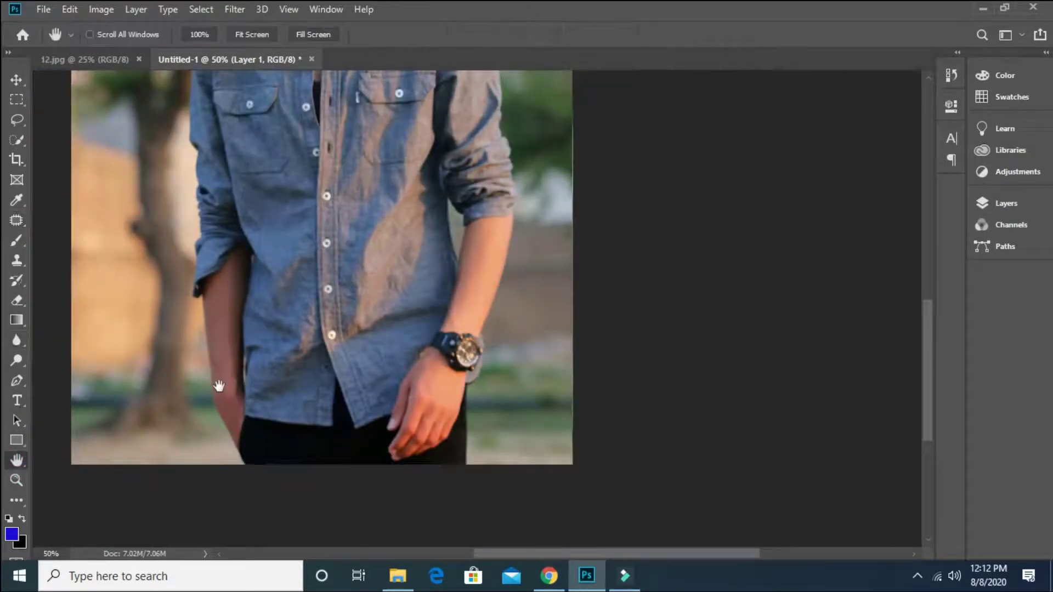
drag(219, 383, 396, 421)
key(ctrl+plus)
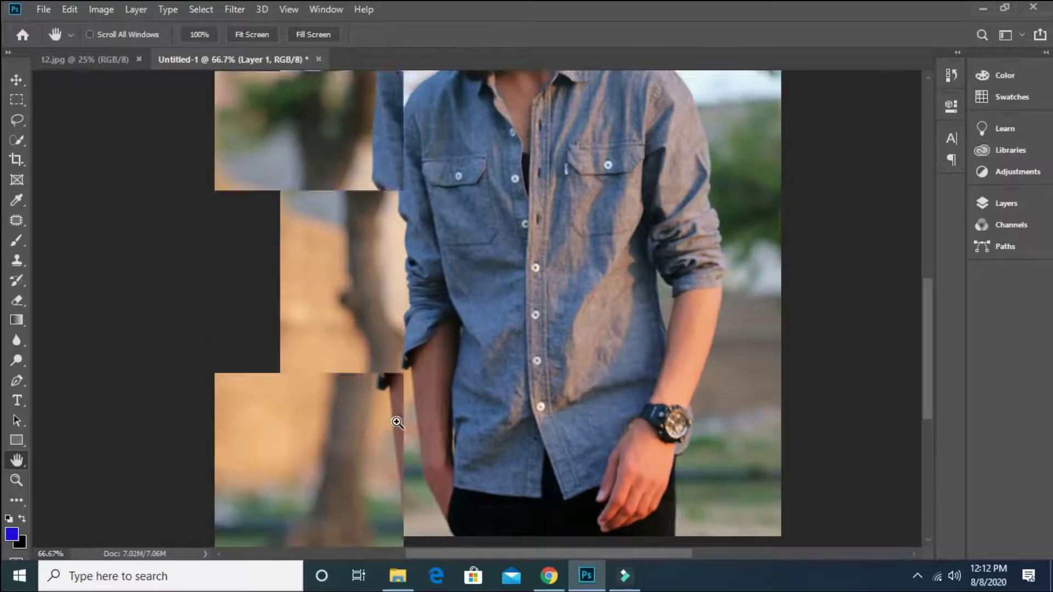
drag(383, 376, 386, 328)
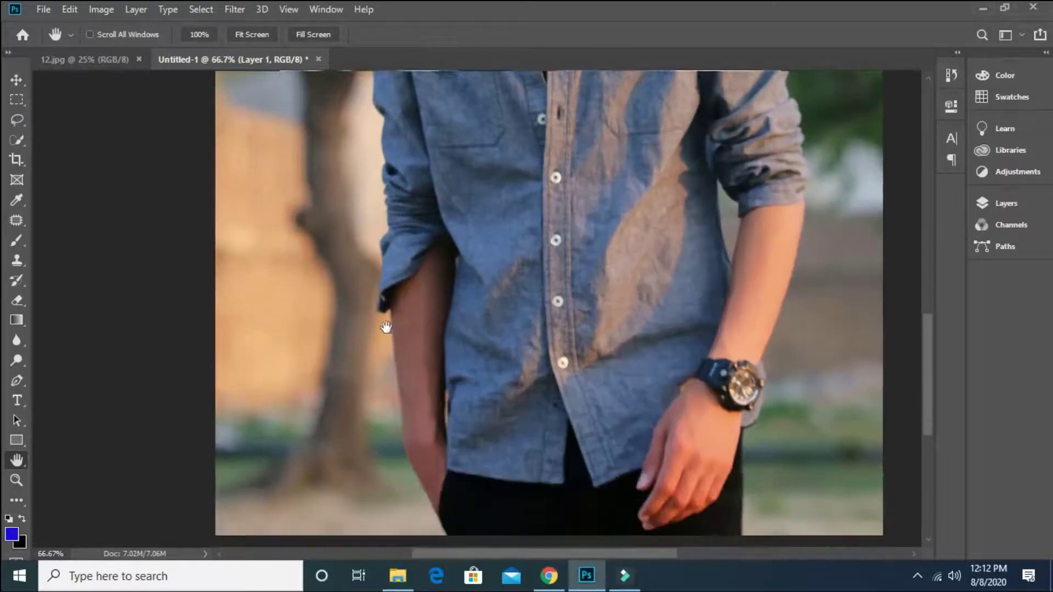
click(18, 219)
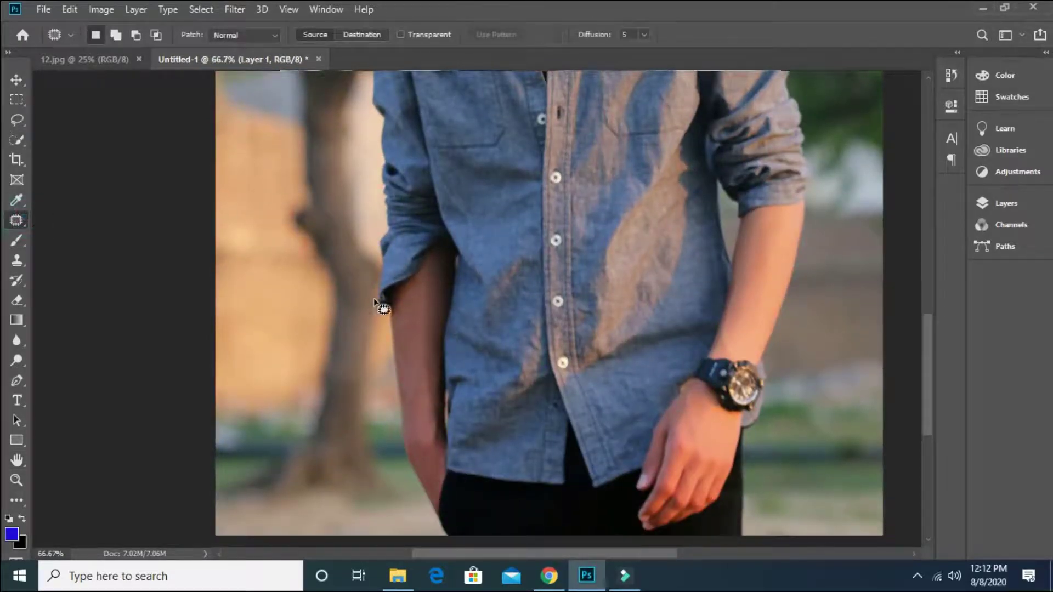
mouse_move(389, 310)
mouse_down()
mouse_move(404, 316)
mouse_move(408, 291)
mouse_move(439, 252)
mouse_move(442, 276)
mouse_up()
drag(439, 317, 435, 417)
drag(454, 463, 445, 499)
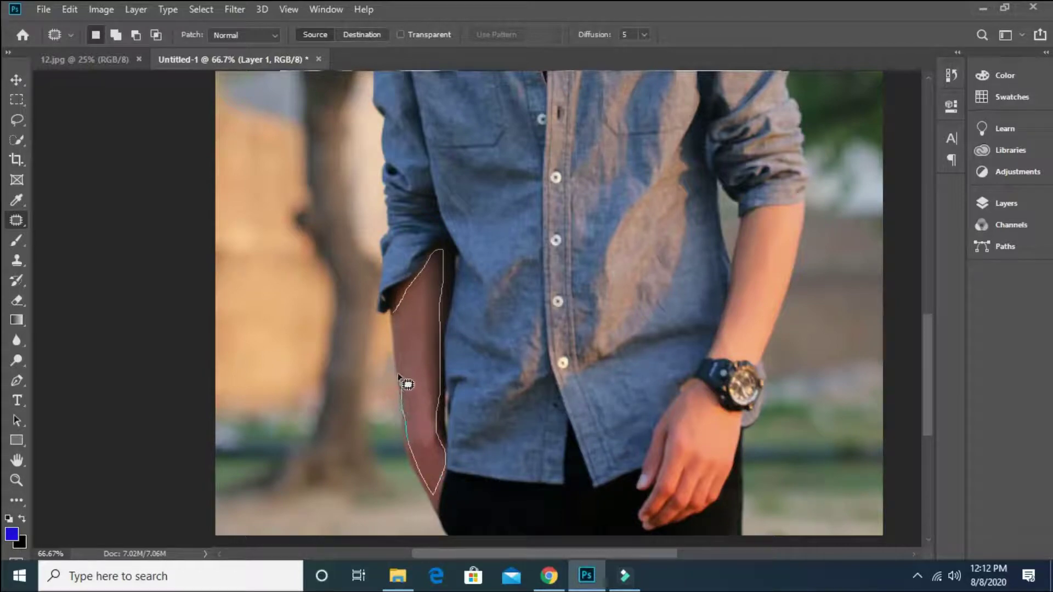
drag(398, 375, 399, 319)
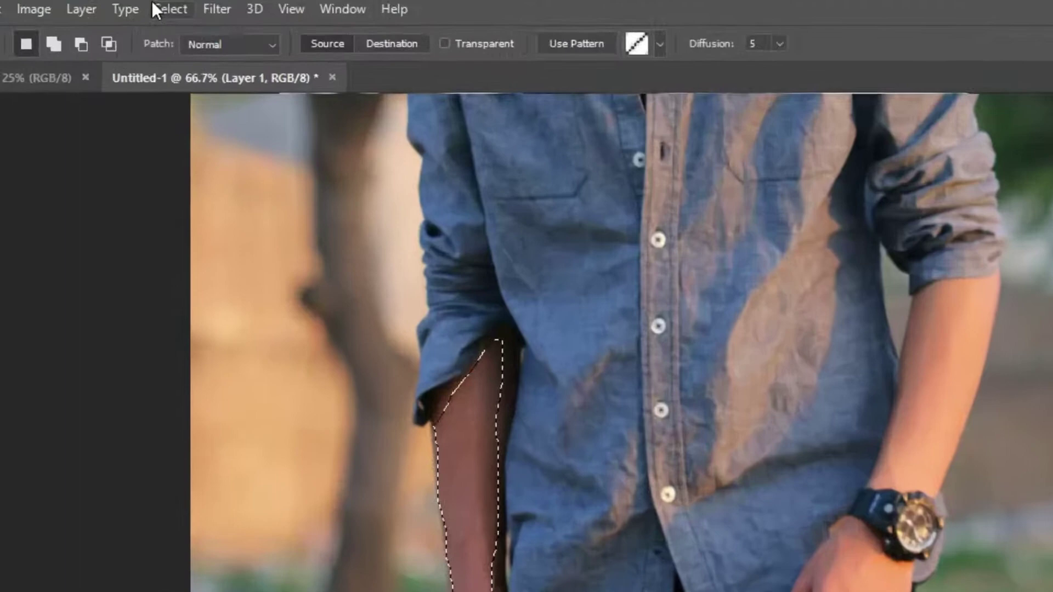
Contract the selection of the second forearm by 5 pixels.
click(201, 9)
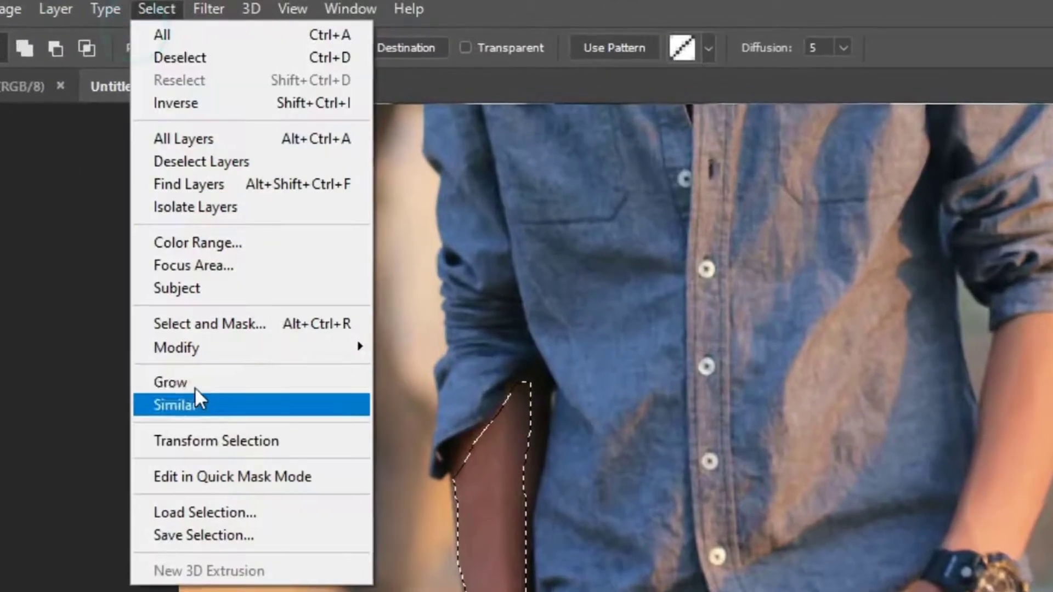
mouse_move(230, 345)
click(411, 413)
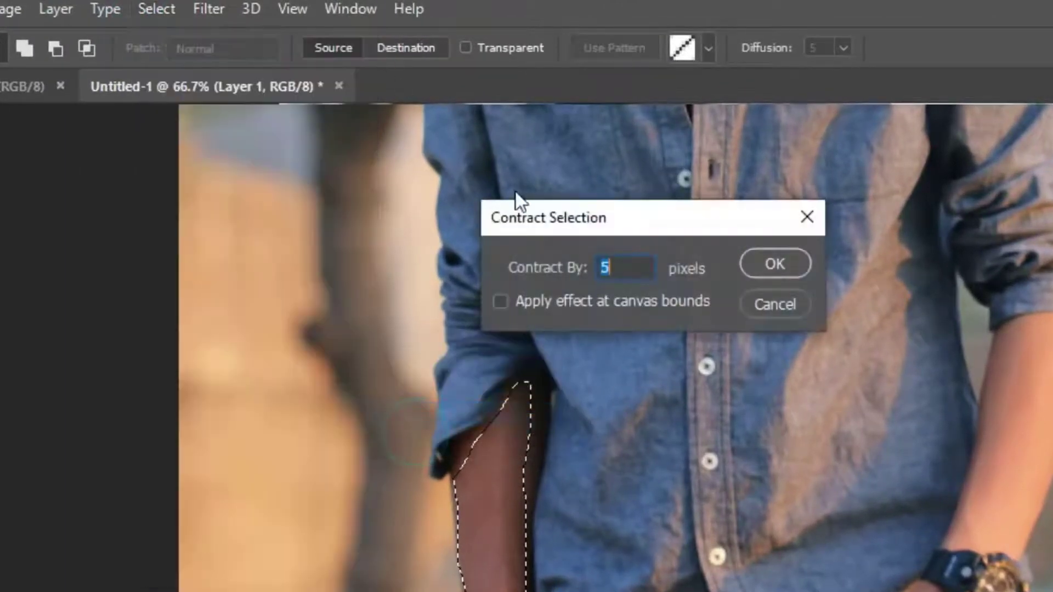
click(747, 264)
Smooth the second forearm with the Median noise filter at a radius of 8 pixels, and deselect it.
click(222, 10)
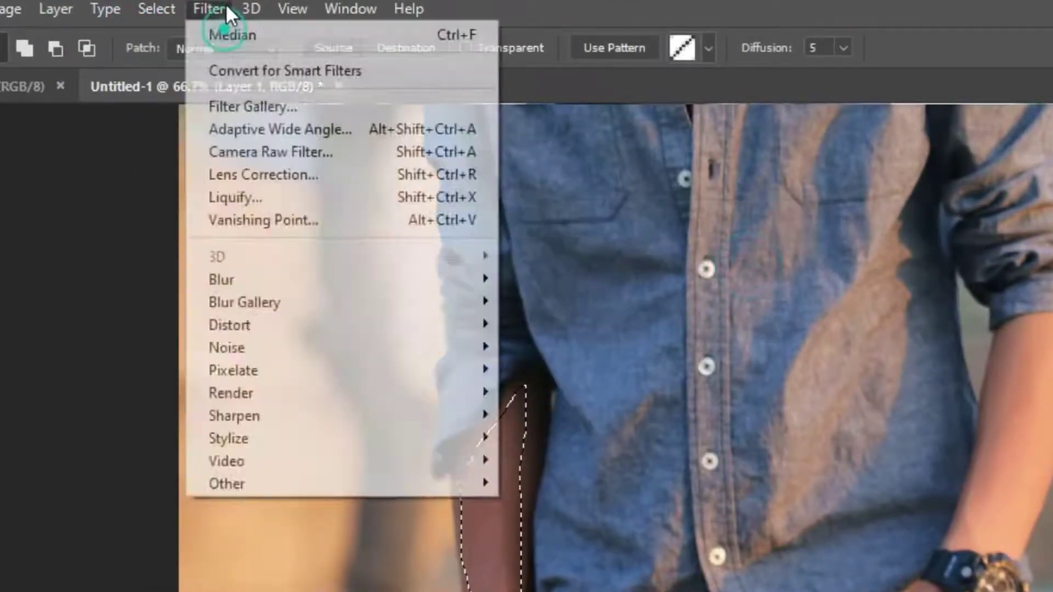
click(305, 347)
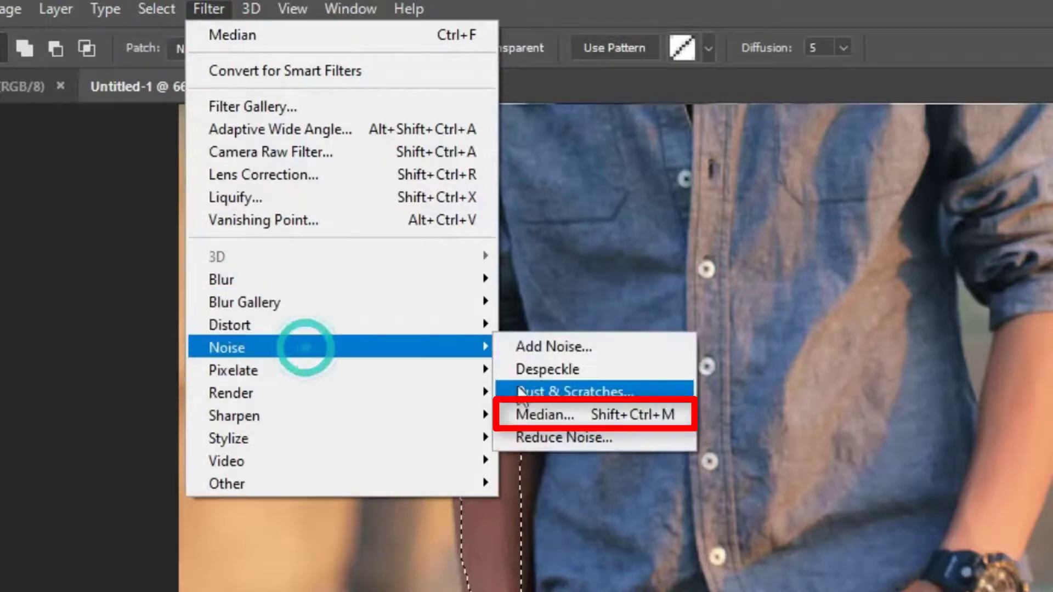
click(528, 411)
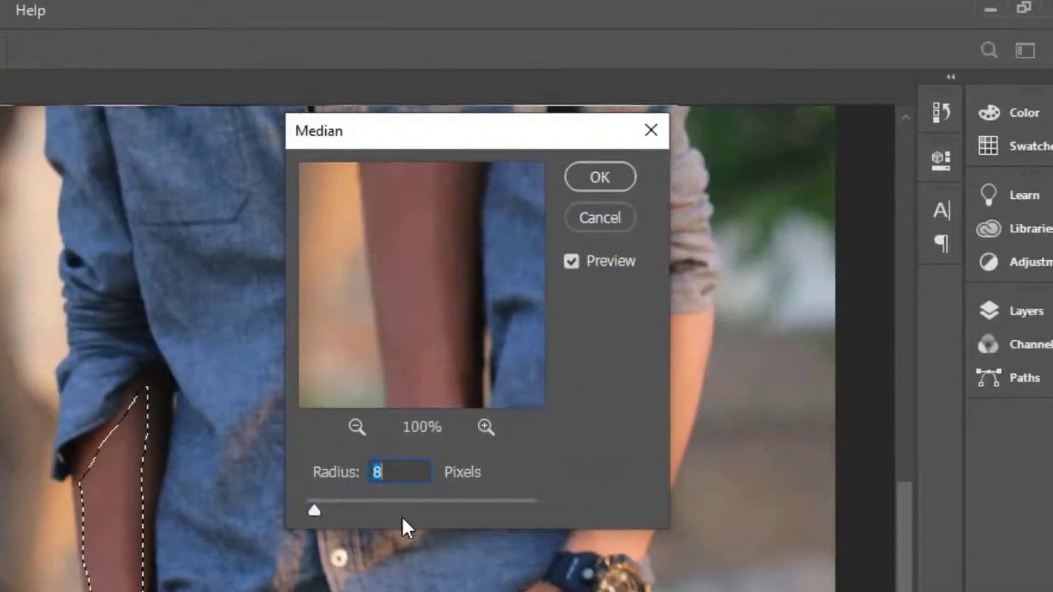
key(Return)
click(410, 511)
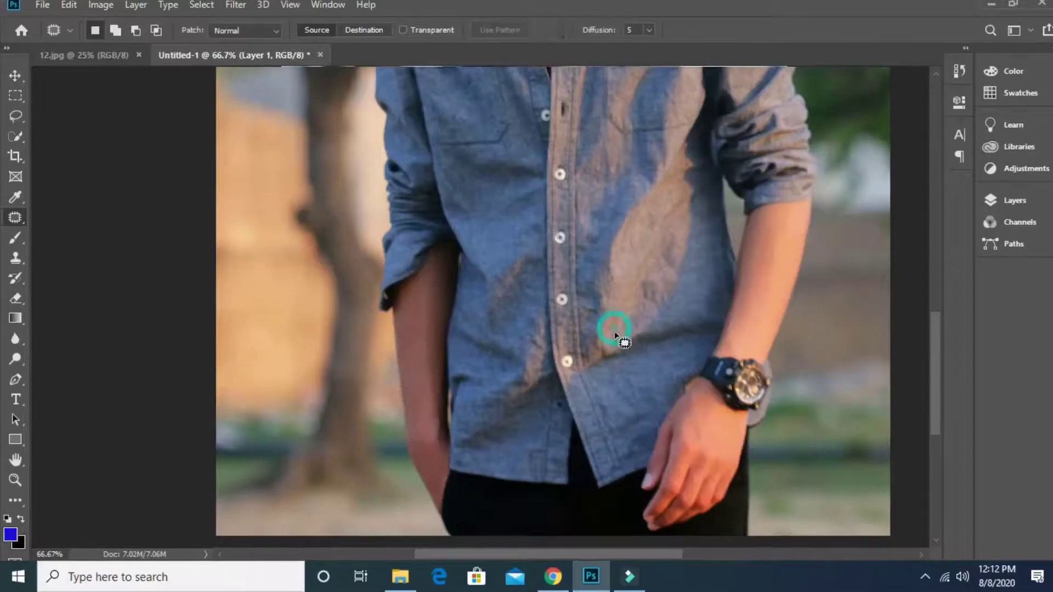
Open the Selective Color adjustment and set the Reds to Cyan -23%, Magenta -11%, Yellow -12% and Black -30%.
scroll(578, 483, down, 3)
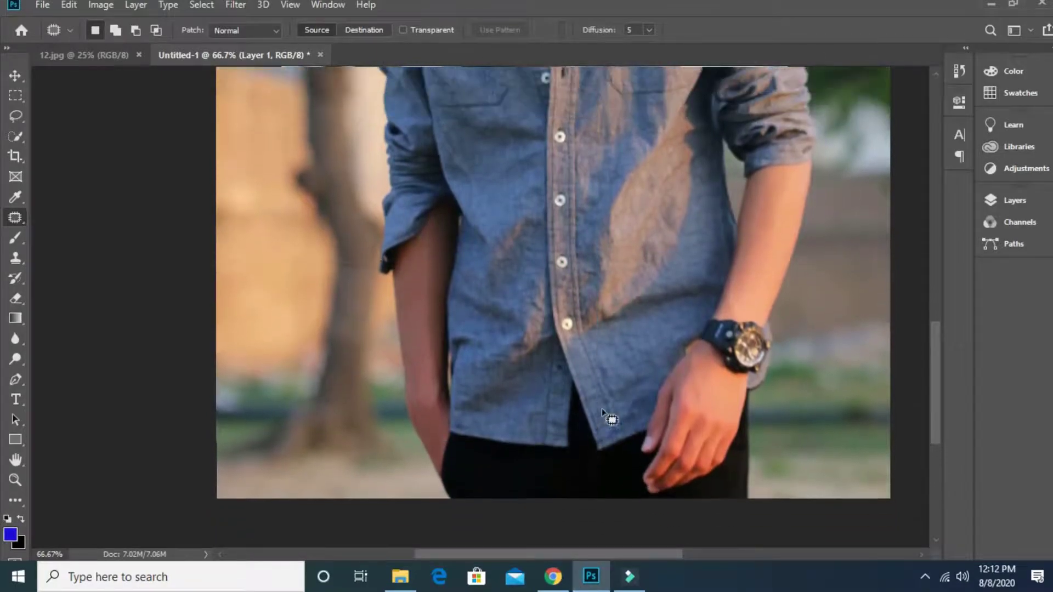
scroll(602, 412, up, 10)
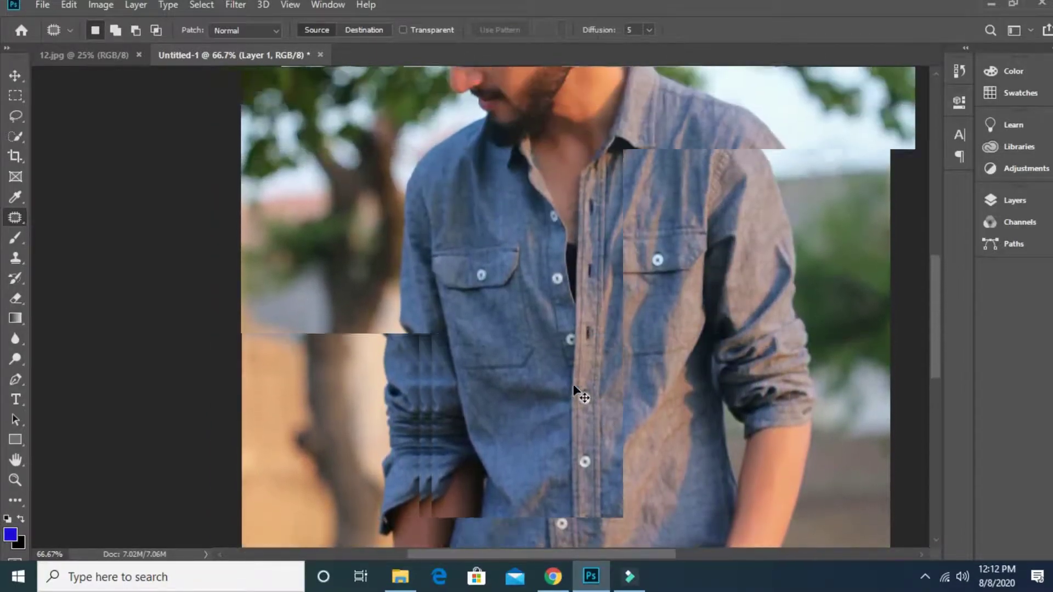
scroll(578, 393, down, 2)
scroll(744, 237, up, 2)
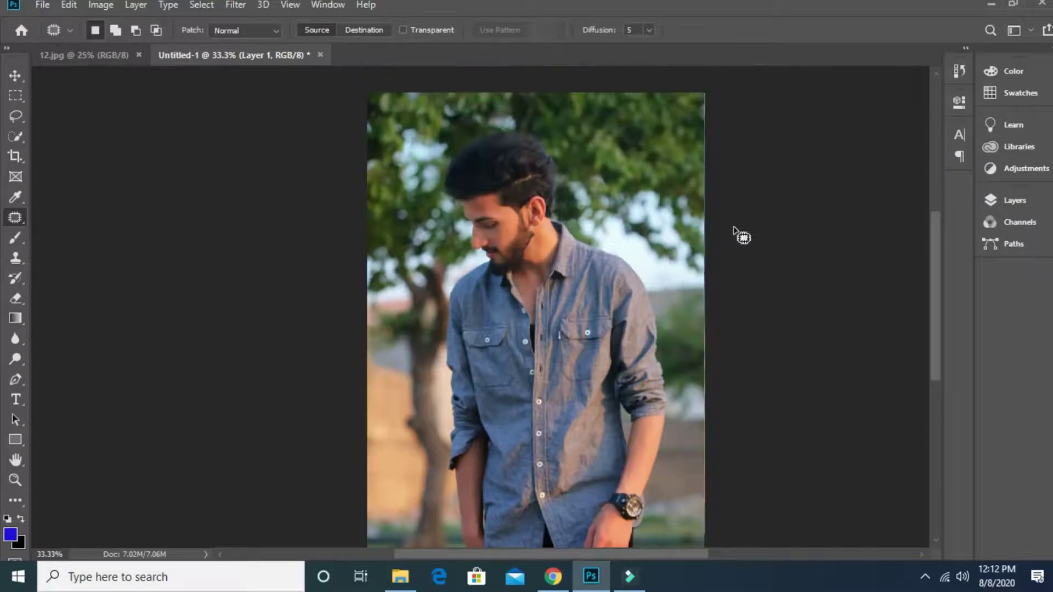
scroll(650, 279, down, 2)
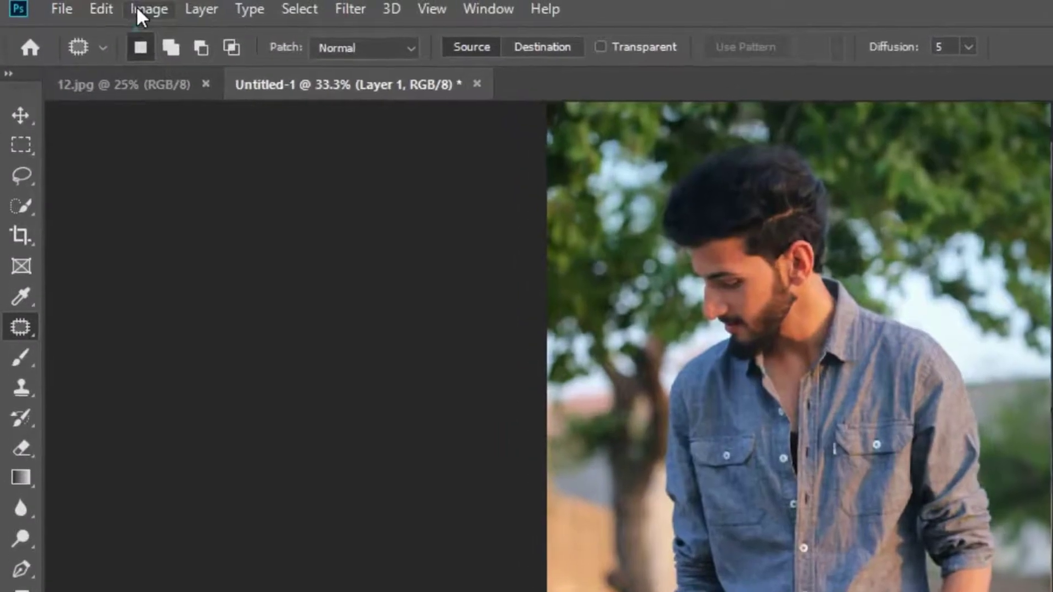
click(137, 7)
mouse_move(198, 70)
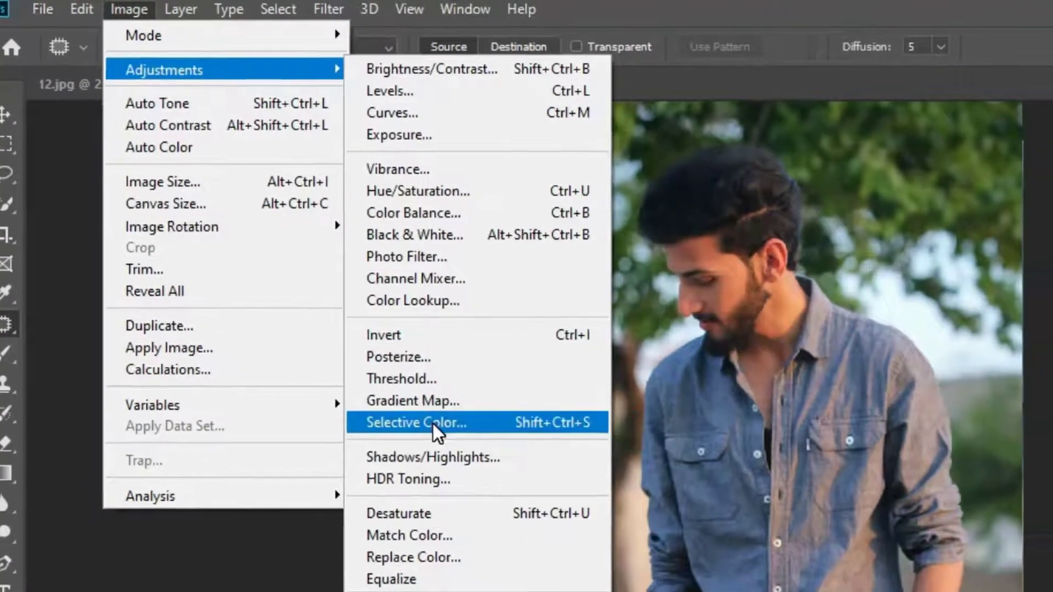
click(432, 423)
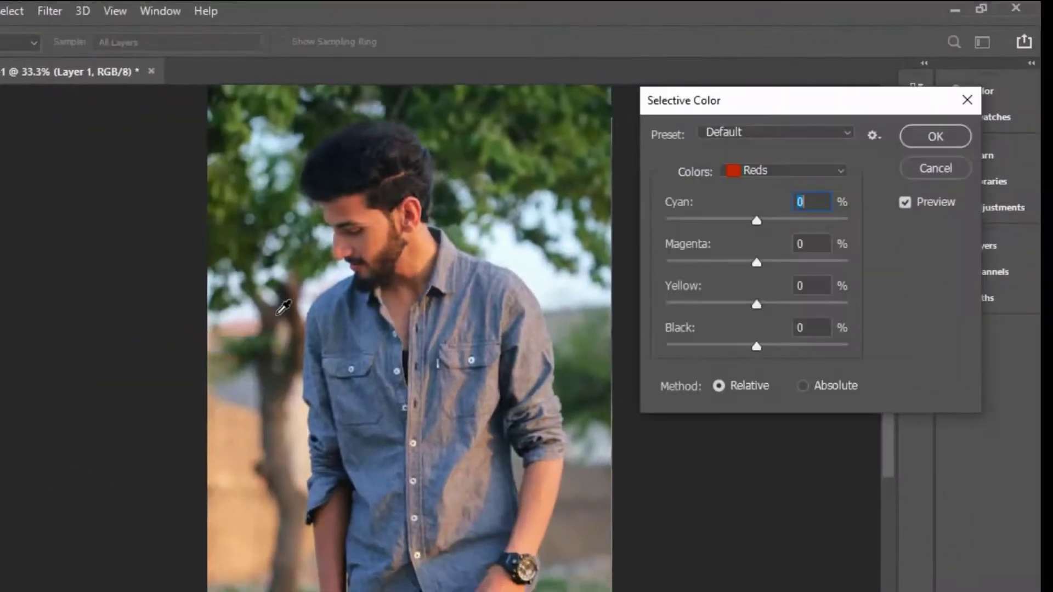
drag(757, 346, 730, 354)
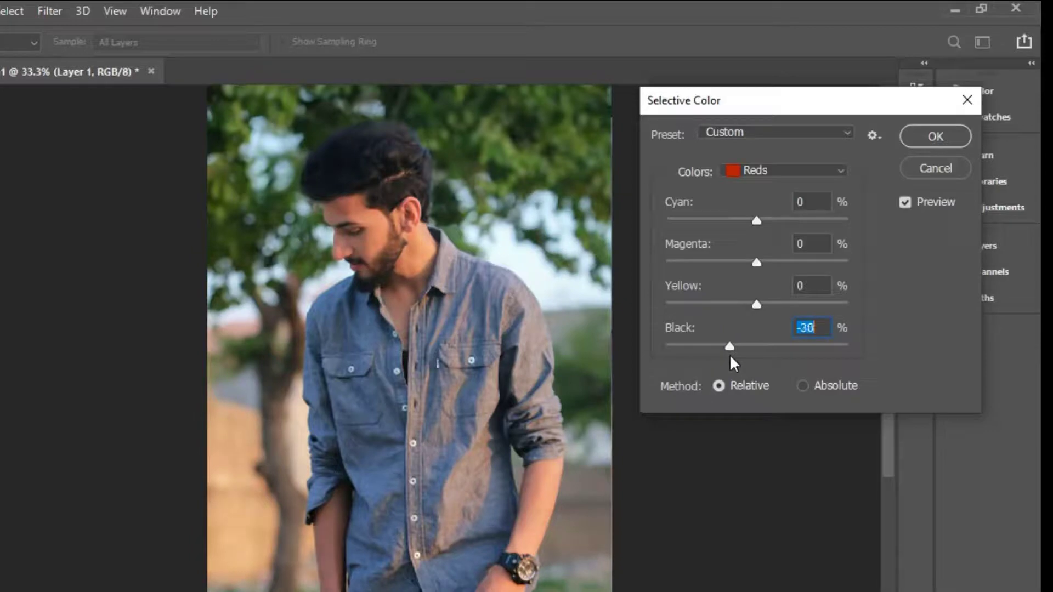
mouse_move(757, 304)
mouse_down()
mouse_move(786, 302)
mouse_move(744, 308)
mouse_up()
mouse_move(756, 262)
mouse_down()
mouse_move(794, 258)
mouse_move(747, 263)
mouse_up()
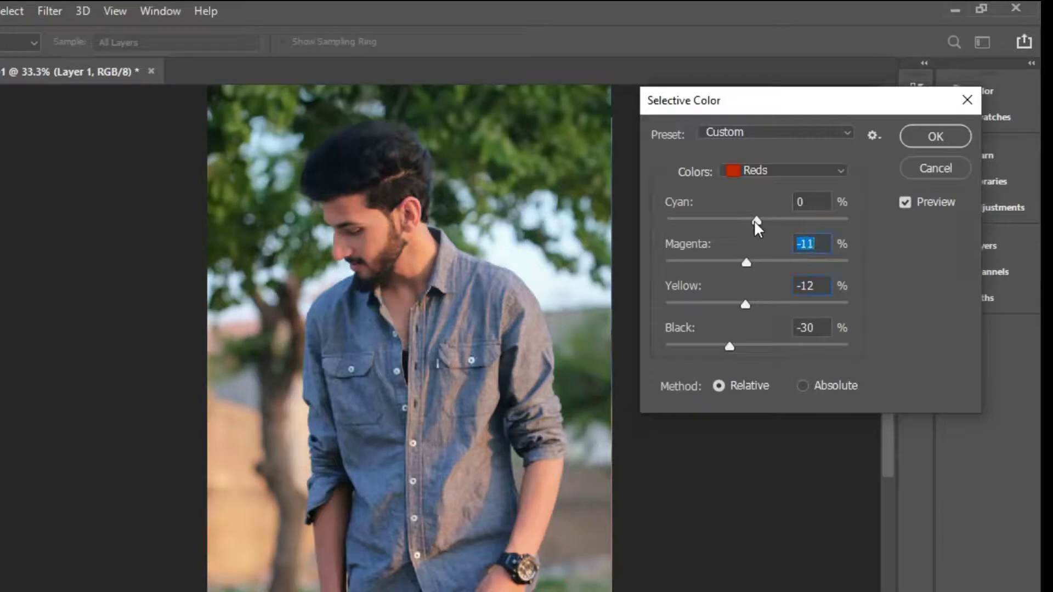
drag(755, 221, 735, 223)
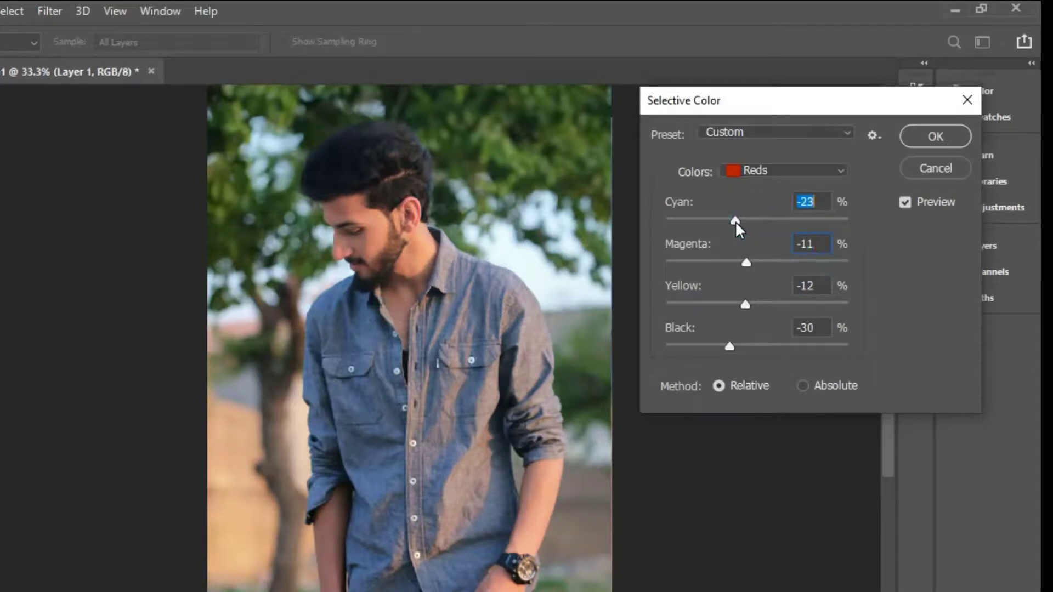
Set Black to +6% for the Neutrals in Selective Color.
click(760, 170)
click(781, 306)
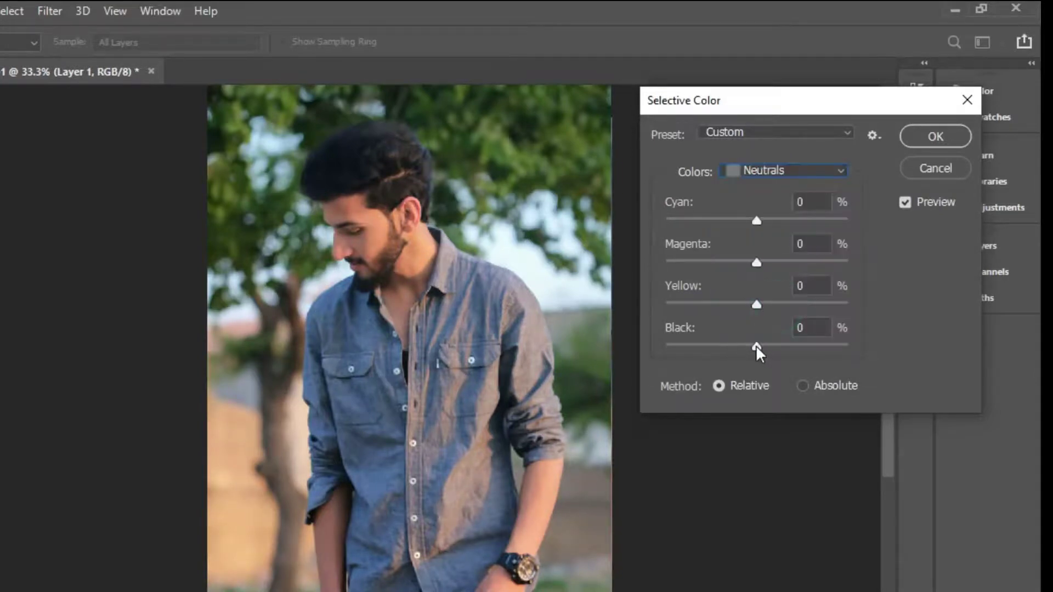
drag(756, 345, 763, 349)
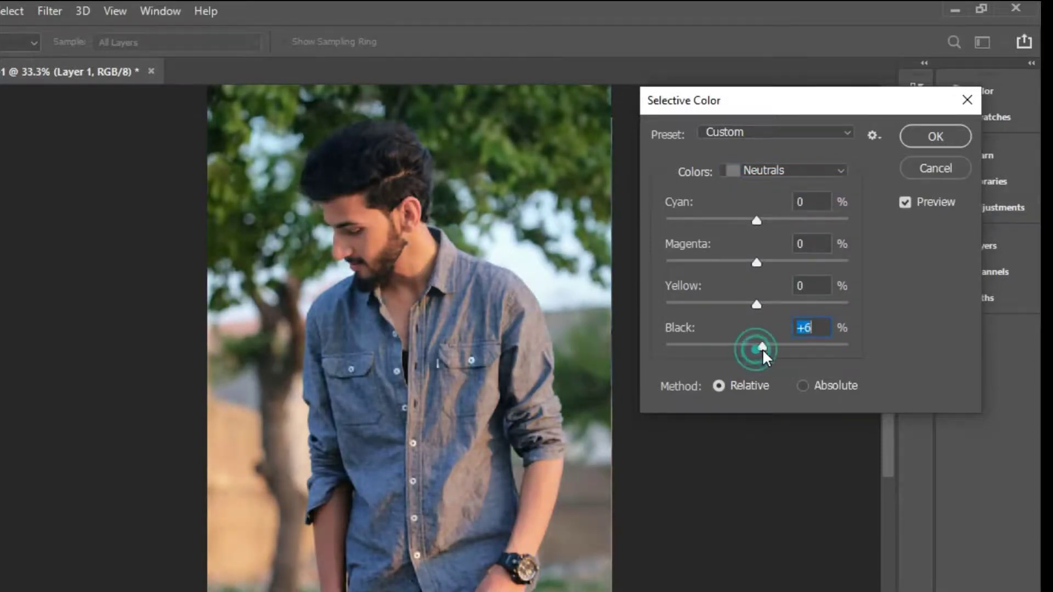
Try adjusting the Black amount for the Blacks in Selective Color.
click(763, 174)
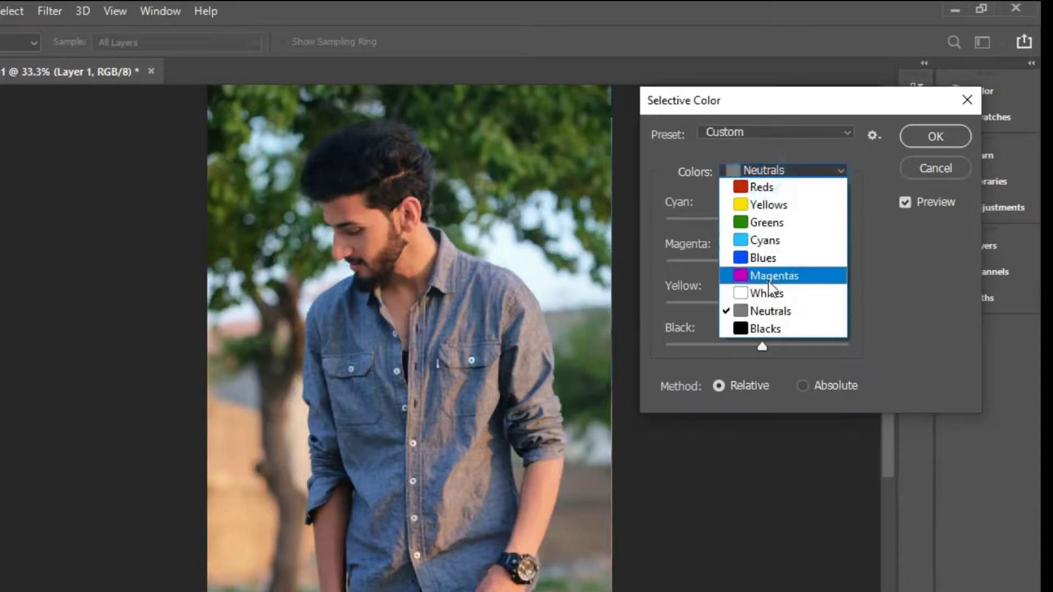
click(758, 332)
mouse_move(757, 345)
mouse_down()
mouse_move(791, 351)
mouse_move(757, 351)
mouse_up()
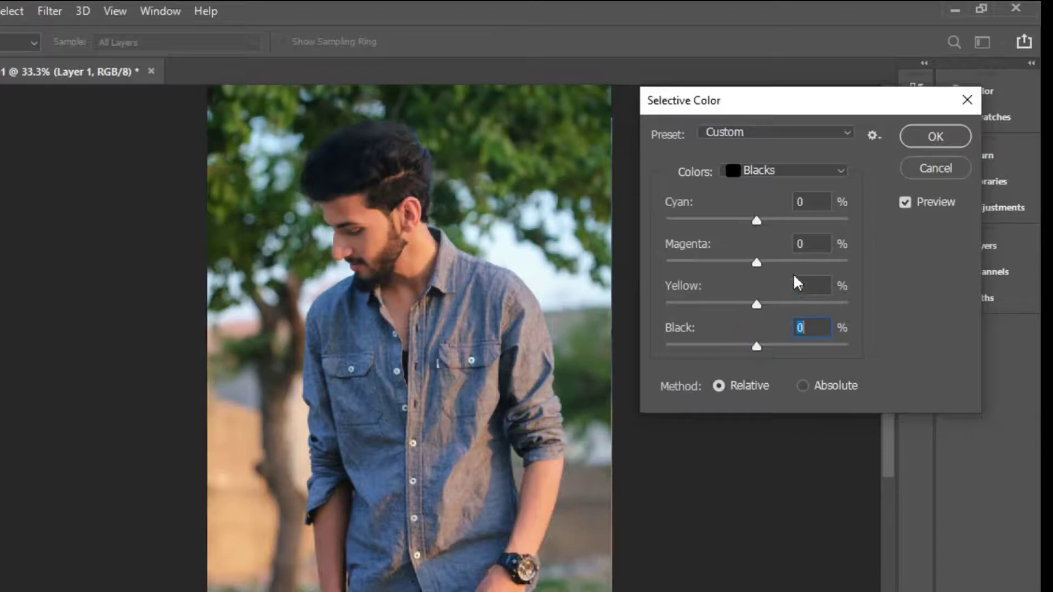
Set Black to -49% for the Whites in Selective Color.
click(798, 173)
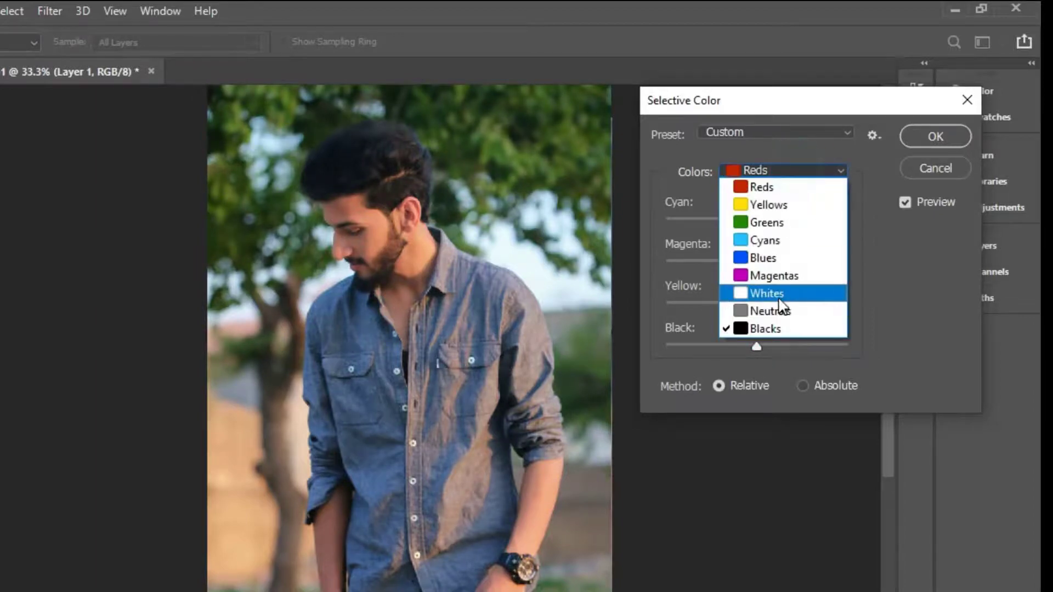
click(768, 292)
drag(753, 347, 711, 345)
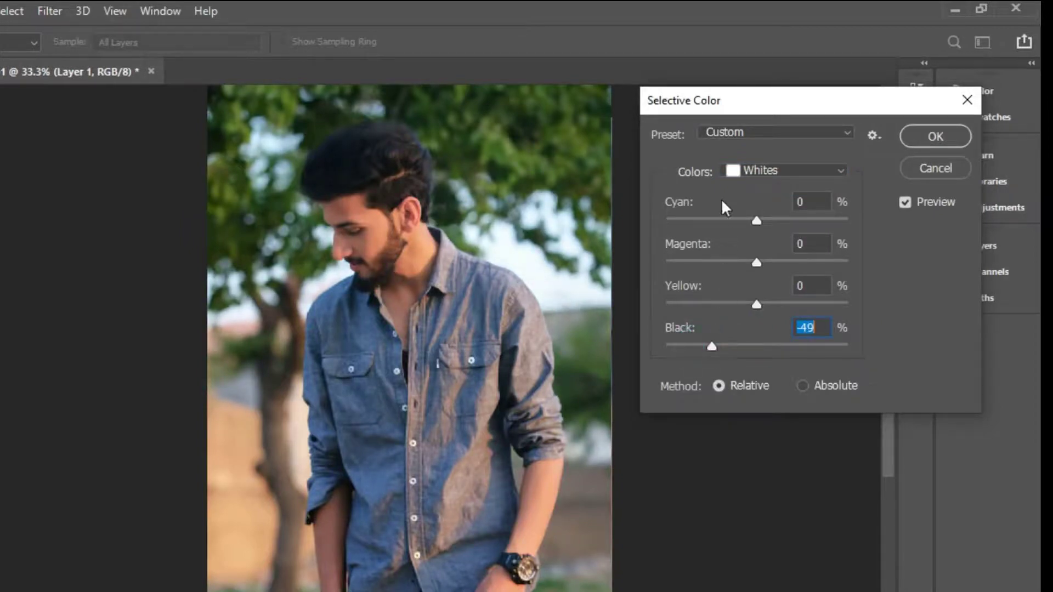
Set the Greens in Selective Color to Cyan +16%, Magenta -80%, Yellow -11% and Black -63%.
click(739, 176)
click(751, 218)
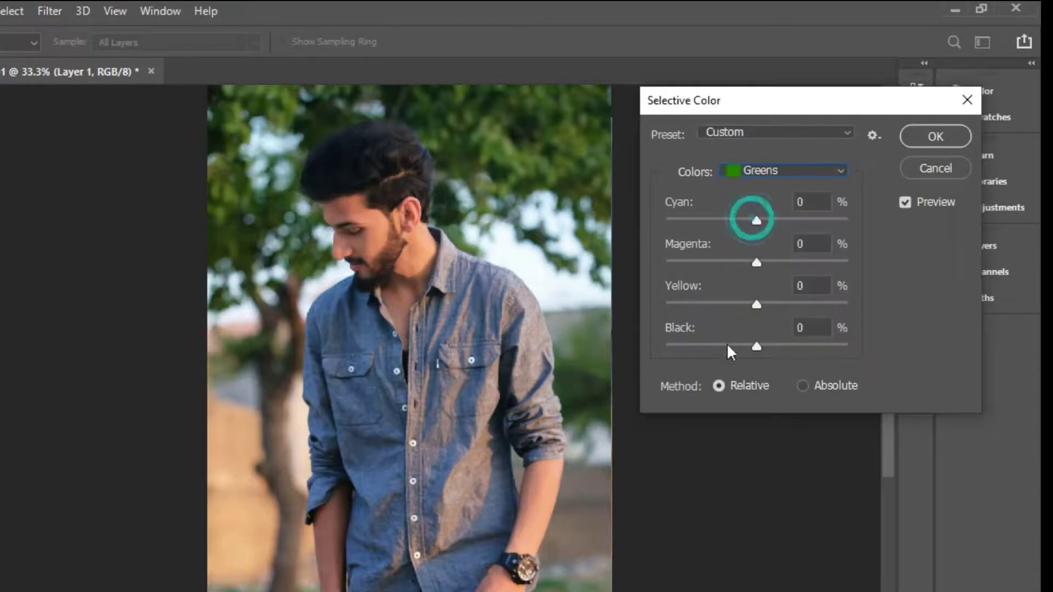
drag(755, 345, 700, 360)
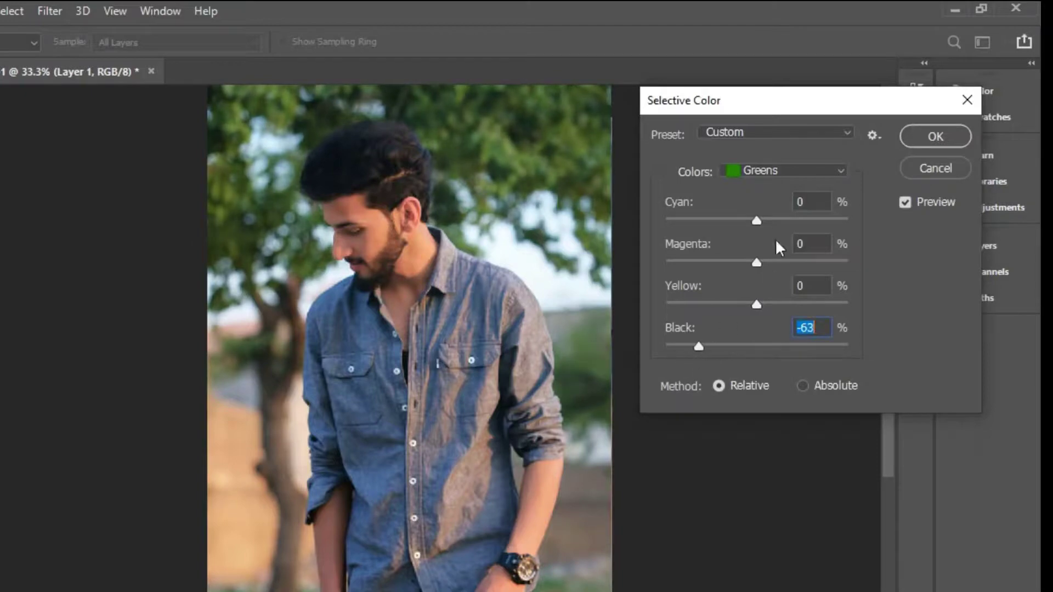
drag(757, 272, 682, 271)
mouse_move(760, 302)
mouse_down()
mouse_move(811, 308)
mouse_move(649, 314)
mouse_move(746, 307)
mouse_up()
drag(756, 219, 665, 221)
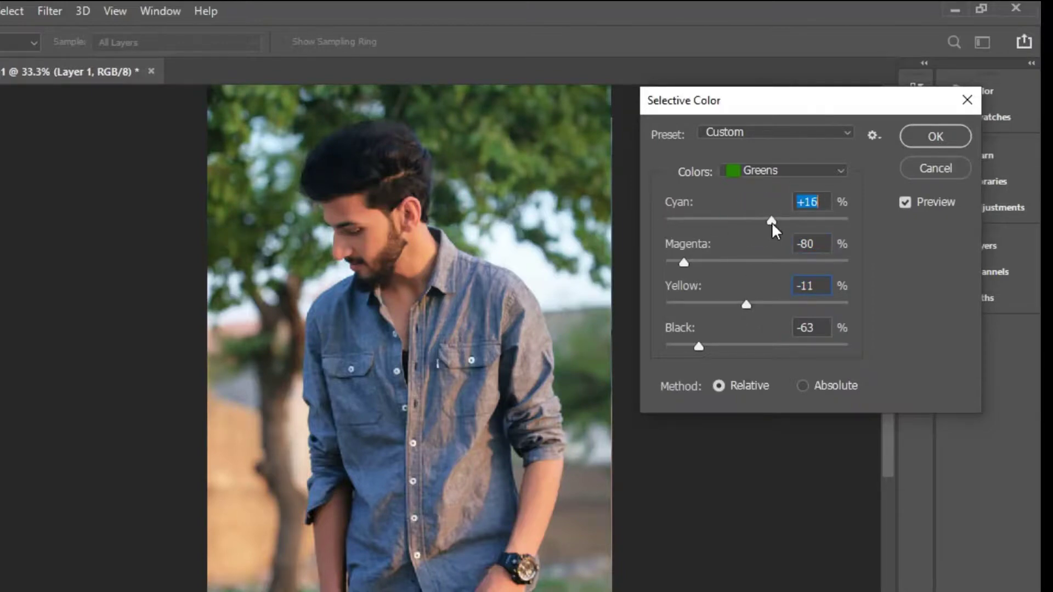
Set the Blues to Yellow -26% and Black +100%, and apply the Selective Color adjustment.
click(759, 171)
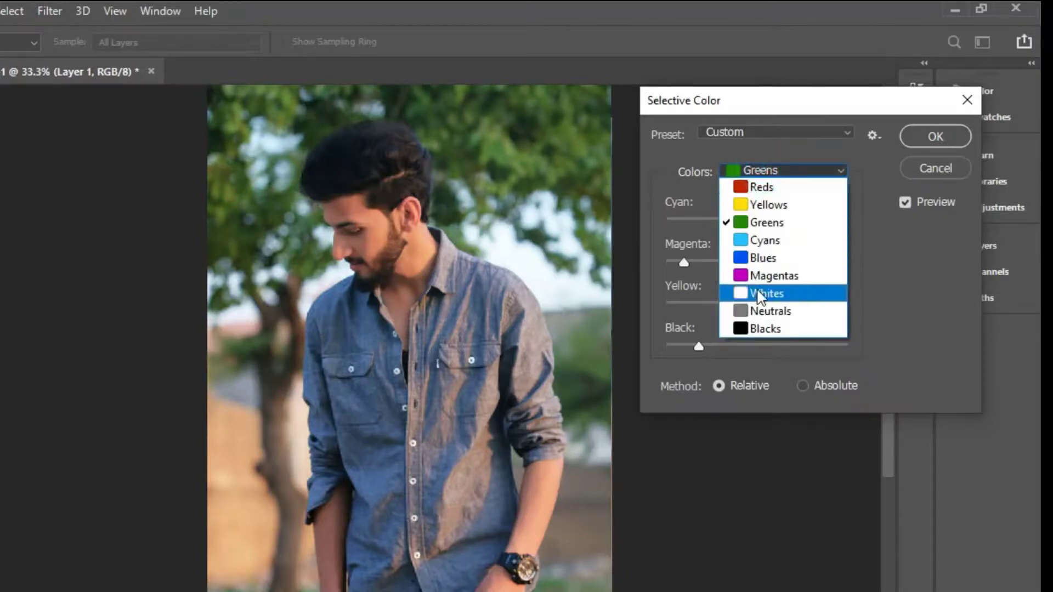
click(775, 258)
drag(756, 345, 878, 355)
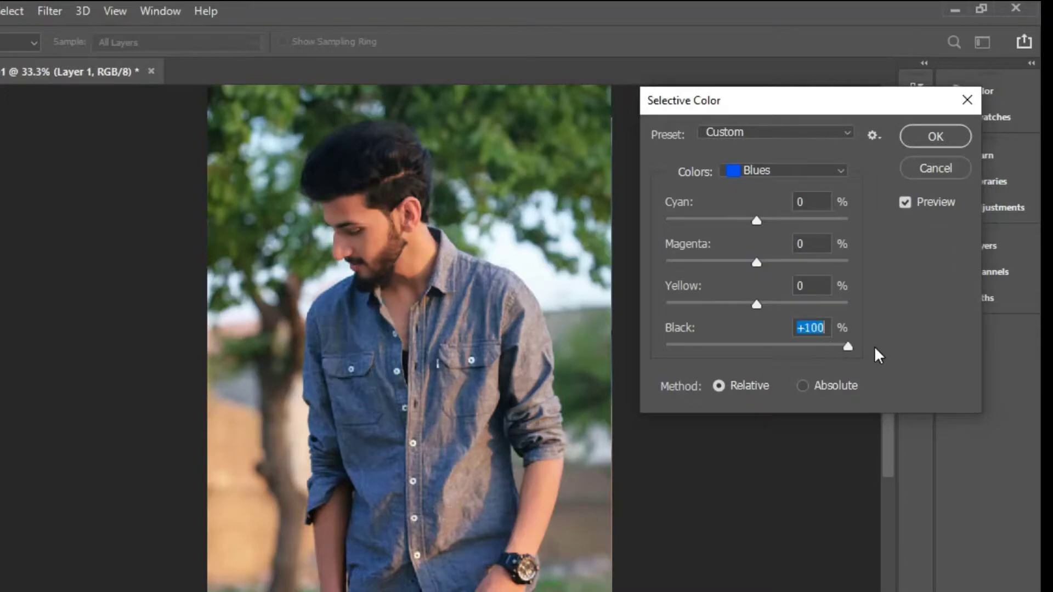
drag(756, 304, 732, 306)
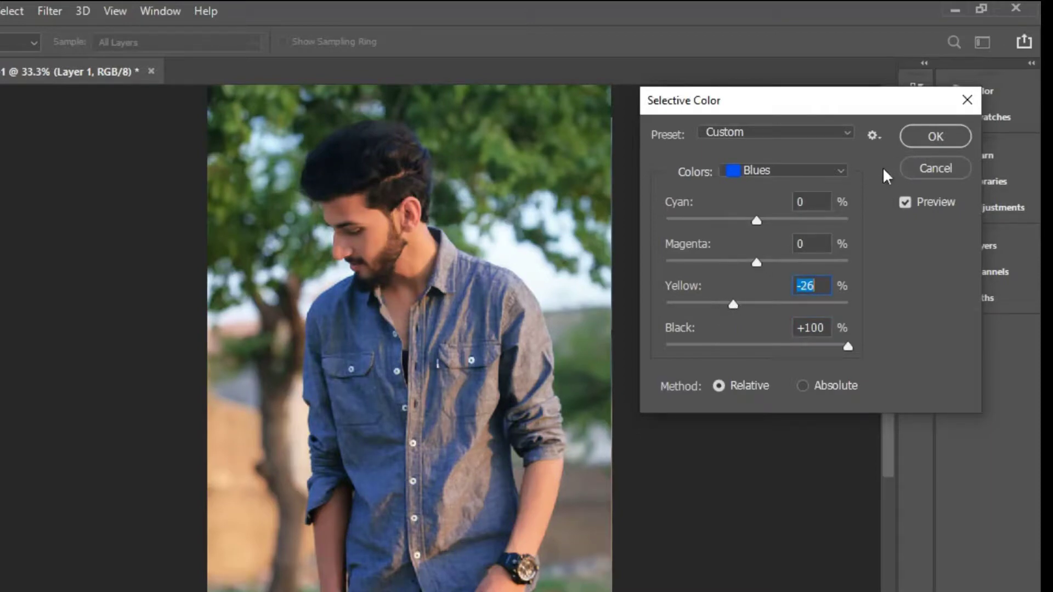
click(929, 137)
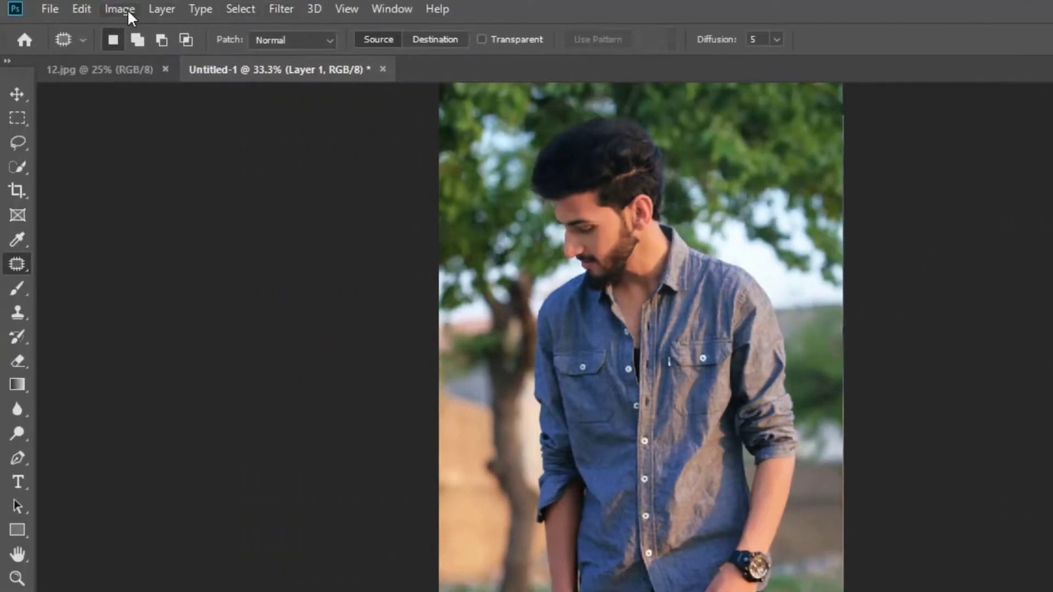
Apply a Brightness/Contrast adjustment with Brightness 14 and Contrast 12 to the portrait.
click(120, 9)
mouse_move(146, 59)
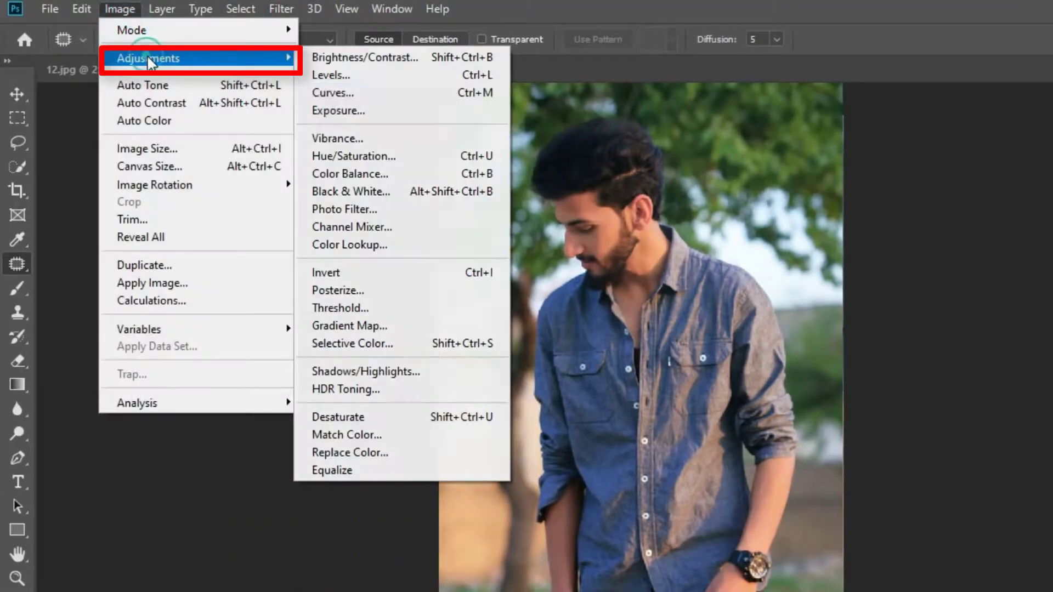
click(359, 57)
drag(721, 195, 730, 198)
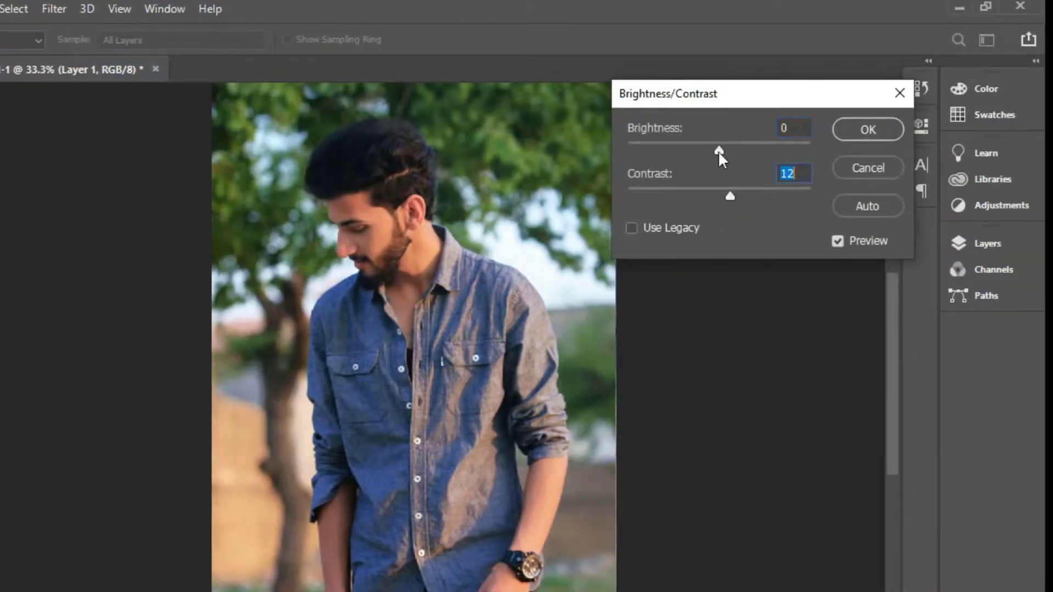
drag(715, 150, 727, 150)
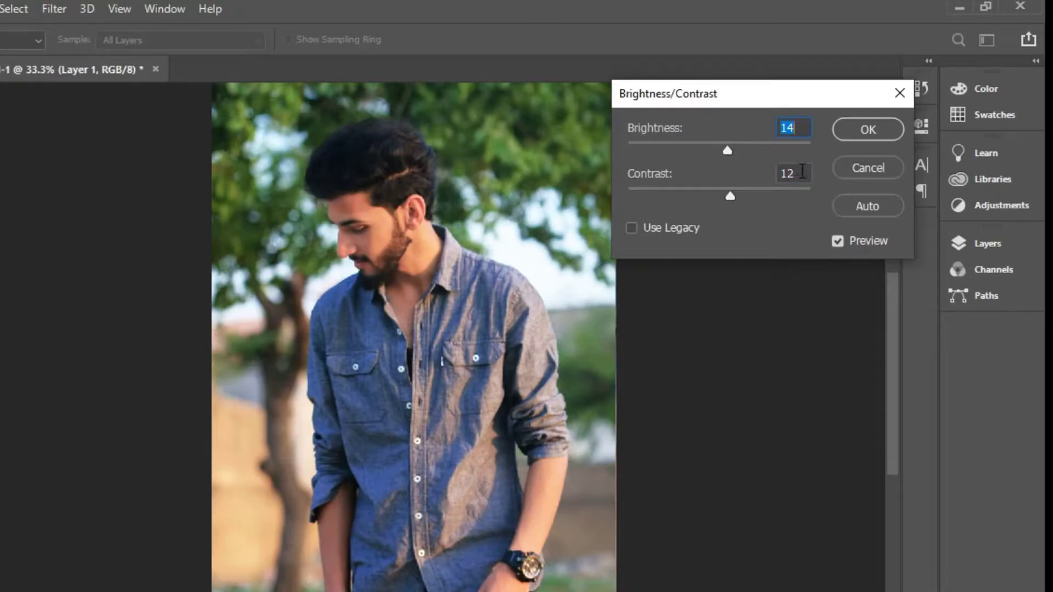
click(858, 129)
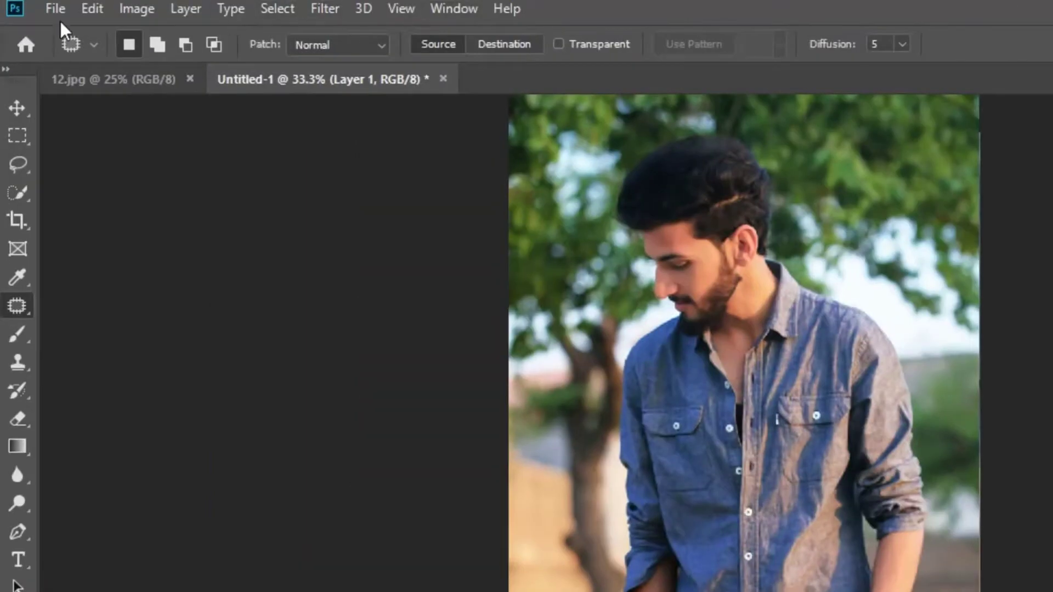
Save the retouched portrait to the Desktop as a JPEG named man, with quality 8 (High) and Baseline ("Standard") format.
click(39, 4)
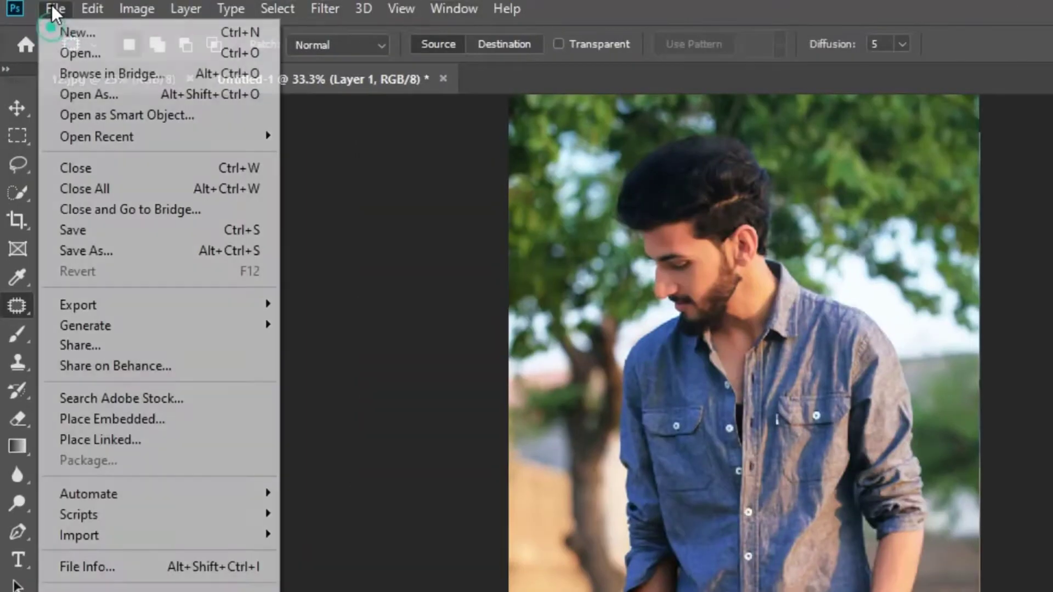
click(109, 234)
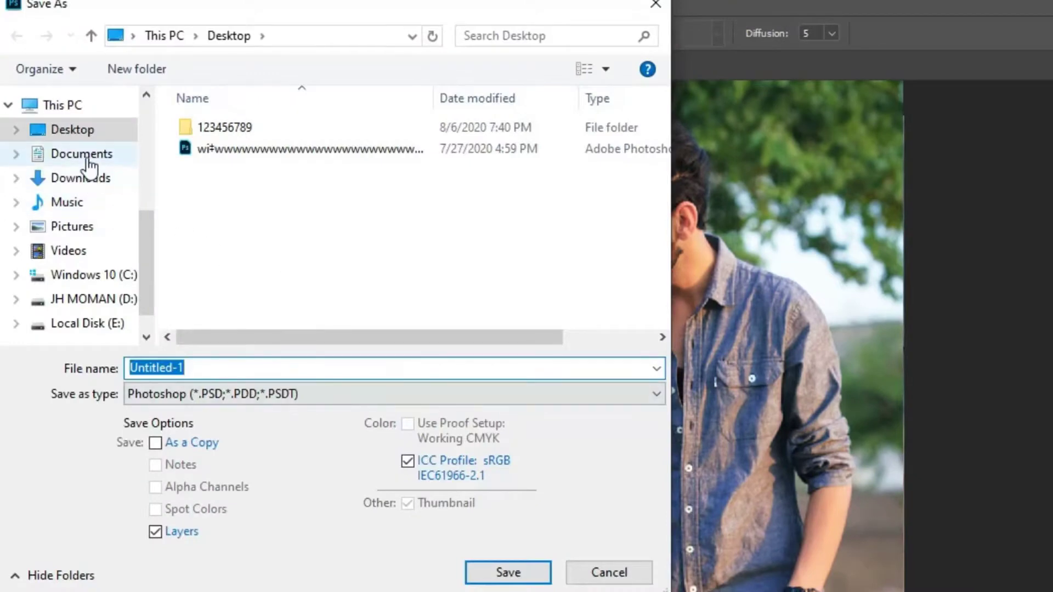
click(85, 135)
click(219, 362)
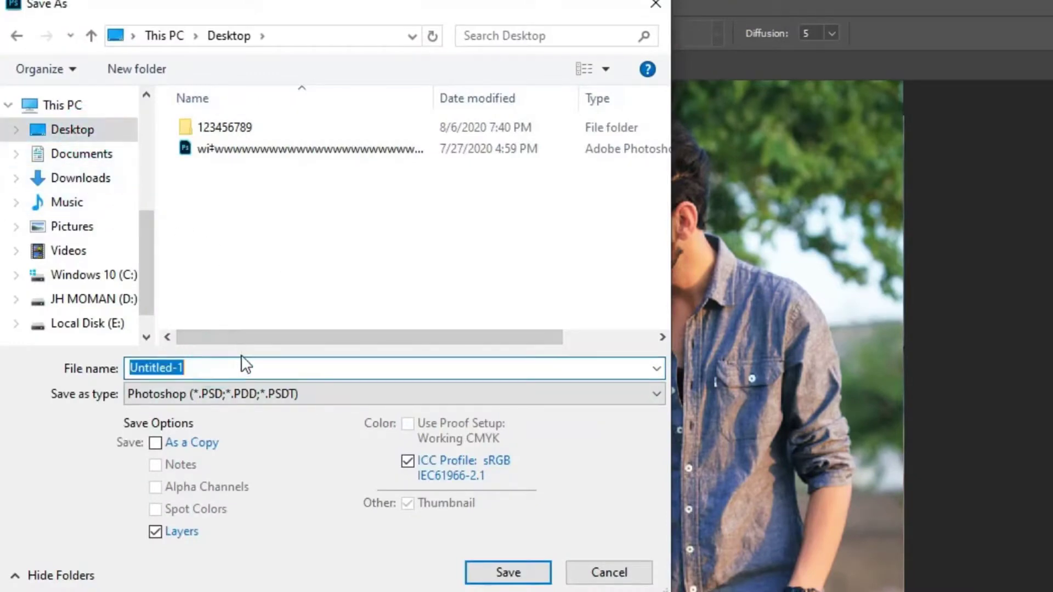
text(man)
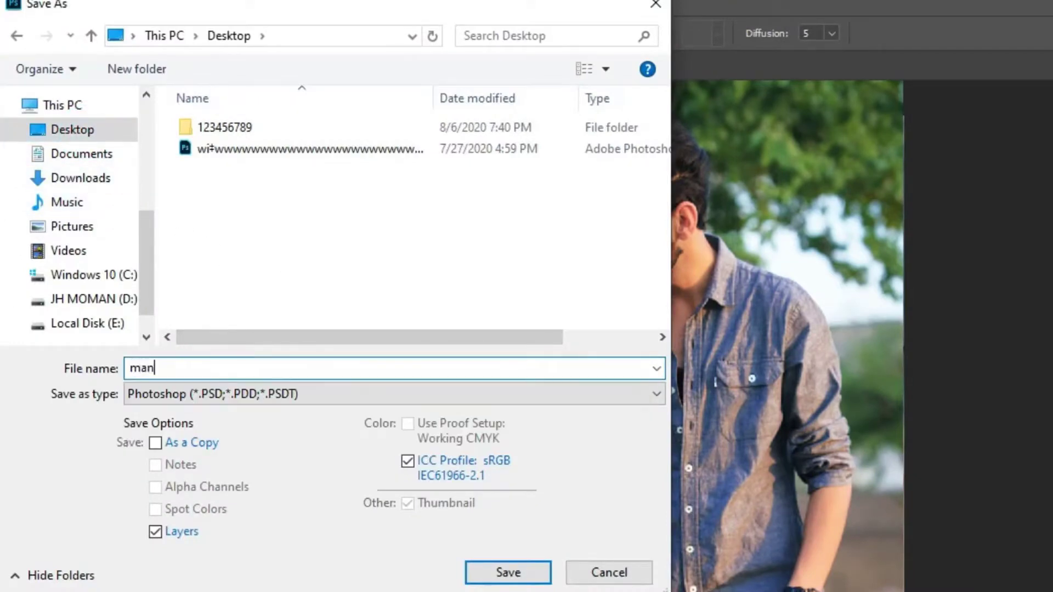
click(318, 394)
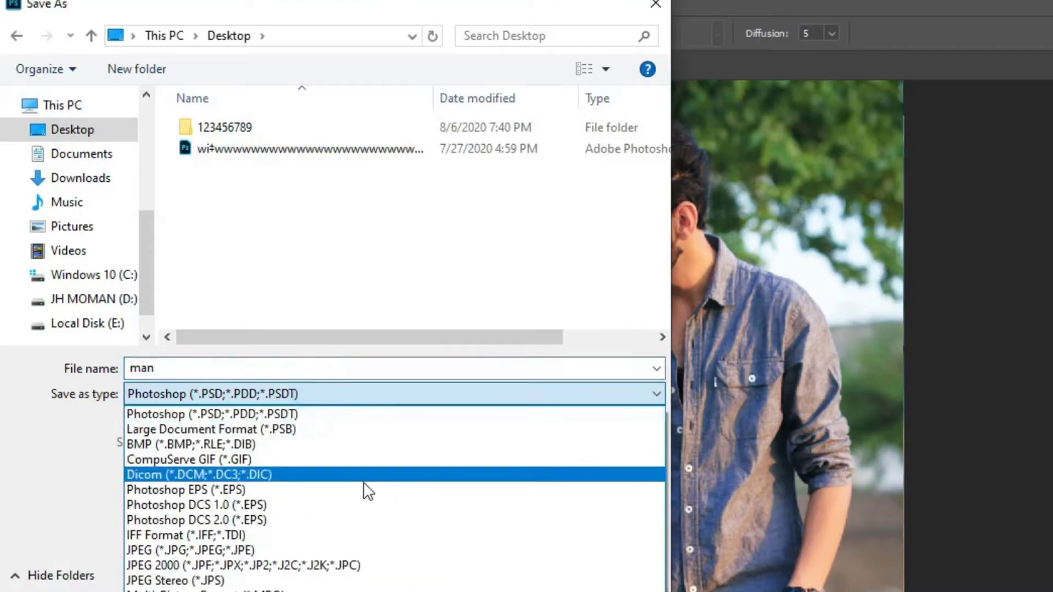
click(291, 550)
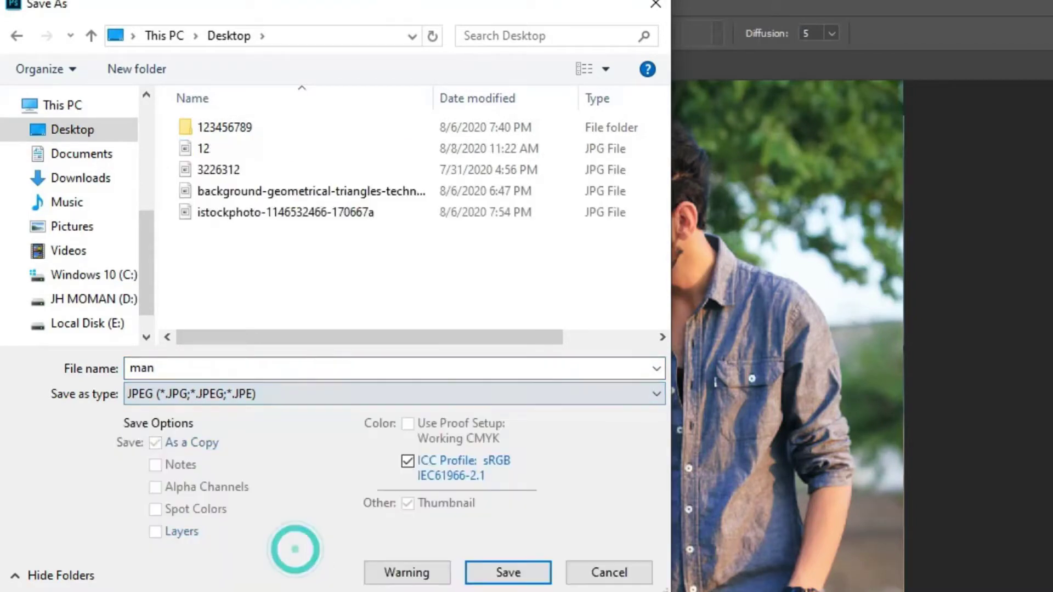
click(509, 572)
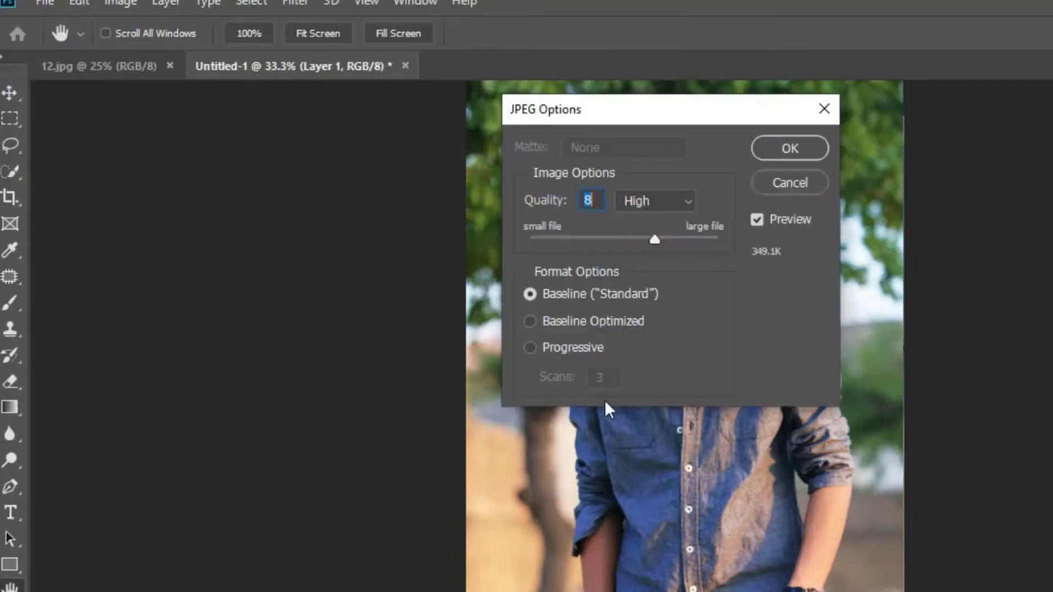
click(773, 151)
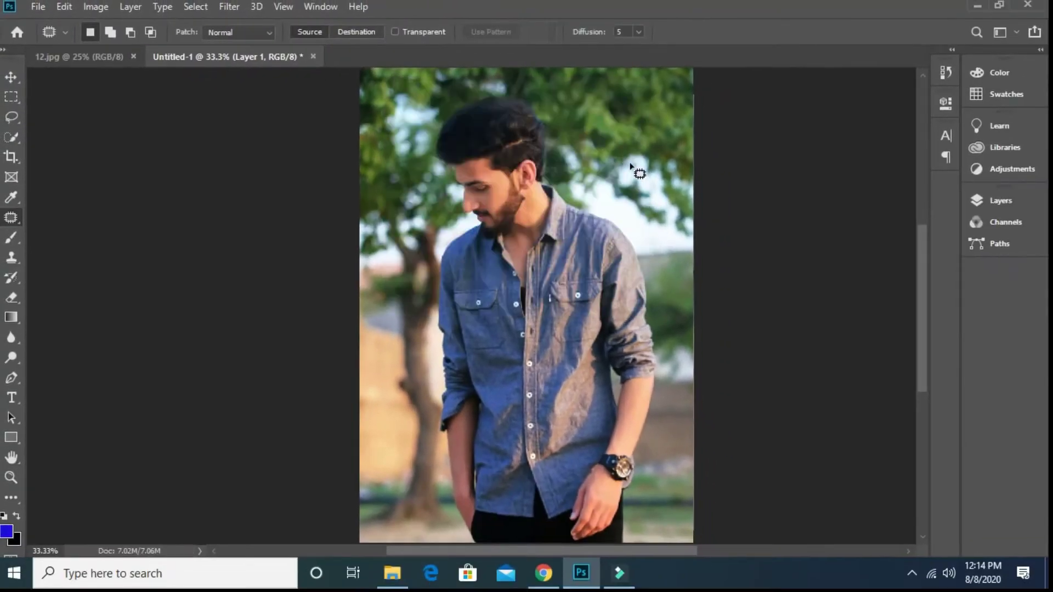
Examine the retouched face and upper body of the portrait at 66.67% magnification.
key(ctrl+plus)
key(ctrl+plus)
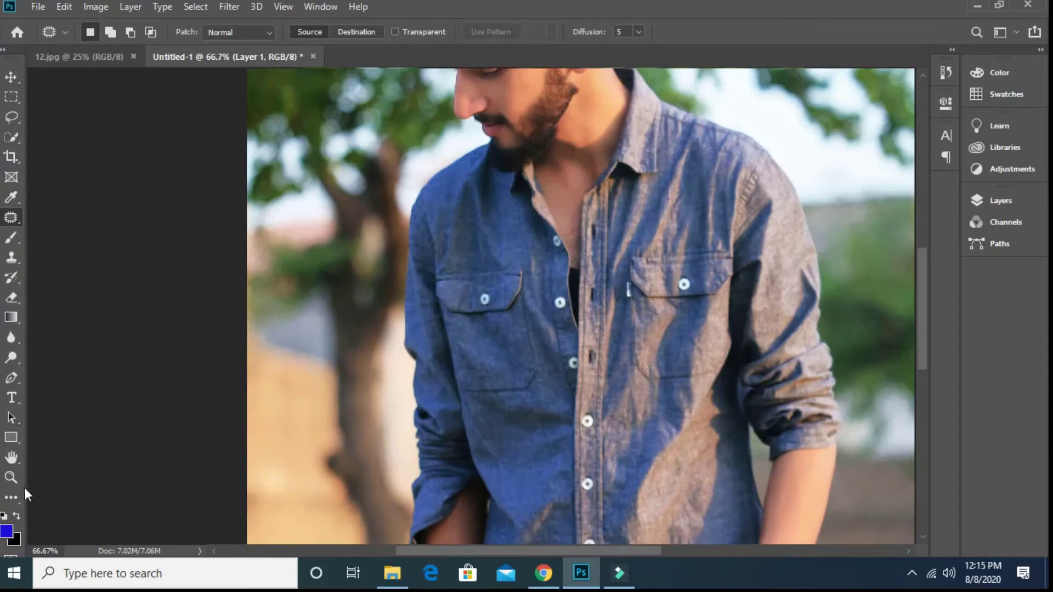
click(11, 457)
drag(619, 250, 601, 413)
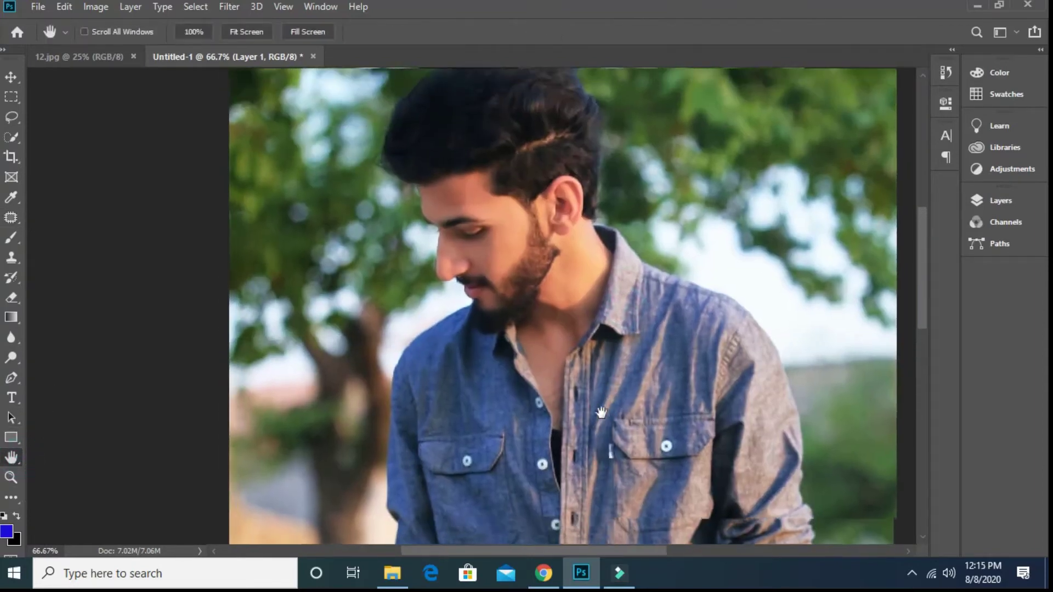